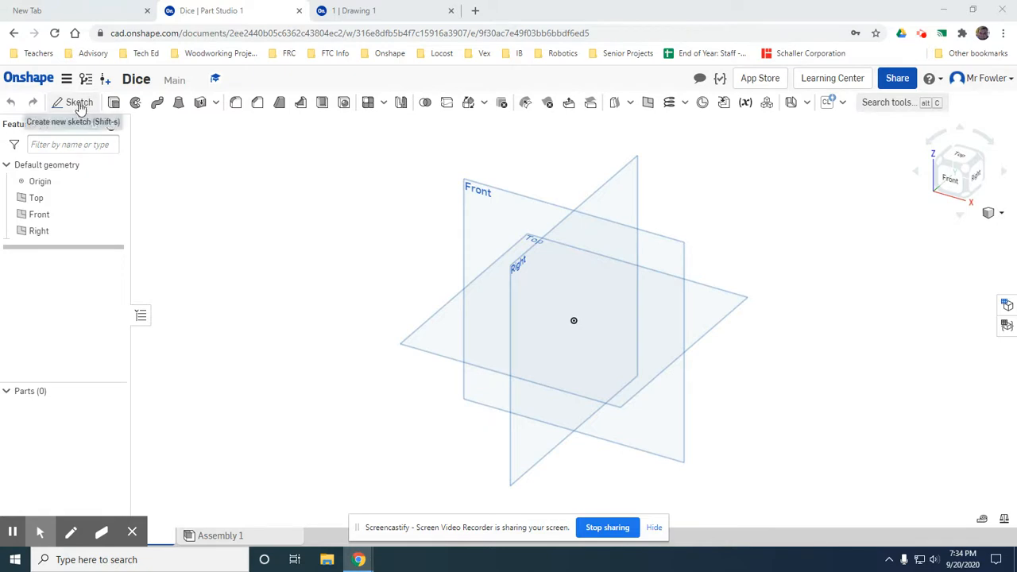
- Sketch a 1 in by 1 in square on the Top plane, up and to the right of the origin, and finish the sketch
left_click(80, 103)
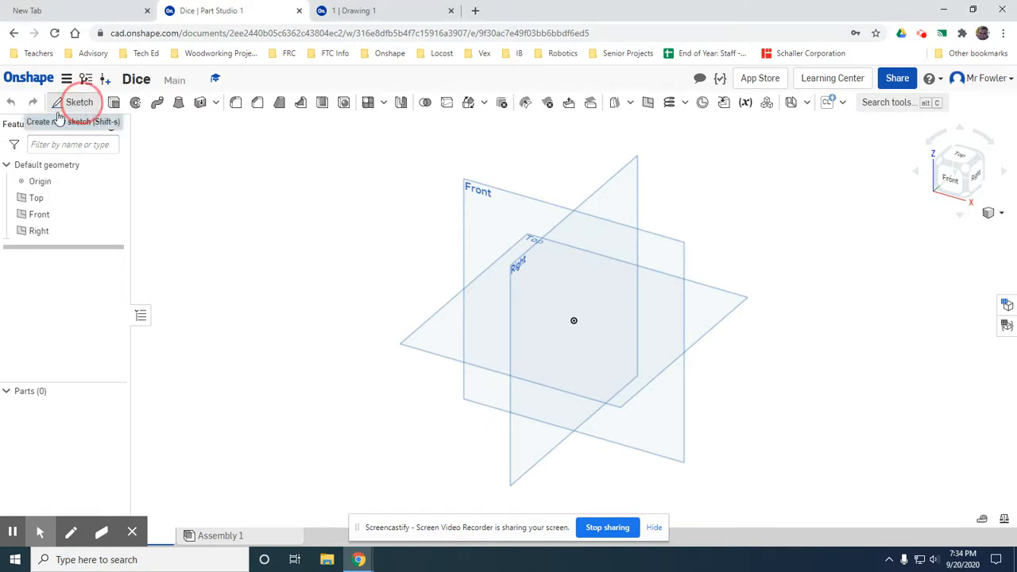
left_click(424, 327)
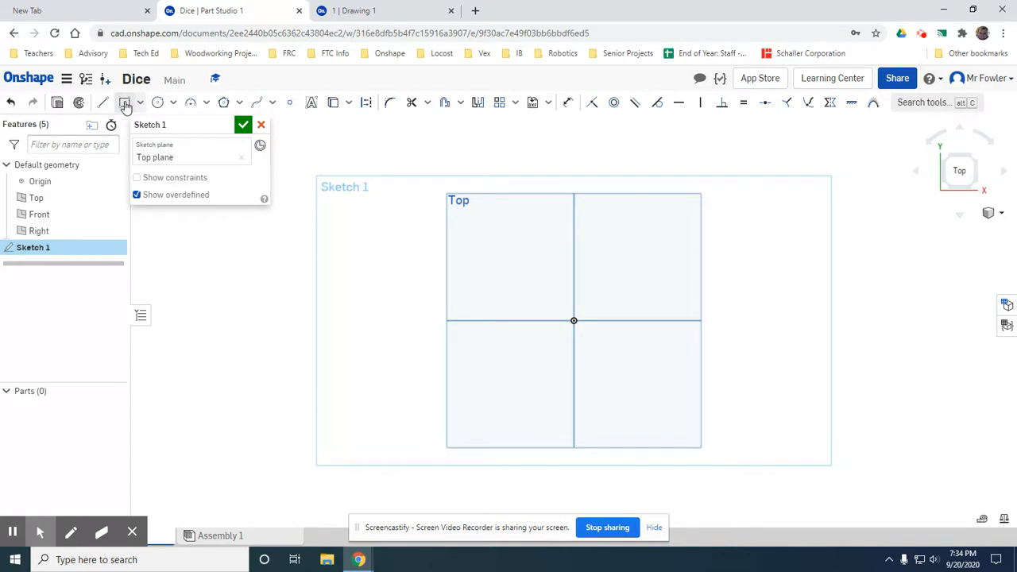
left_click(125, 104)
left_click(601, 302)
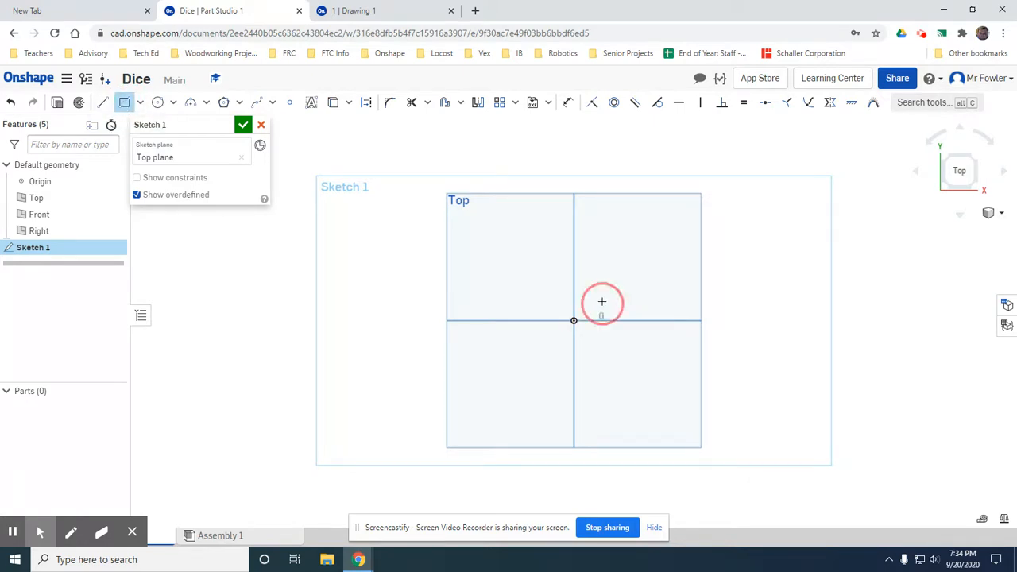
left_click(658, 221)
type("1")
key("Tab")
type("1")
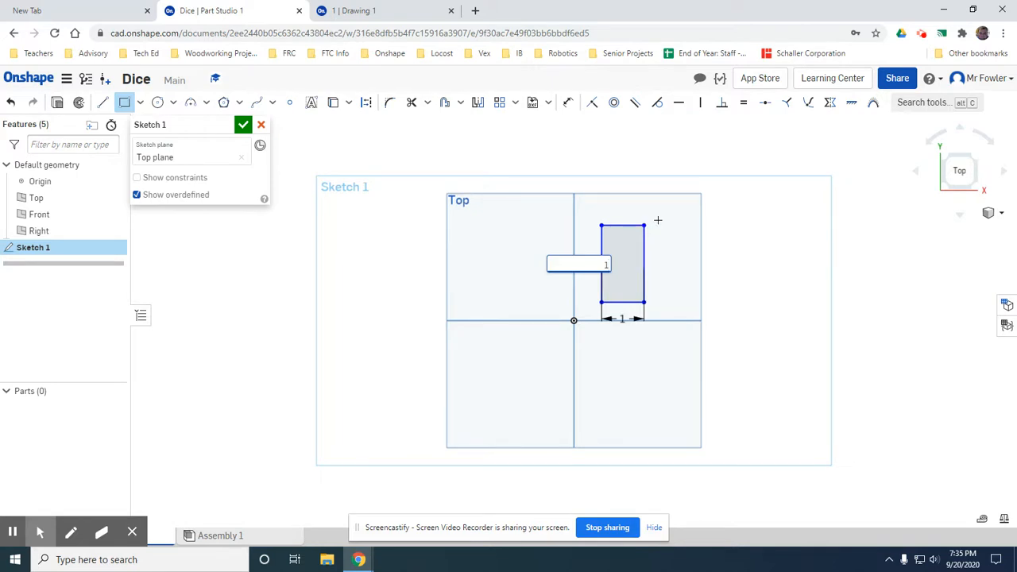
key("Return")
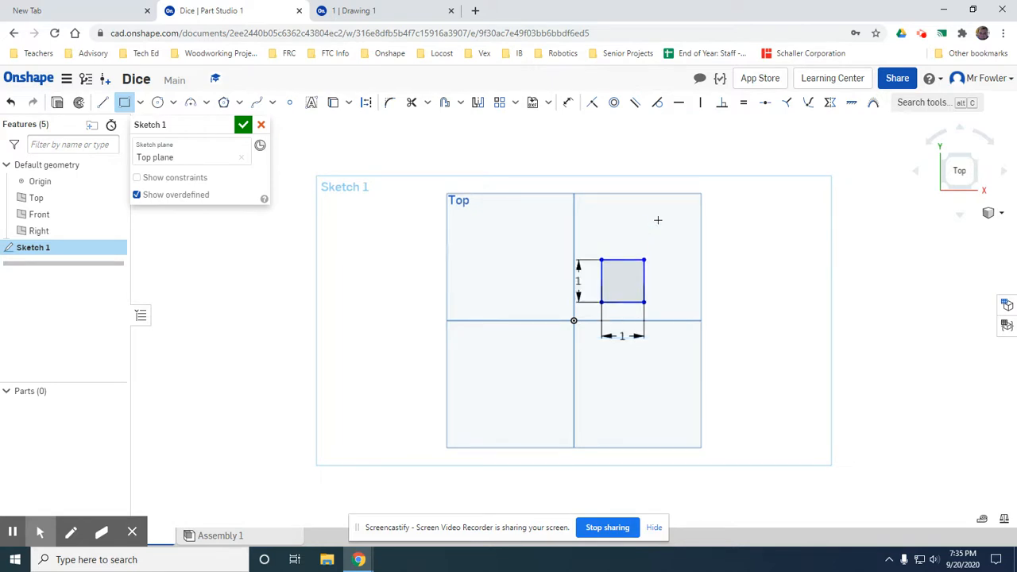
left_click(243, 125)
- Extrude the square as a new solid with a blind depth of 1 in
mouse_move(687, 332)
right_mouse_down()
mouse_move(681, 289)
mouse_move(665, 277)
right_mouse_up()
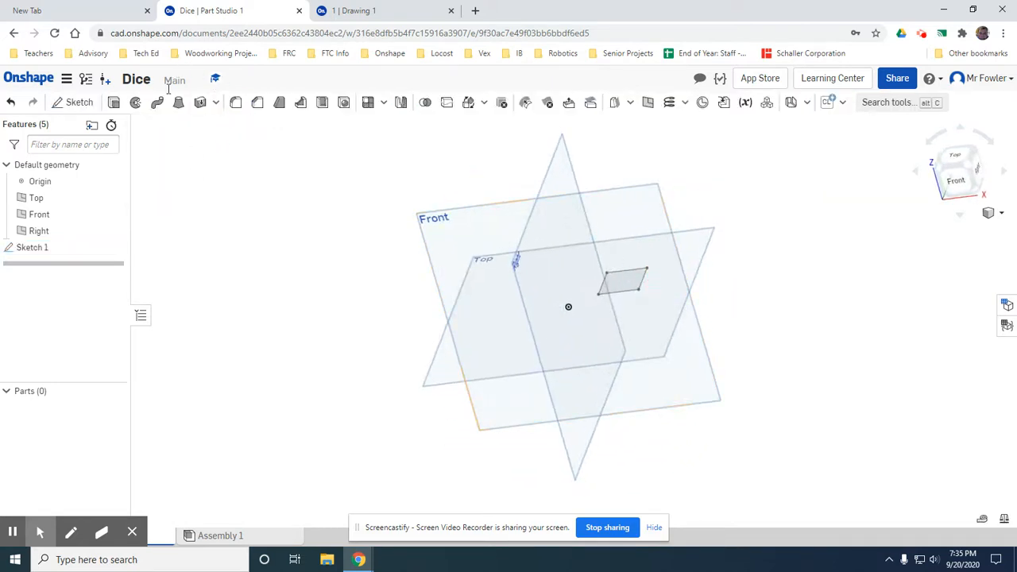
key("shift+e")
left_click(619, 282)
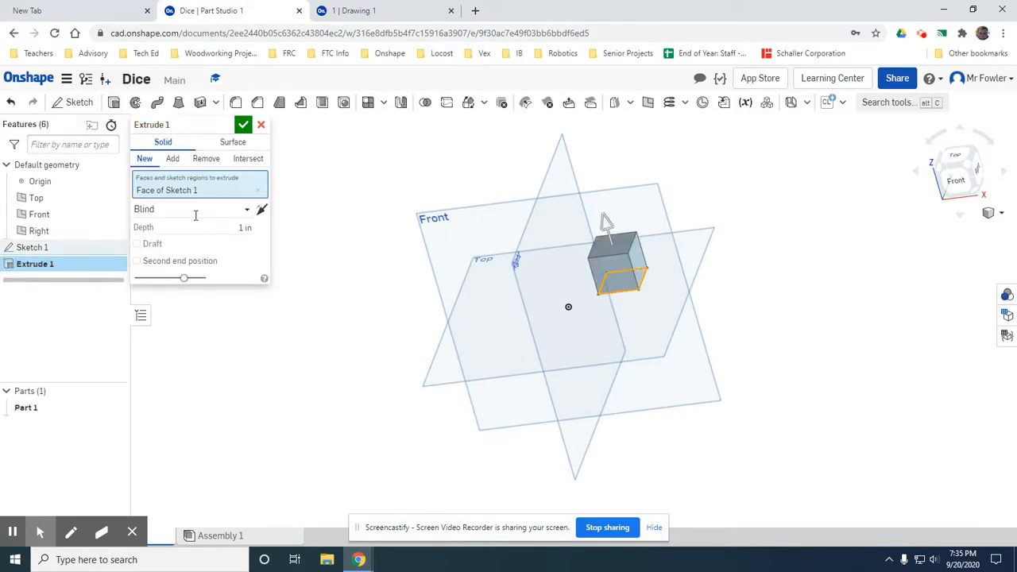
left_click(242, 125)
- Start a new sketch on the top face of the cube
mouse_move(704, 320)
right_mouse_down()
mouse_move(726, 329)
mouse_move(844, 322)
mouse_move(692, 352)
mouse_move(711, 346)
mouse_move(608, 242)
right_mouse_up()
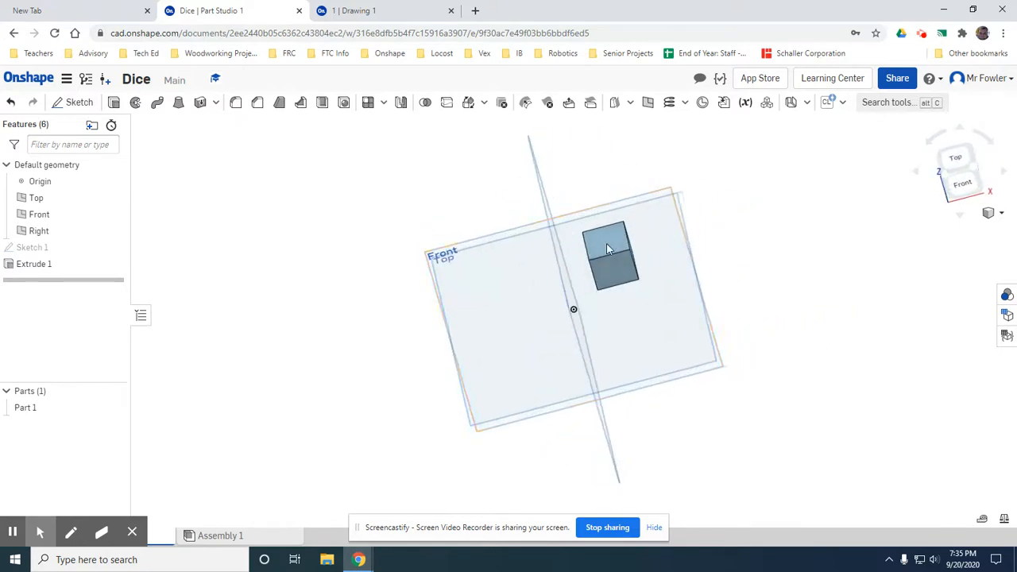
left_click(77, 105)
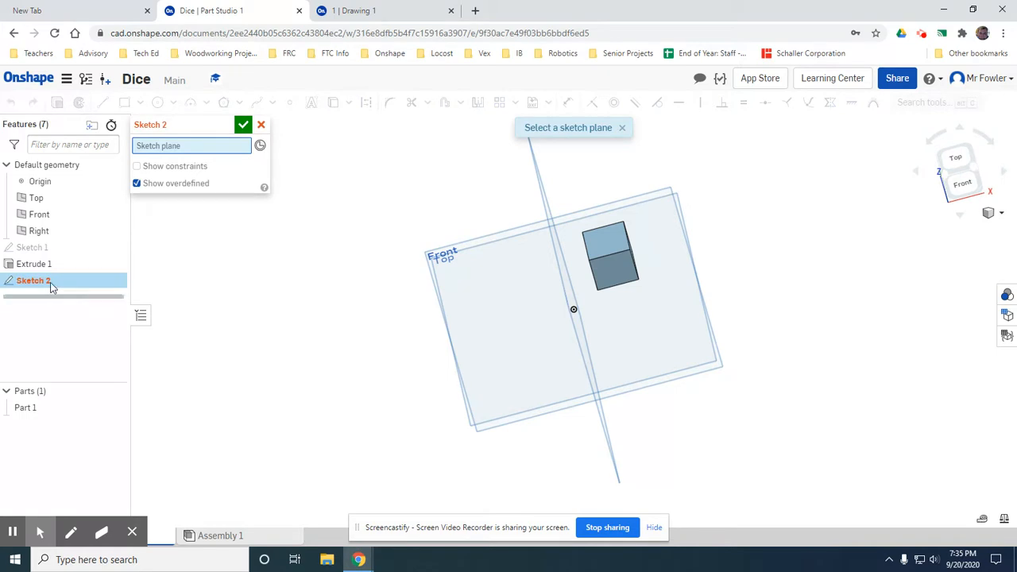
left_click(612, 251)
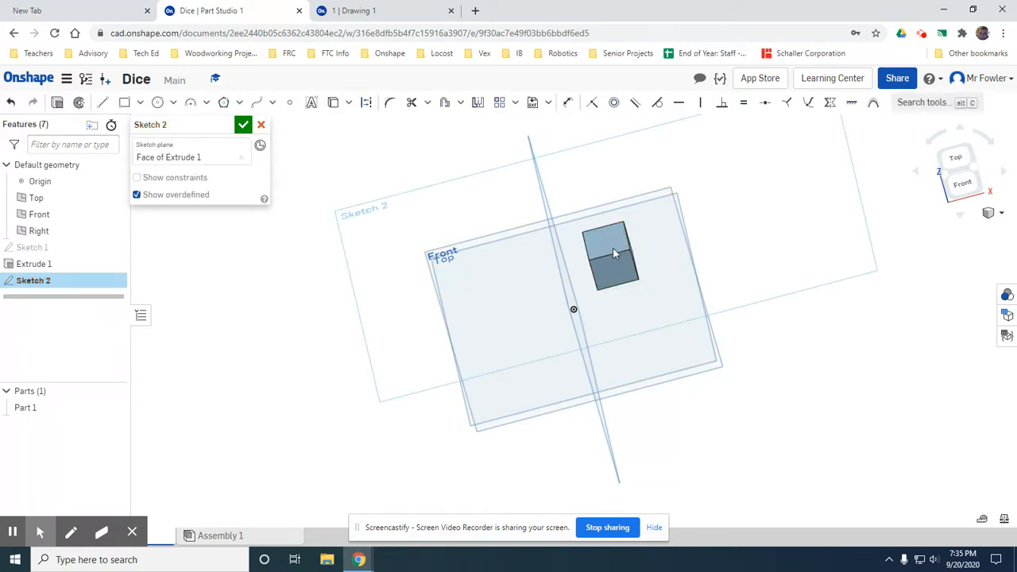
key("n")
scroll(571, 319, "down", 3)
scroll(570, 318, "up", 4)
scroll(563, 319, "up", 5)
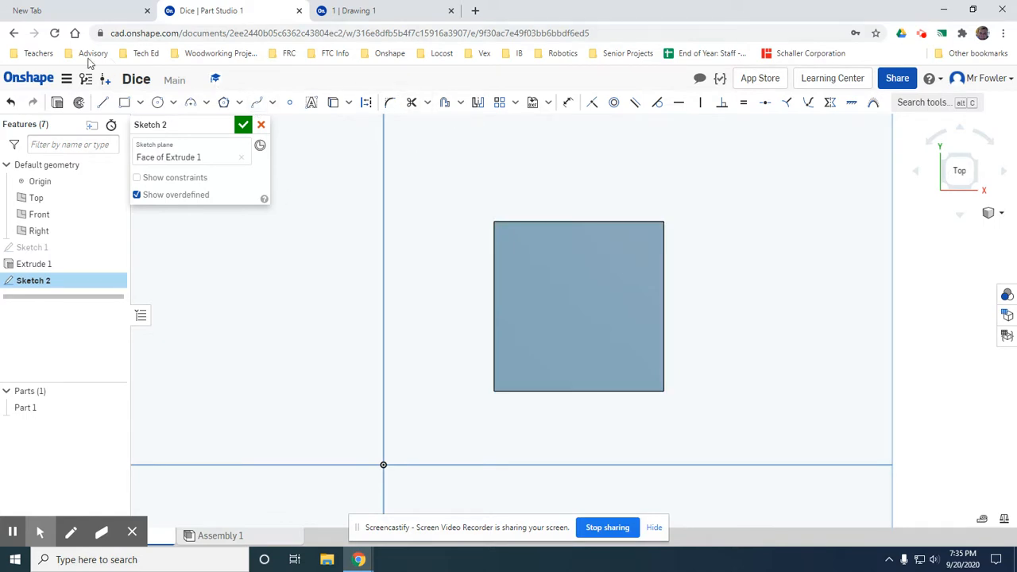
- Sketch a circle of 3/16 in diameter at the centre of the top face, aligned with its edge midpoints, and finish the sketch
left_click(494, 307)
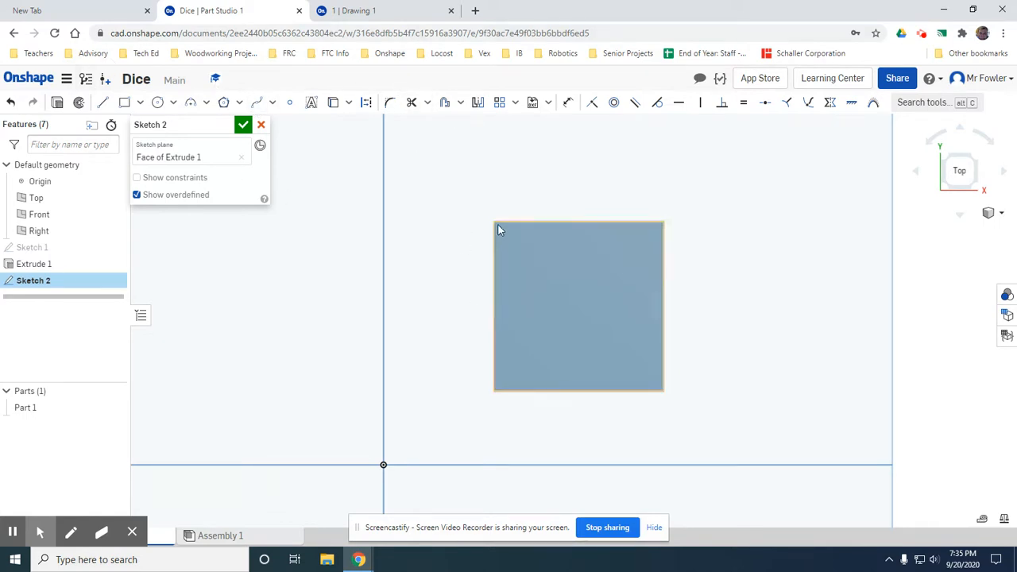
left_click(540, 412)
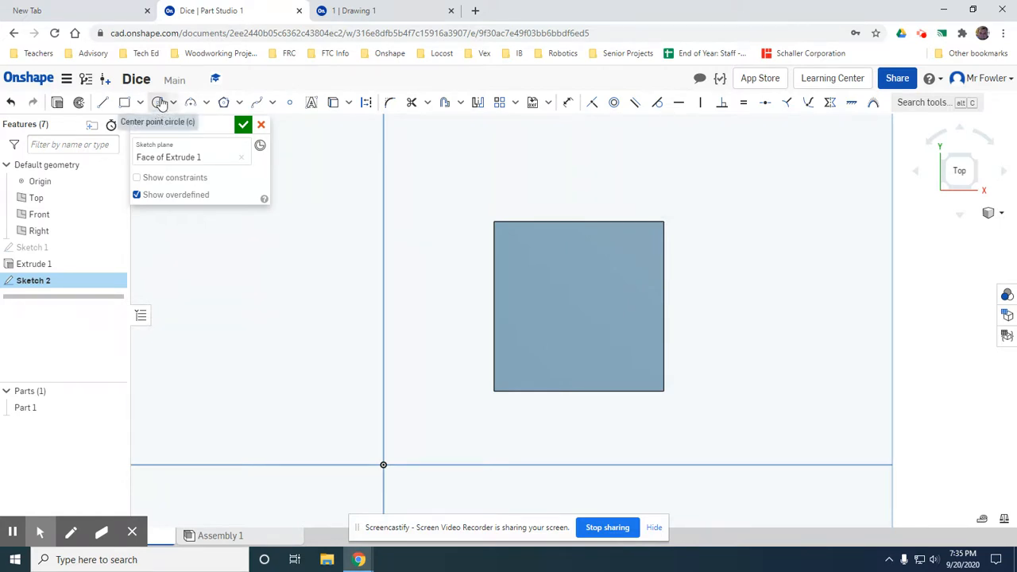
left_click(157, 104)
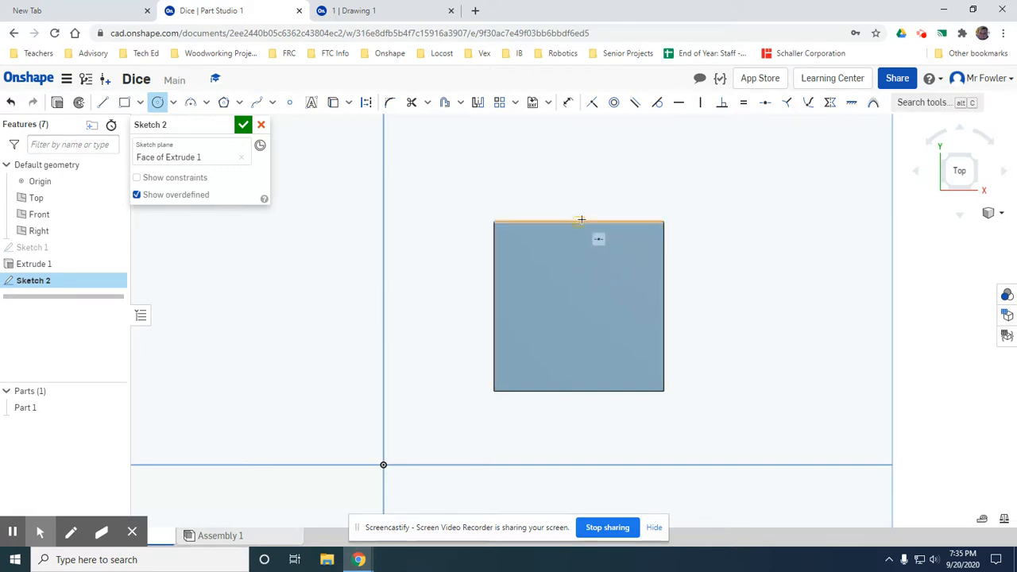
left_click(580, 307)
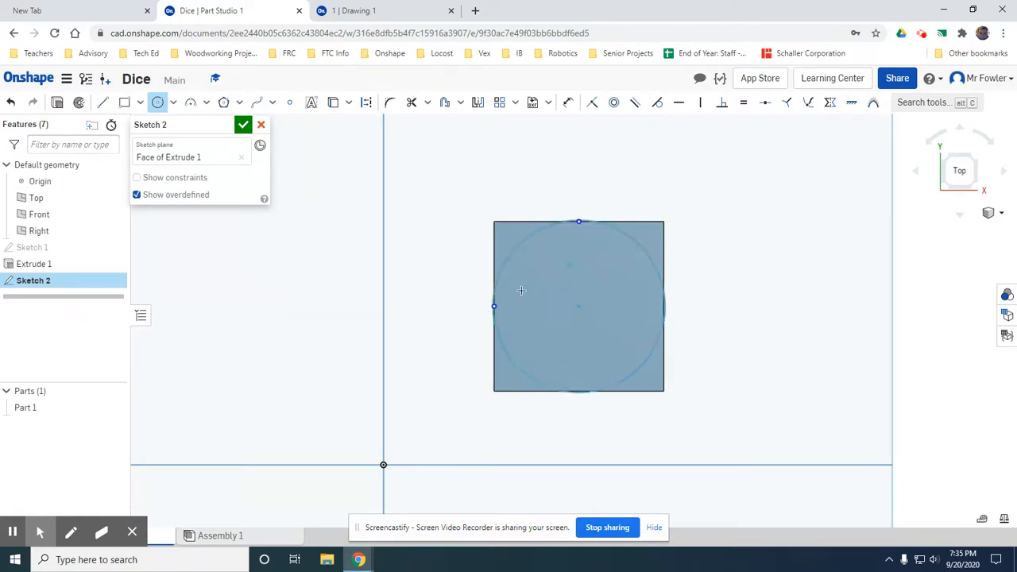
left_click(610, 309)
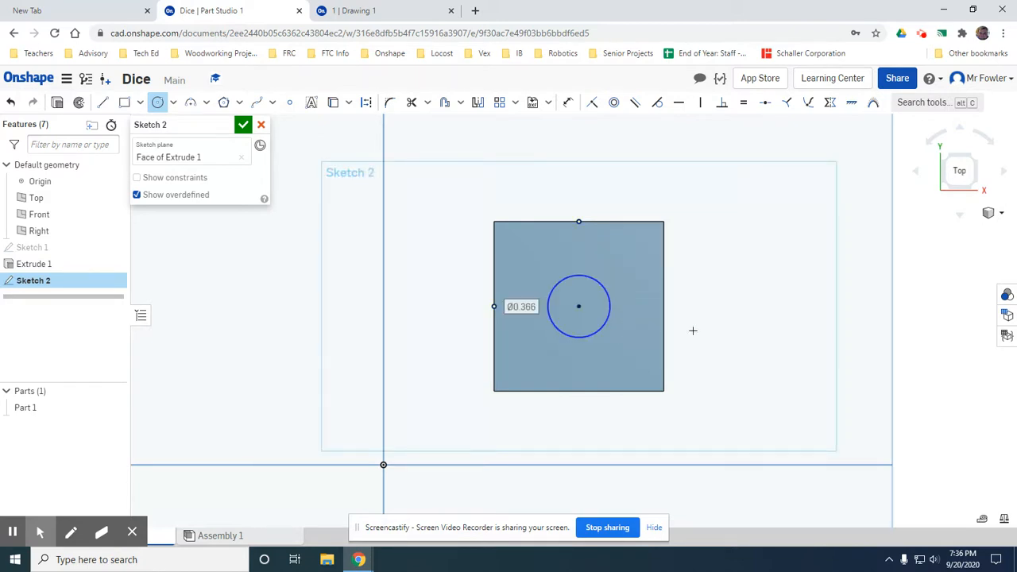
type("3")
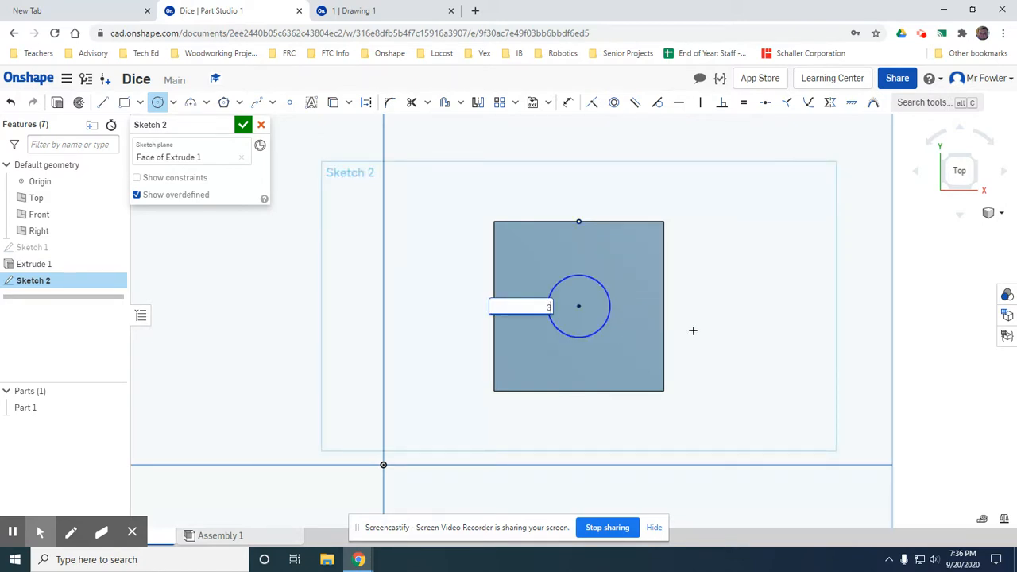
type("/16")
key("Return")
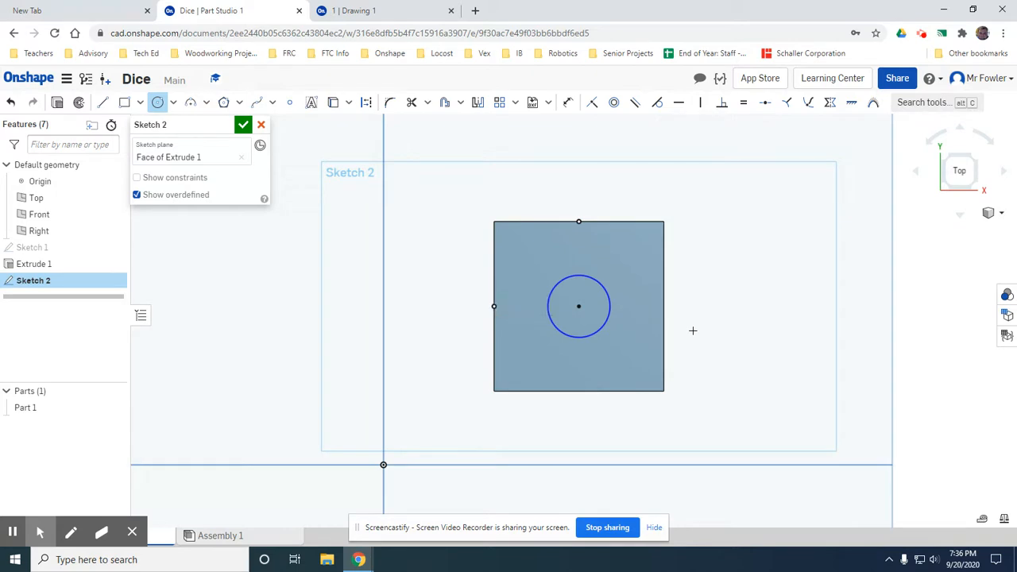
left_click(244, 126)
- Cut the circle 1/8 in deep into the cube with a blind Extrude set to Remove
mouse_move(617, 434)
right_mouse_down()
mouse_move(547, 411)
mouse_move(508, 376)
right_mouse_up()
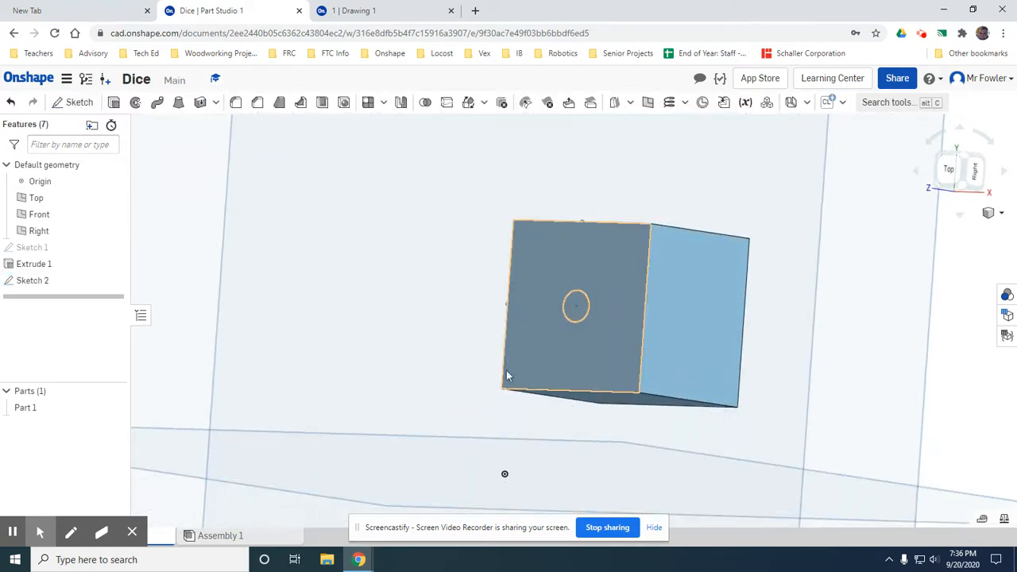
left_click(115, 104)
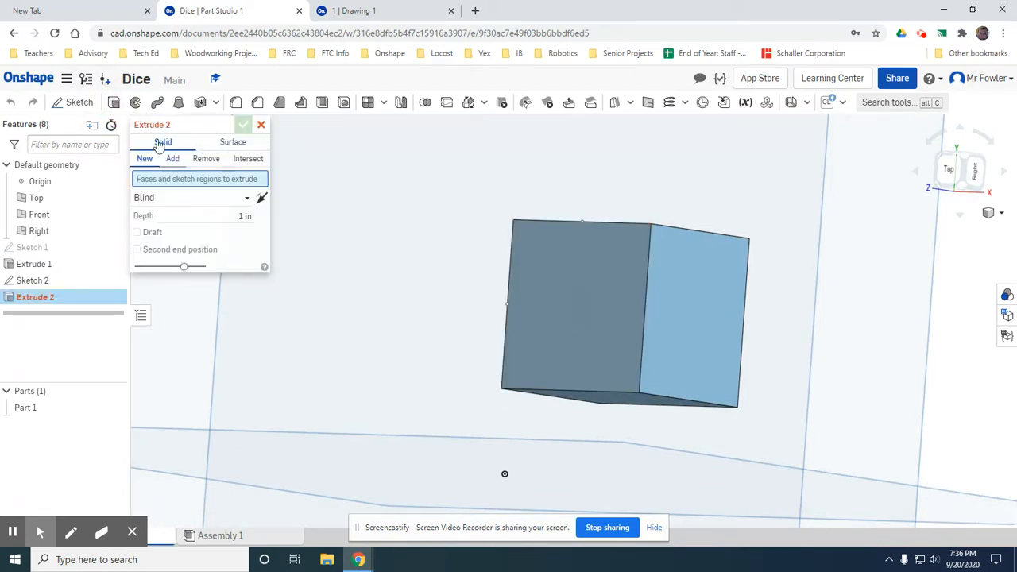
left_click(206, 159)
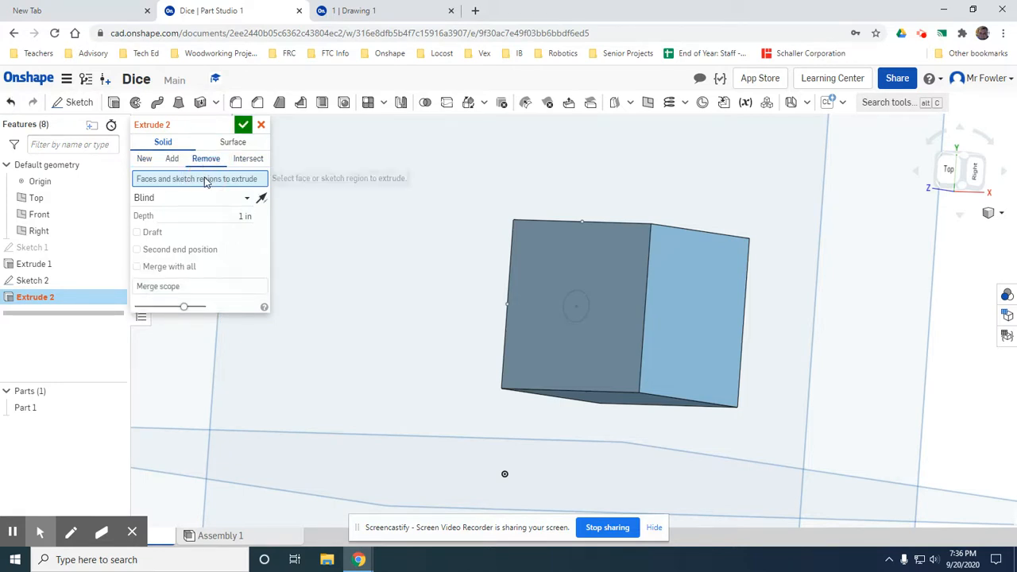
left_click(578, 309)
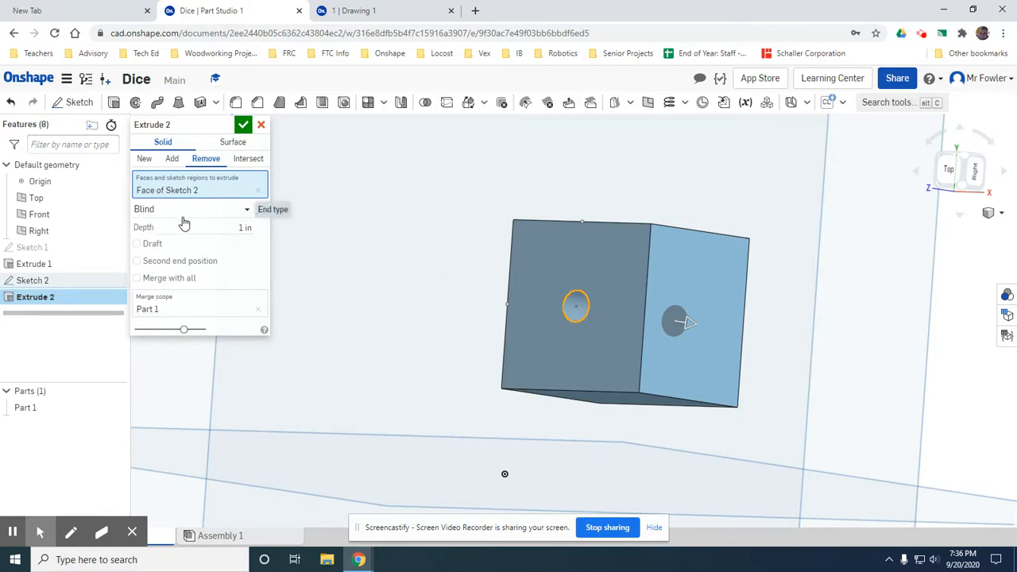
left_click(177, 227)
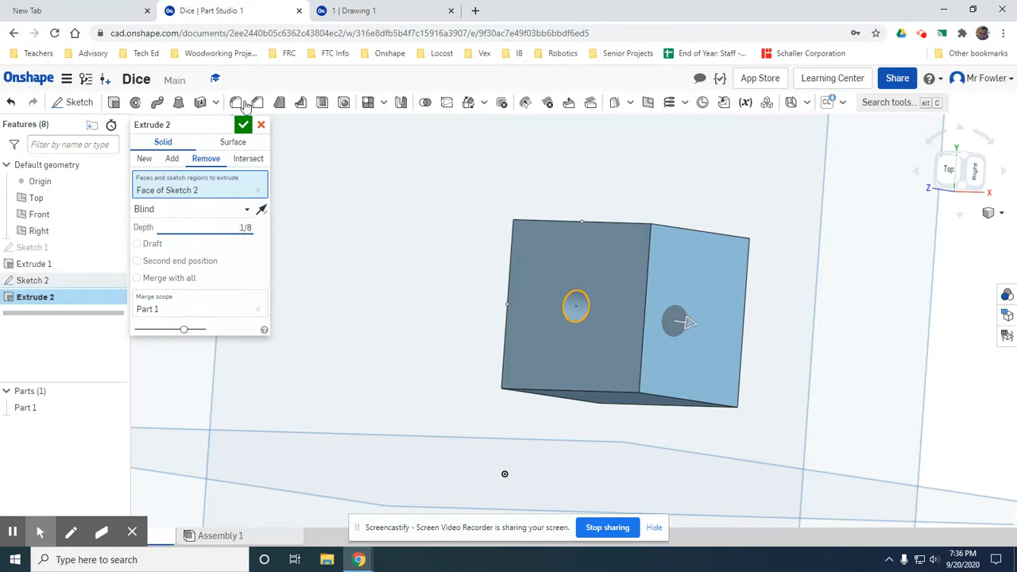
left_click(244, 125)
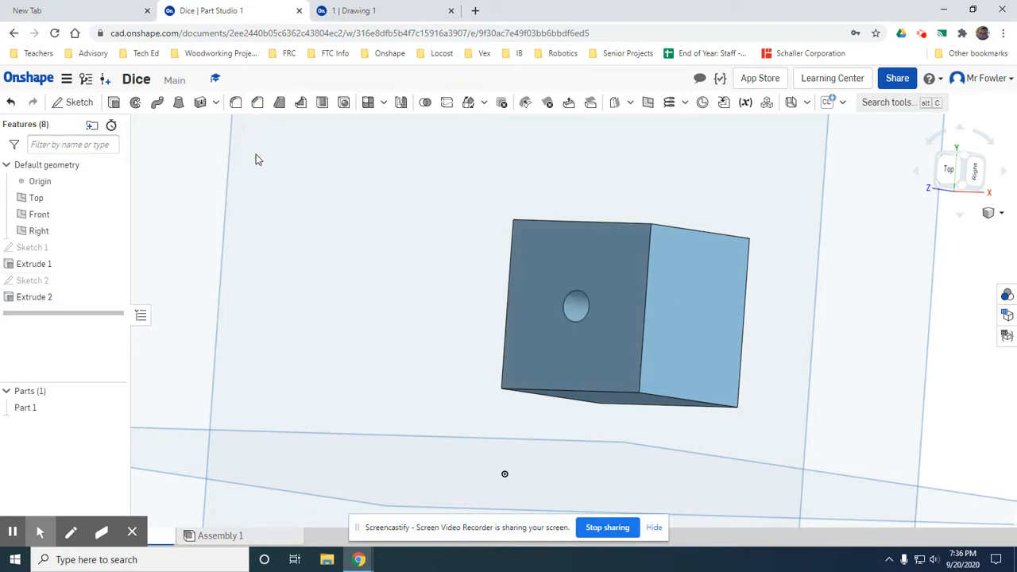
- Start a new sketch on the bottom face of the cube, opposite the hole
right_click_drag(796, 329, 657, 345)
left_click(77, 101)
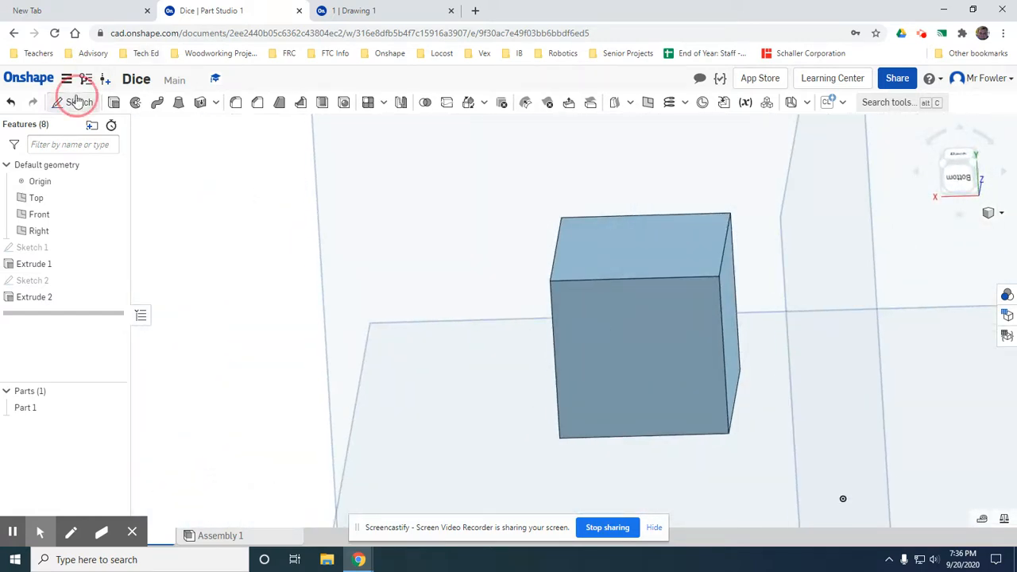
left_click(641, 349)
key("n")
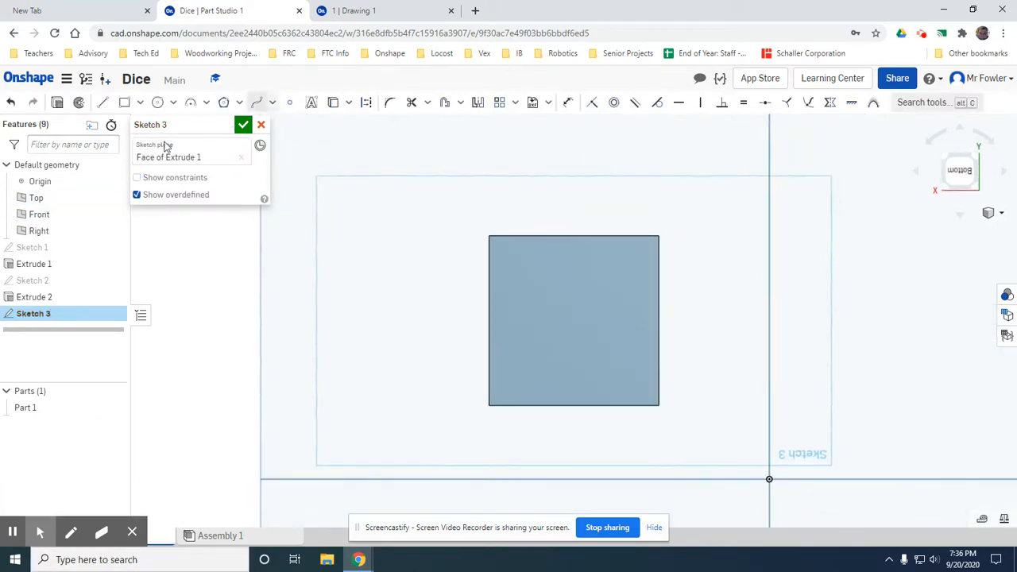
- Draw a diagonal of two construction lines from the face's upper-left corner through its centre to the lower-right corner
left_click(107, 104)
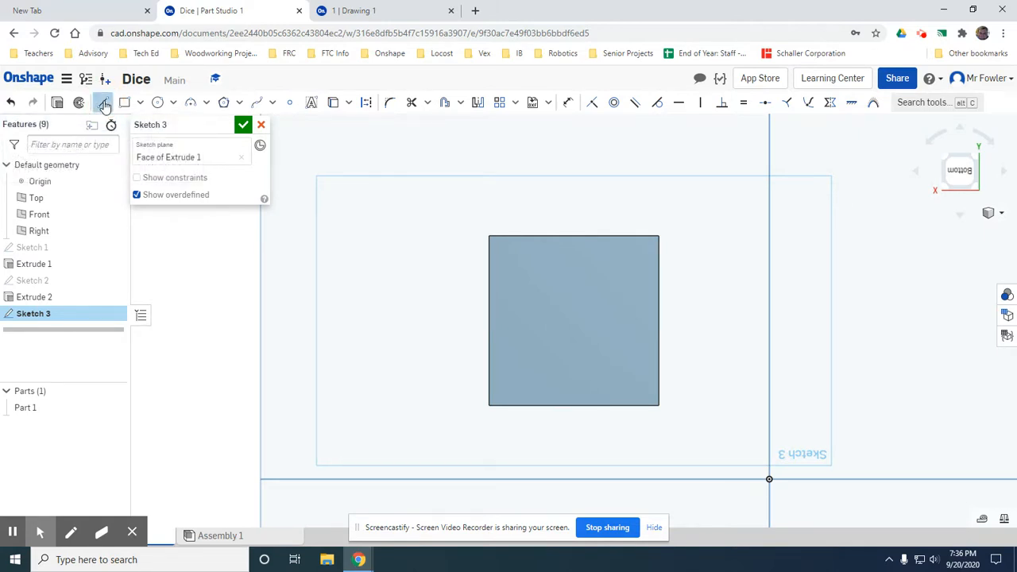
left_click(366, 103)
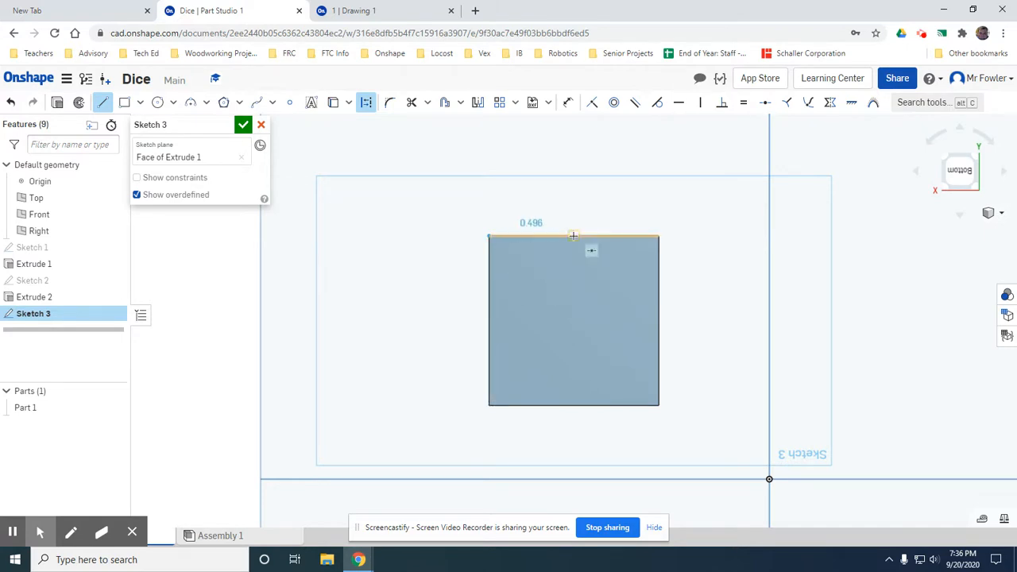
left_click(573, 320)
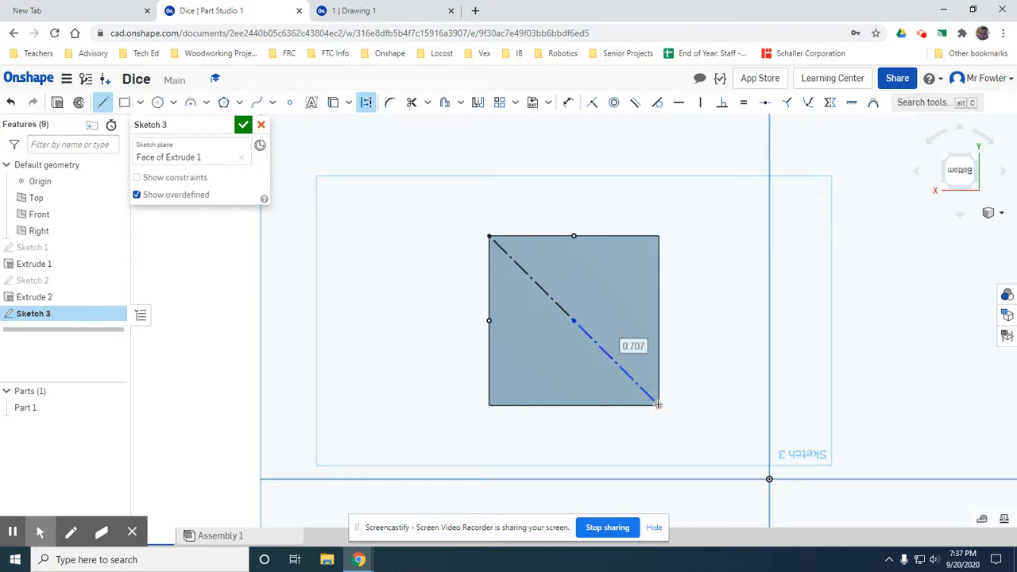
left_click(657, 405)
key("Escape")
- Draw the other construction diagonal from the face's upper-right corner through the centre to the lower-left corner
left_click(103, 101)
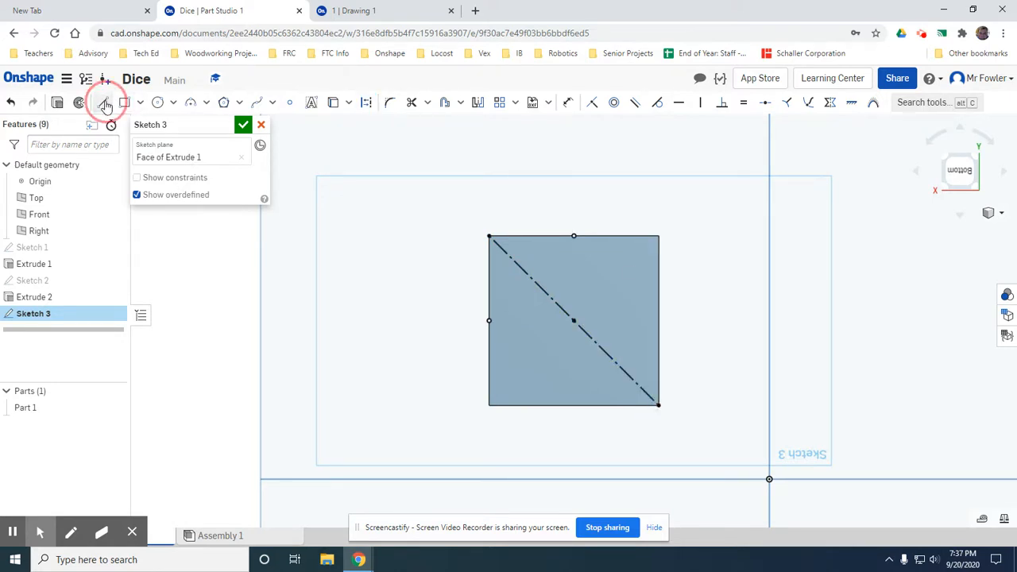
left_click(659, 237)
left_click(572, 320)
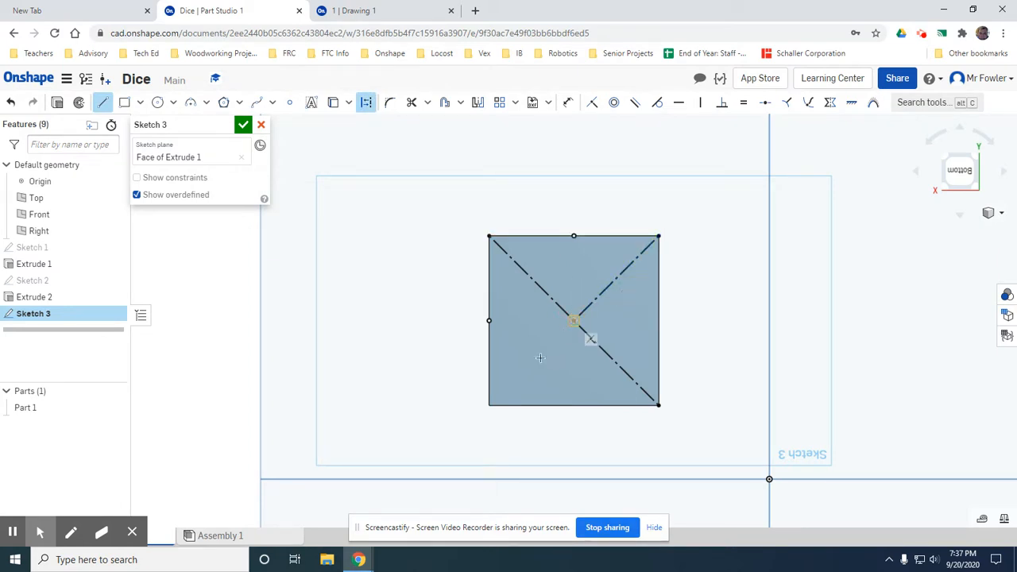
left_click(488, 406)
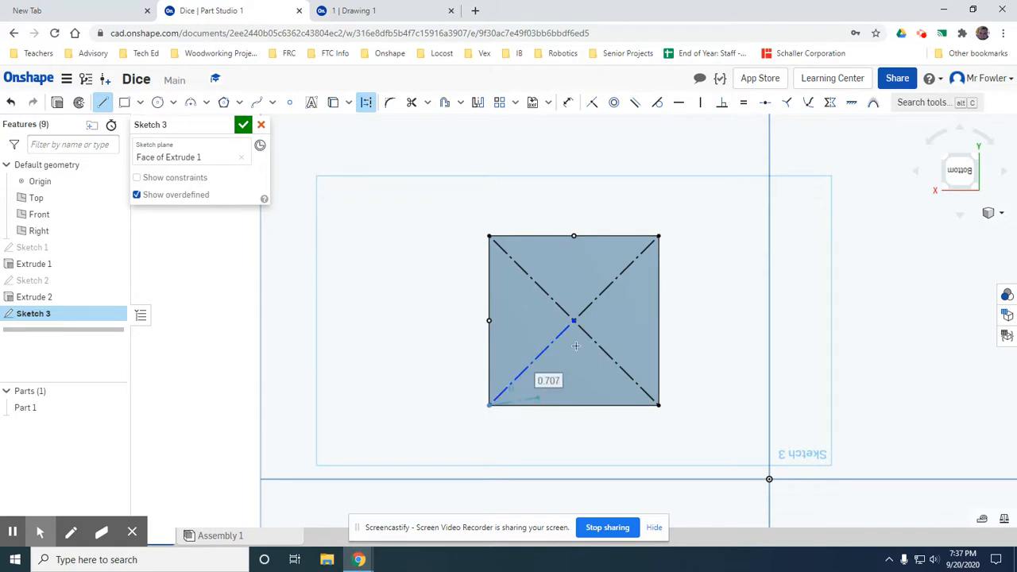
key("Escape")
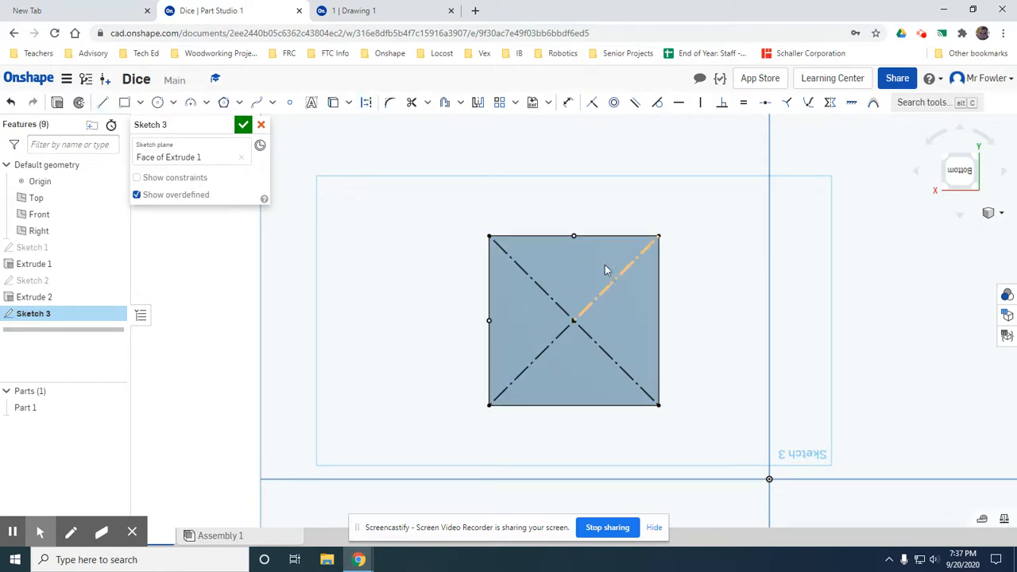
left_click(623, 282)
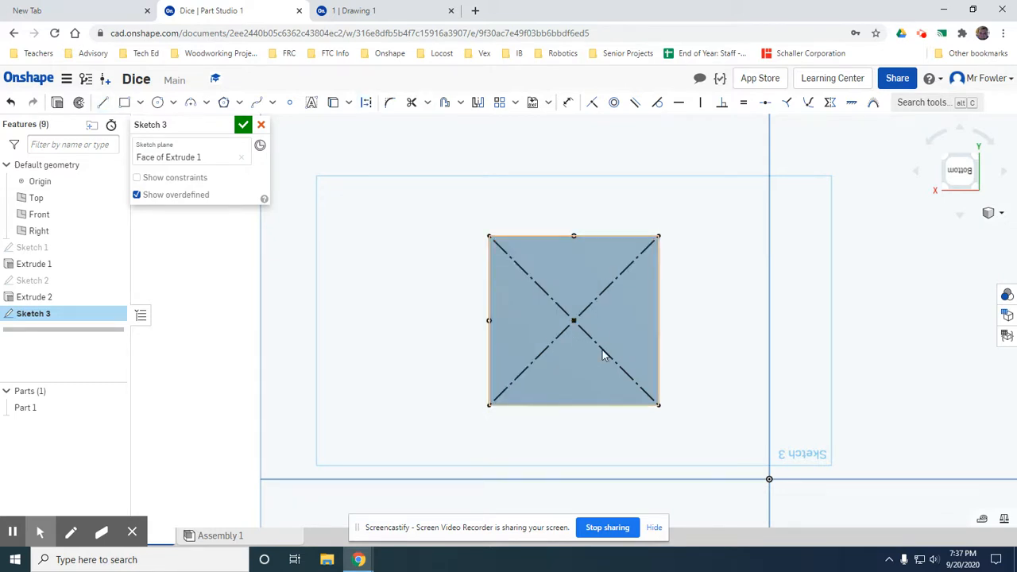
- Draw a 3/16 in diameter circle centred on the midpoint of the upper-left construction diagonal
left_click(157, 103)
left_click(531, 278)
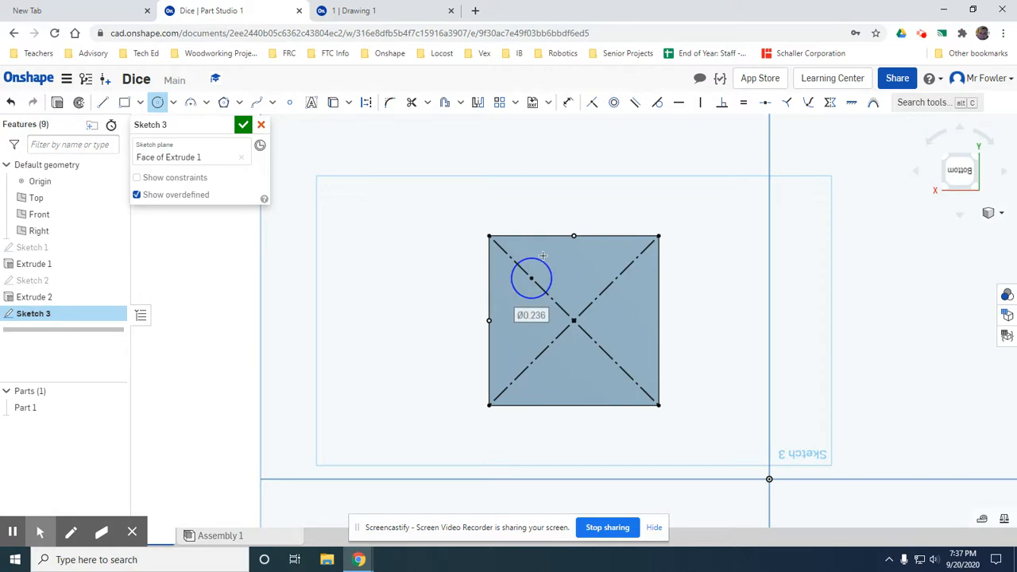
type("3/16")
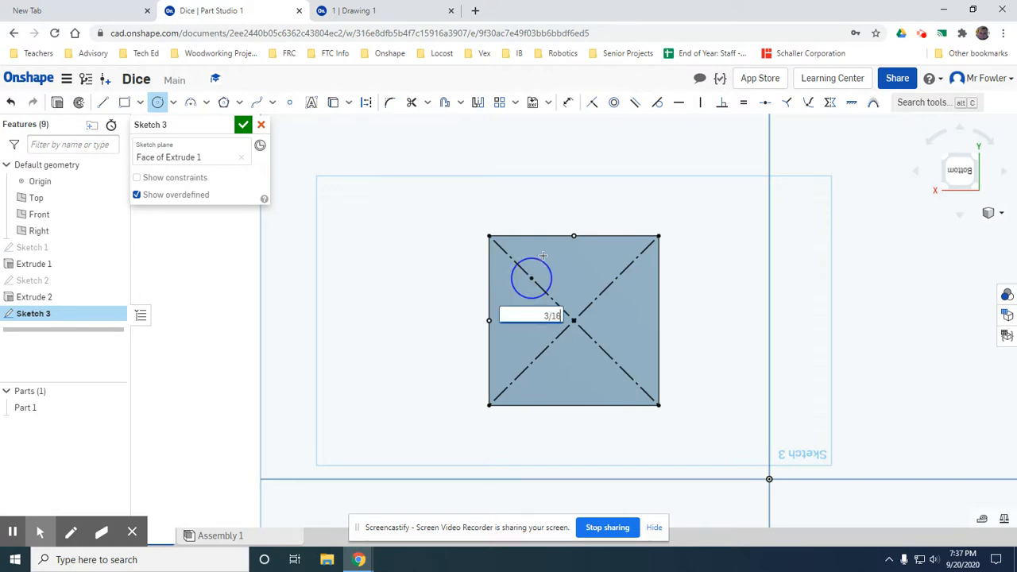
key("Return")
- Draw circles at the midpoints of the other three diagonals, about 0.311 in upper-right, 0.22 in lower-right and 0.237 in lower-left
left_click(615, 278)
left_click(613, 252)
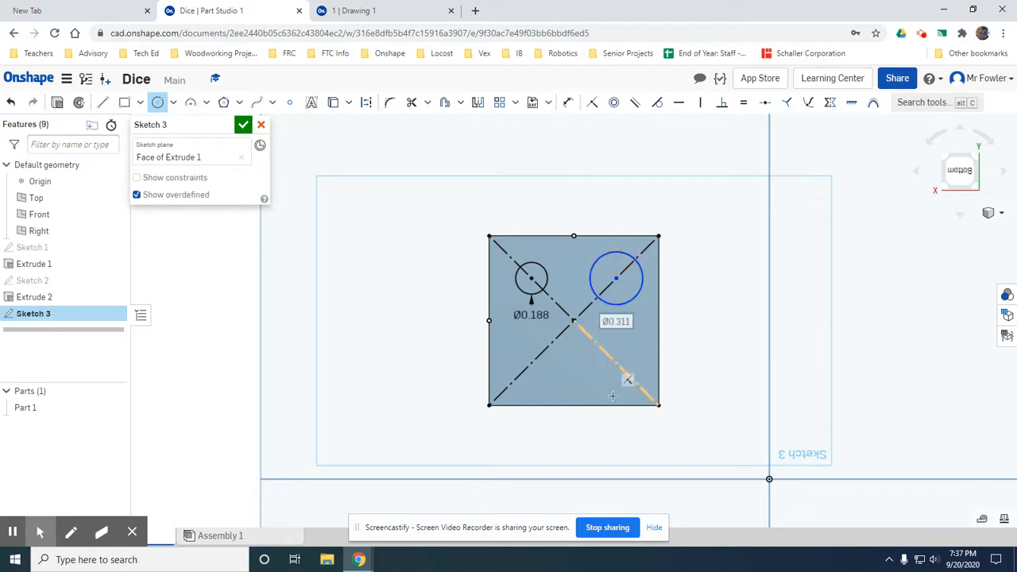
left_click(616, 363)
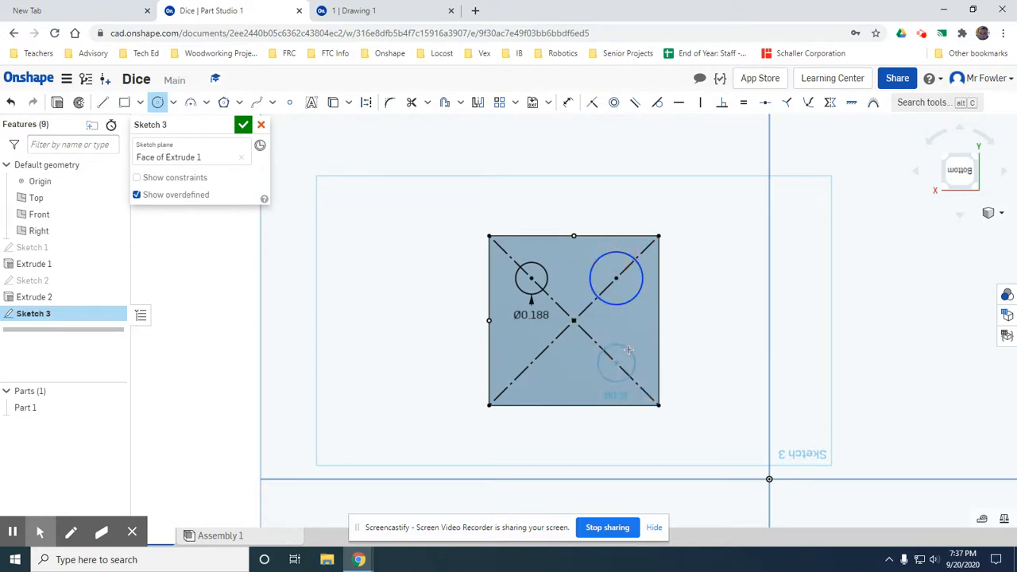
left_click(628, 350)
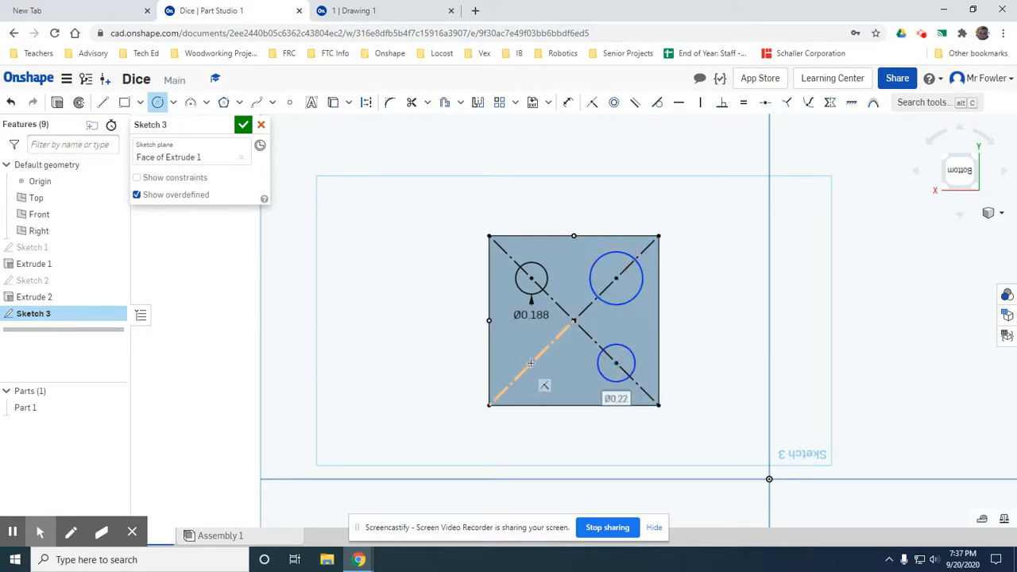
left_click(517, 347)
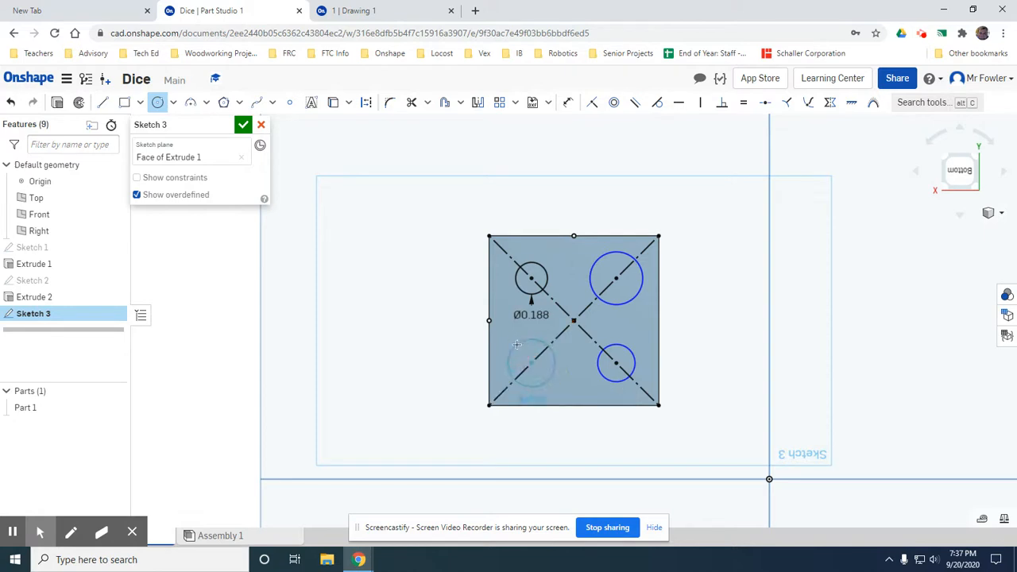
left_click(516, 349)
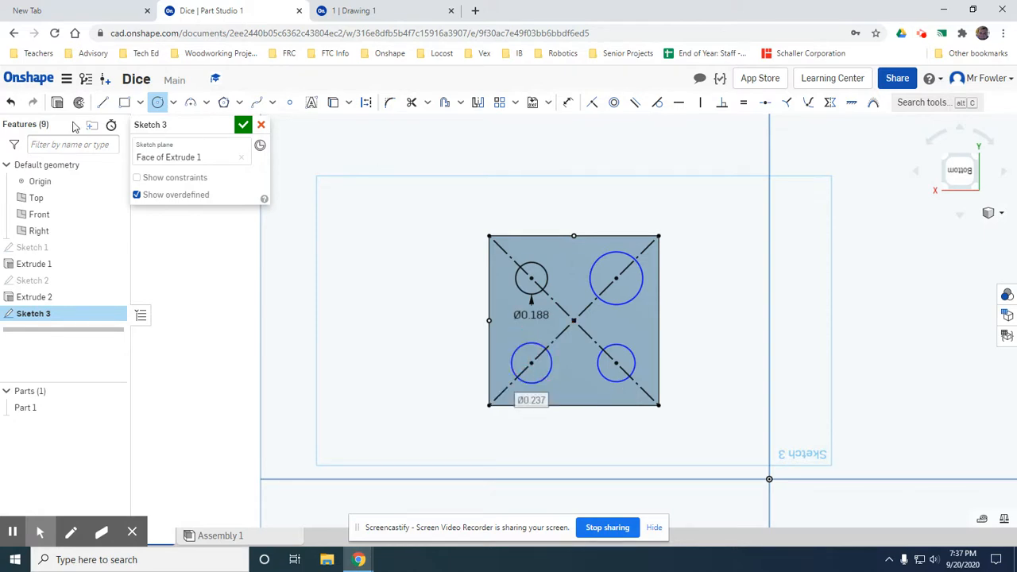
- Draw two vertical construction lines, about 0.5 in long, joining the upper and lower circle centres on each side of the face
left_click(104, 104)
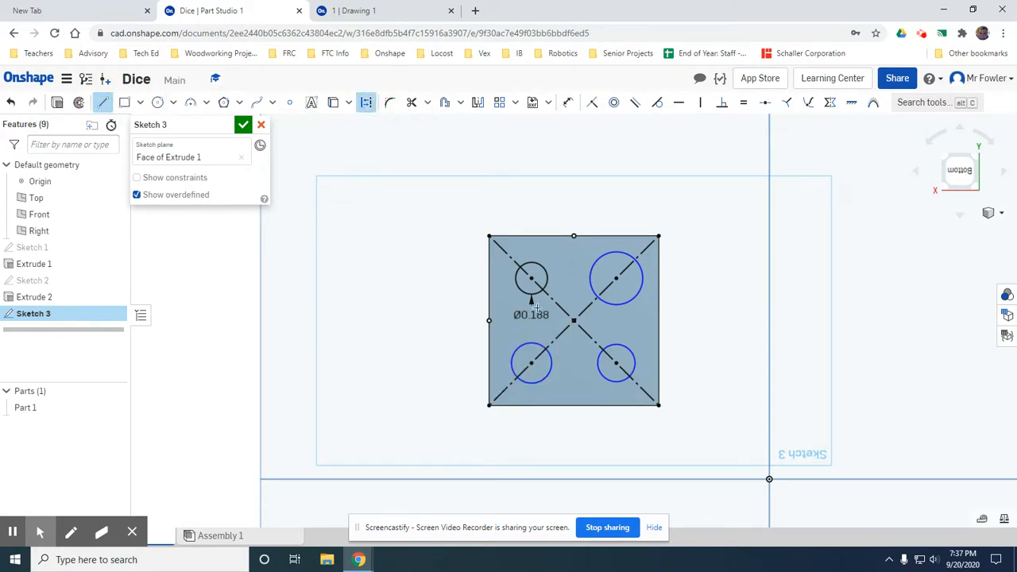
left_click(531, 363)
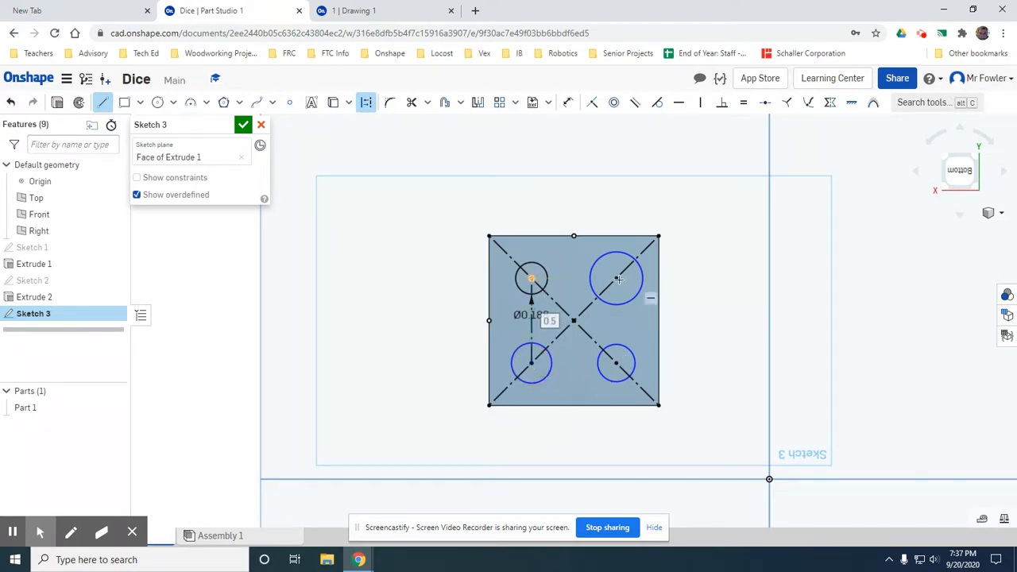
left_click(616, 364)
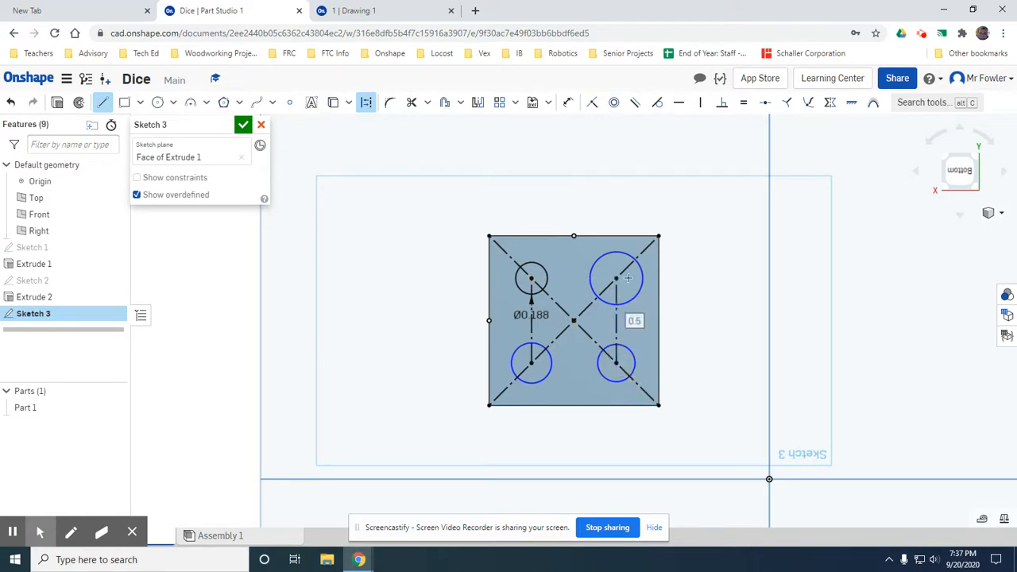
- Draw a 0.162 in diameter circle centred on the right vertical construction line's midpoint and make it regular geometry
left_click(157, 102)
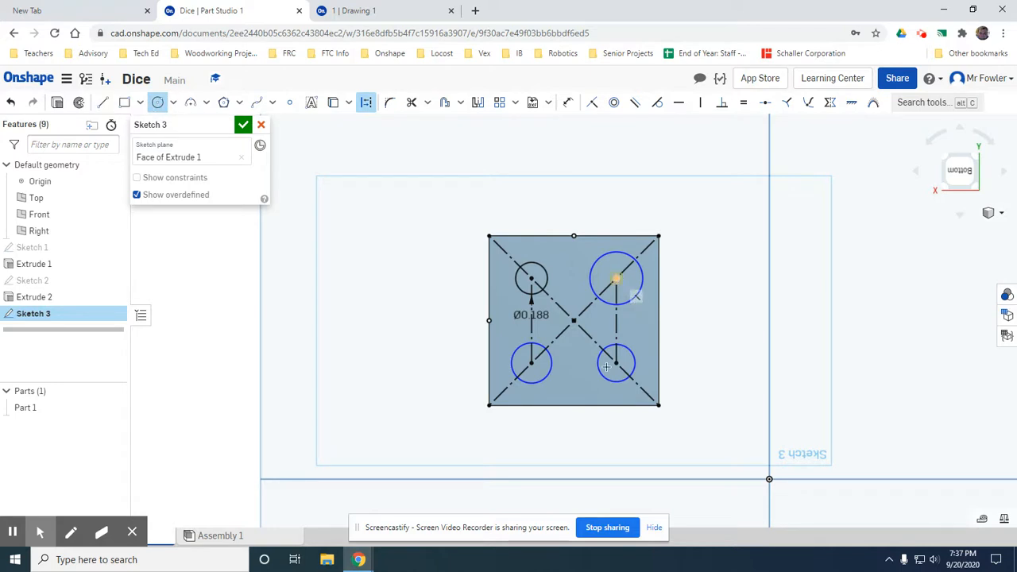
left_click(615, 320)
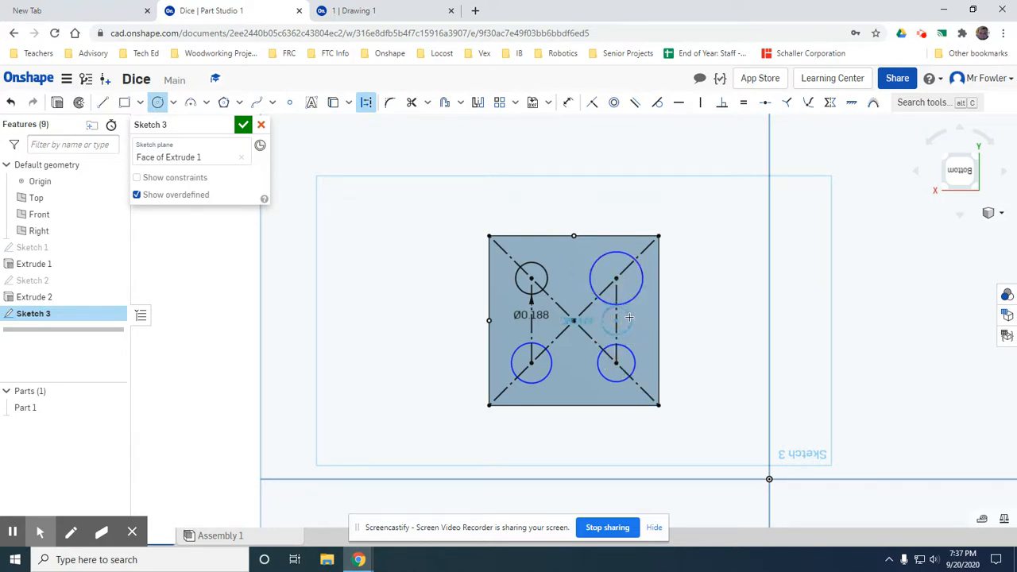
left_click(635, 320)
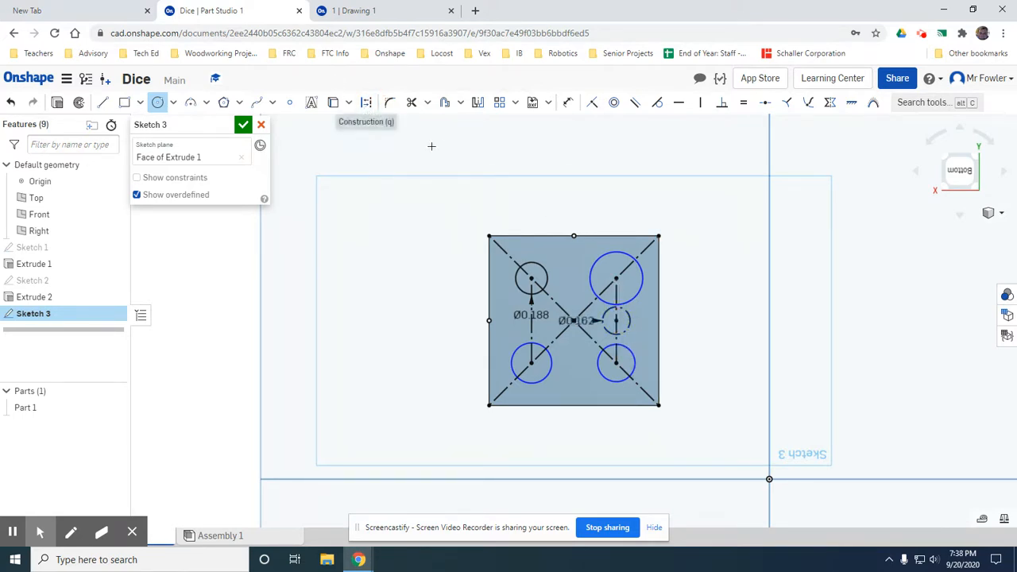
key("Escape")
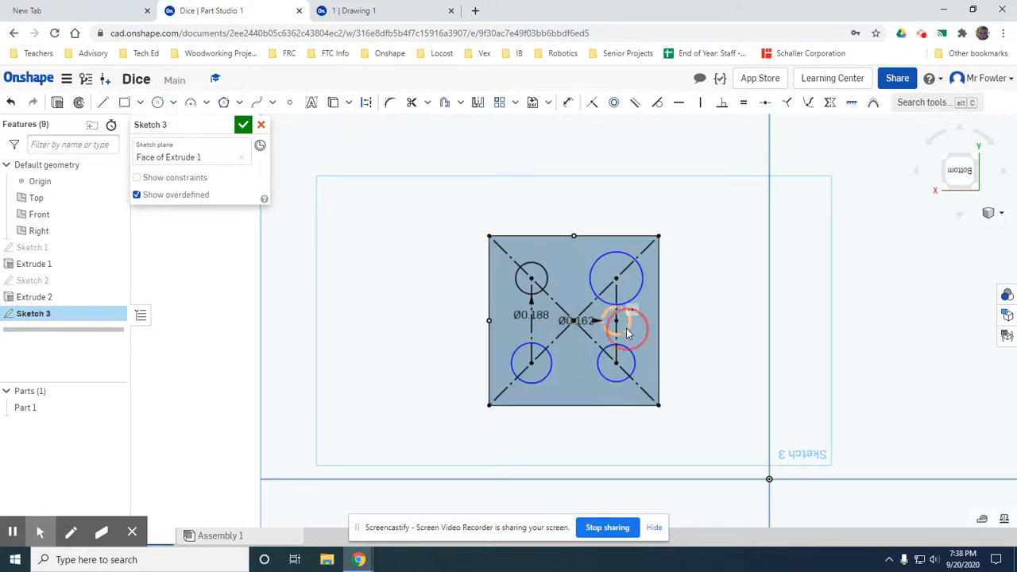
left_click(626, 324)
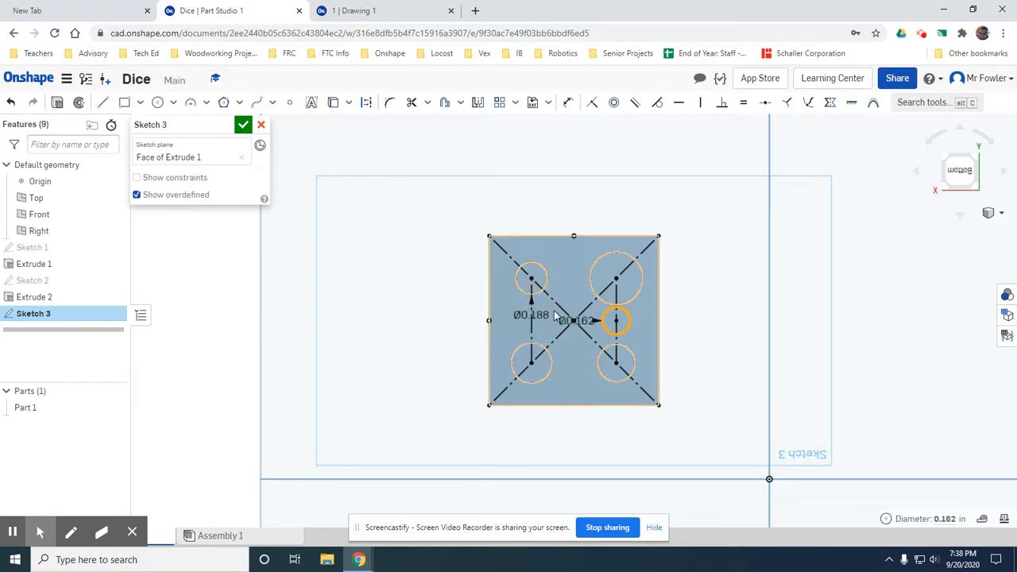
- Draw a circle centred on the midpoint of the left vertical construction line
left_click(158, 102)
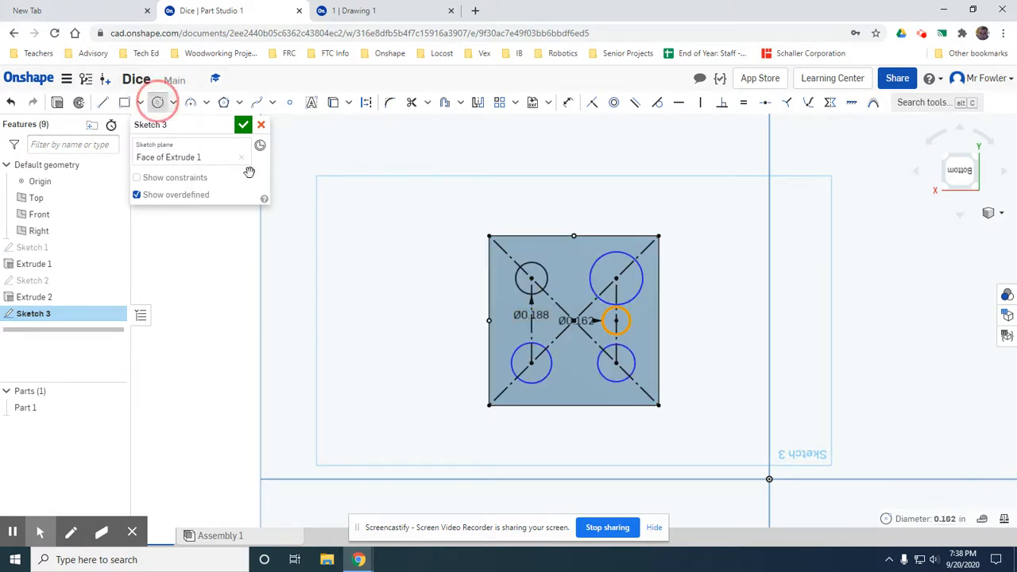
left_click(547, 321)
key("Escape")
scroll(645, 316, "down", 2)
scroll(640, 319, "up", 4)
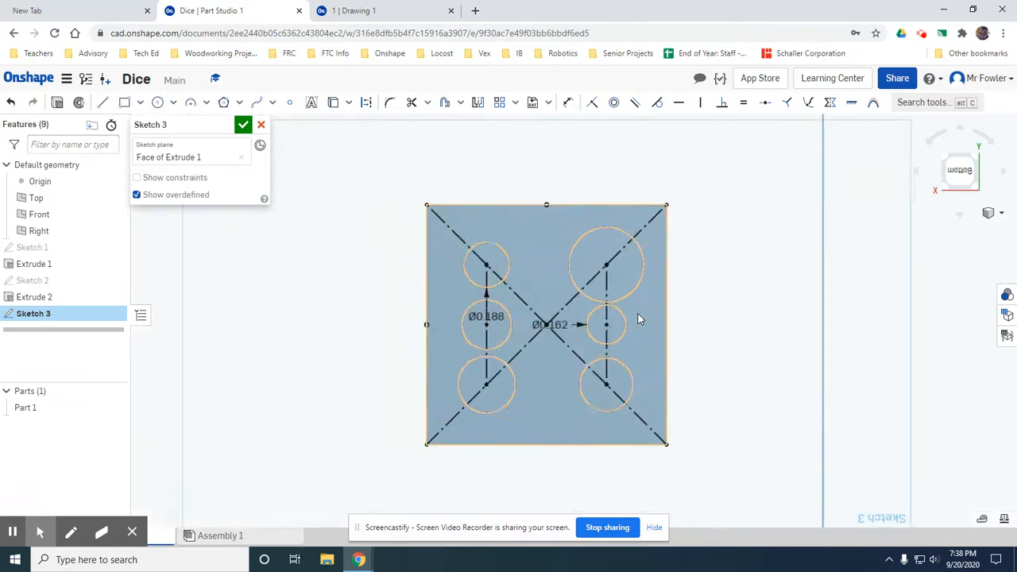
scroll(640, 319, "up", 1)
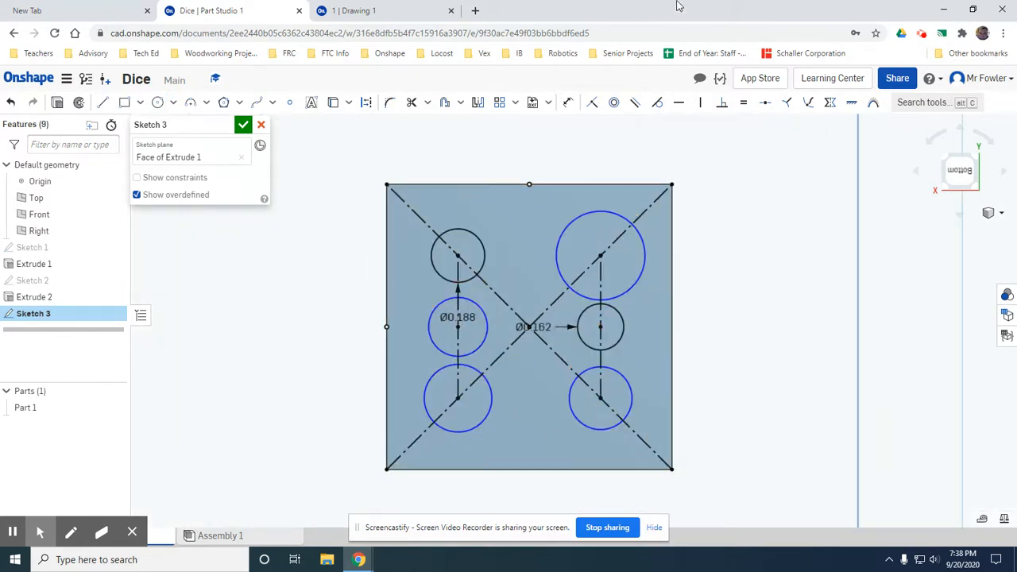
- Apply equal constraints between the upper-left circle and the upper-right, middle-left, lower-left and middle-right circles
left_click(745, 106)
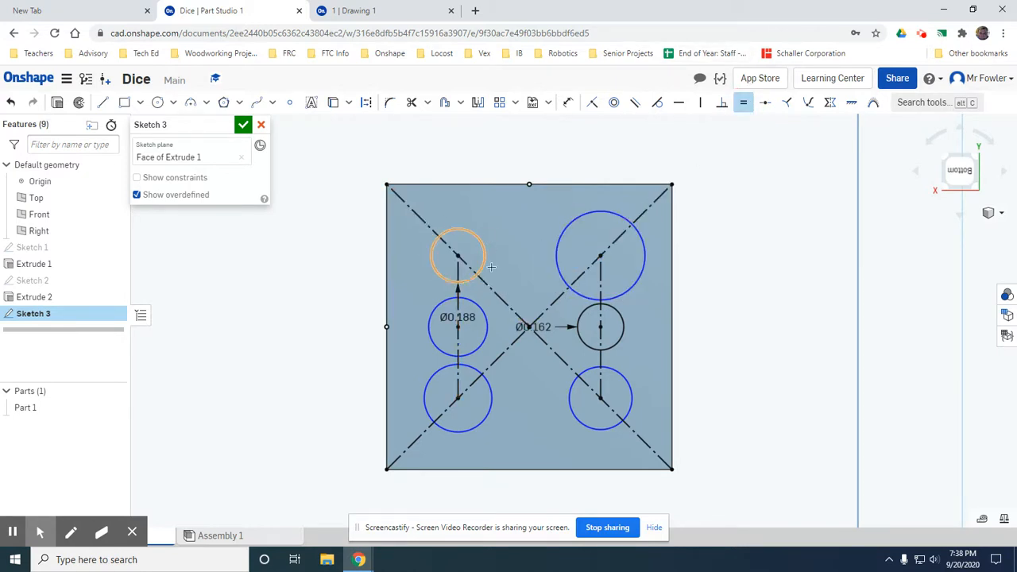
left_click(472, 232)
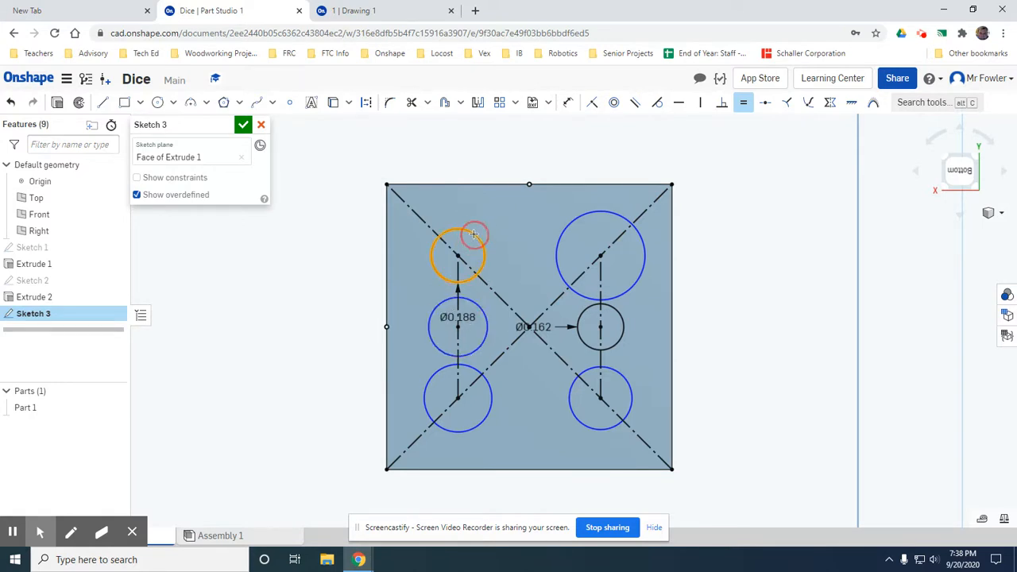
left_click(583, 214)
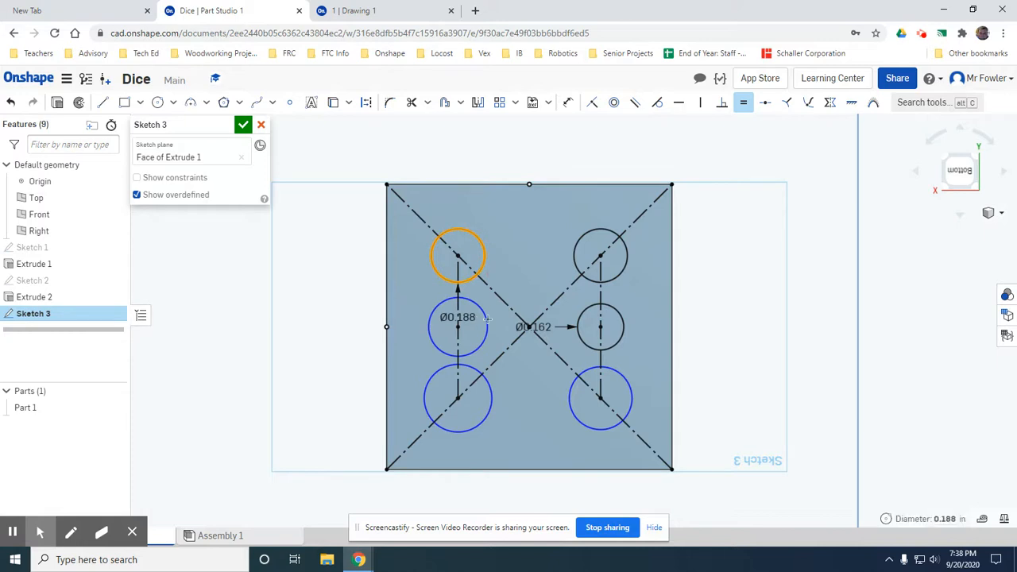
left_click(482, 259)
left_click(481, 374)
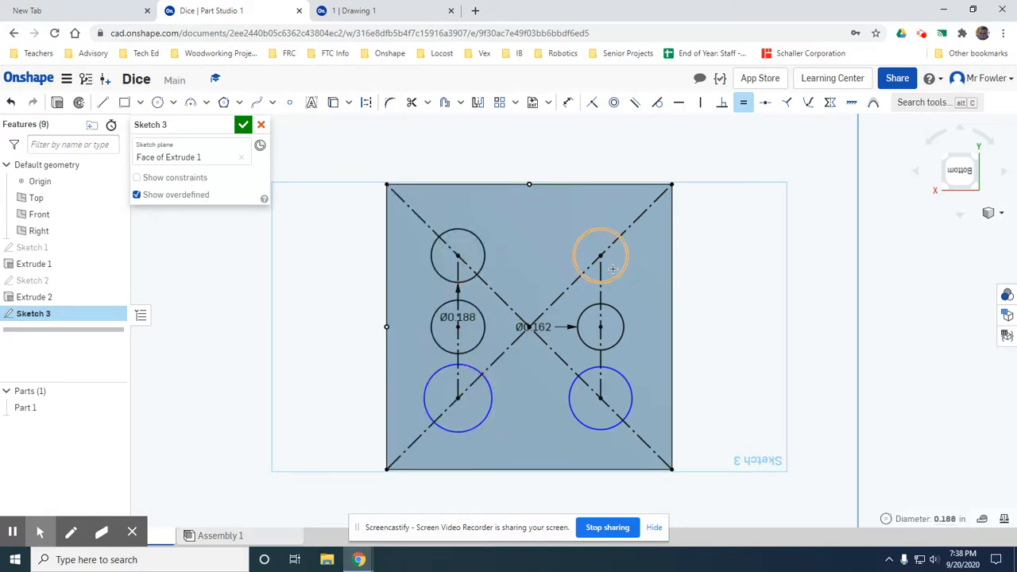
left_click(479, 274)
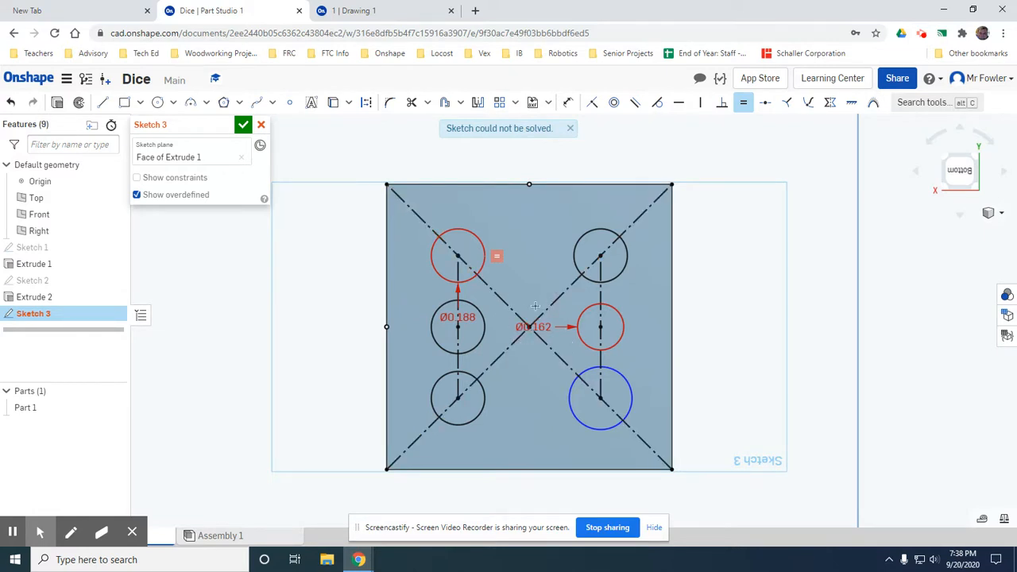
- Delete the conflicting 0.162 diameter dimension from the middle-right circle
key("Escape")
left_click(535, 334)
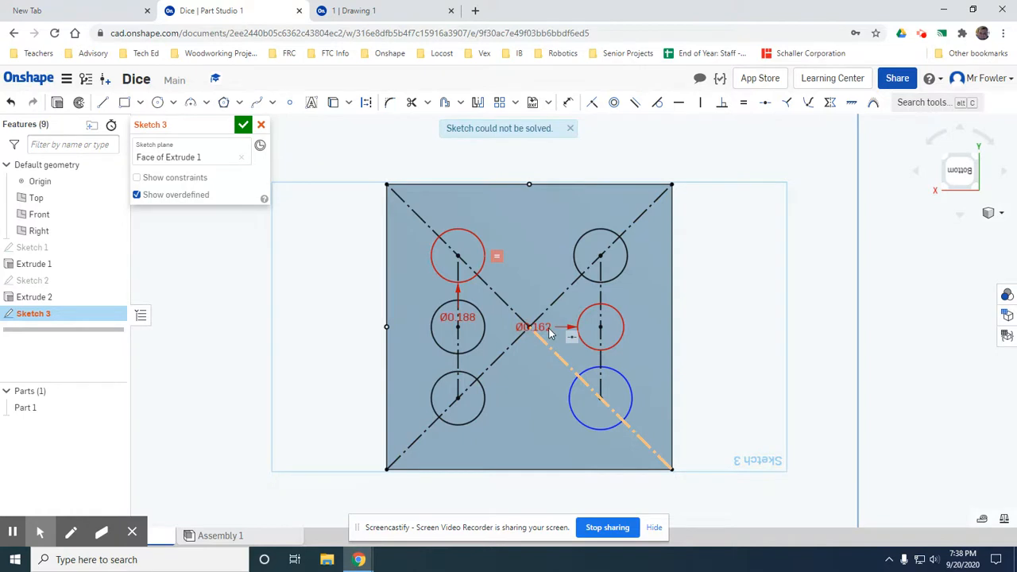
left_click_drag(558, 328, 537, 328)
right_click(548, 330)
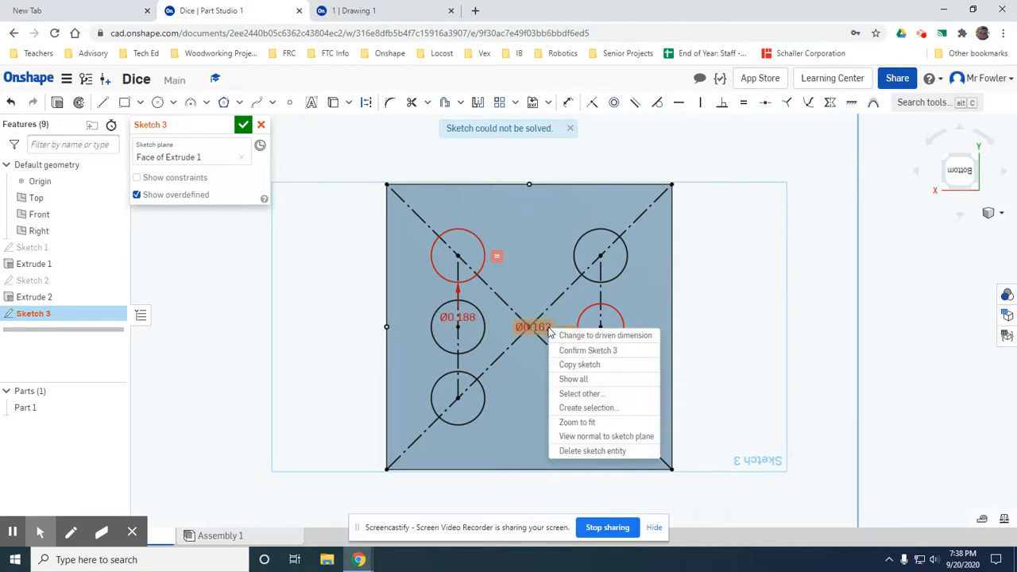
key("Escape")
left_click(529, 327)
key("Delete")
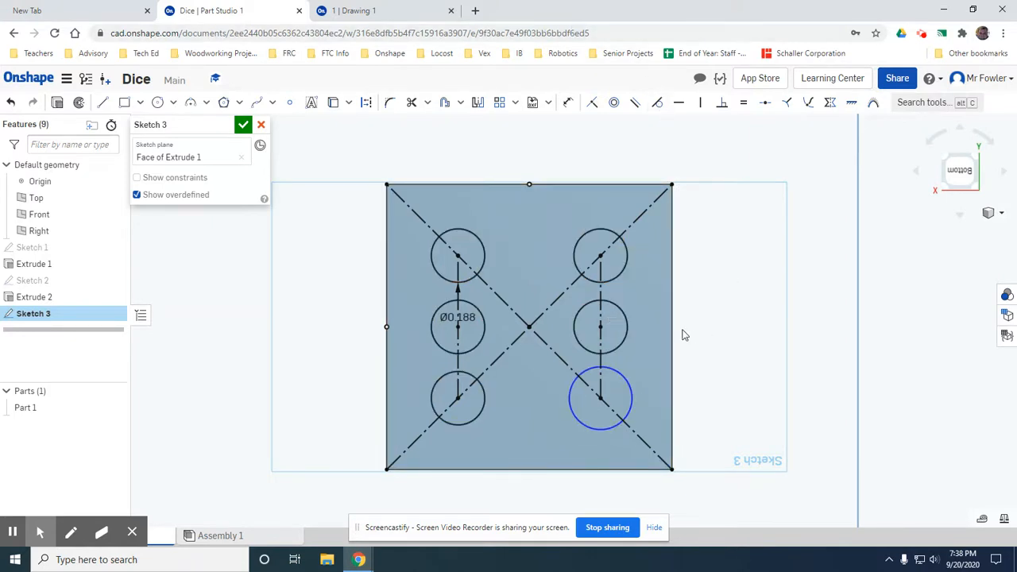
- Make the lower-right circle equal to the upper-left circle and finish the sketch
left_click(742, 102)
left_click(475, 238)
left_click(628, 381)
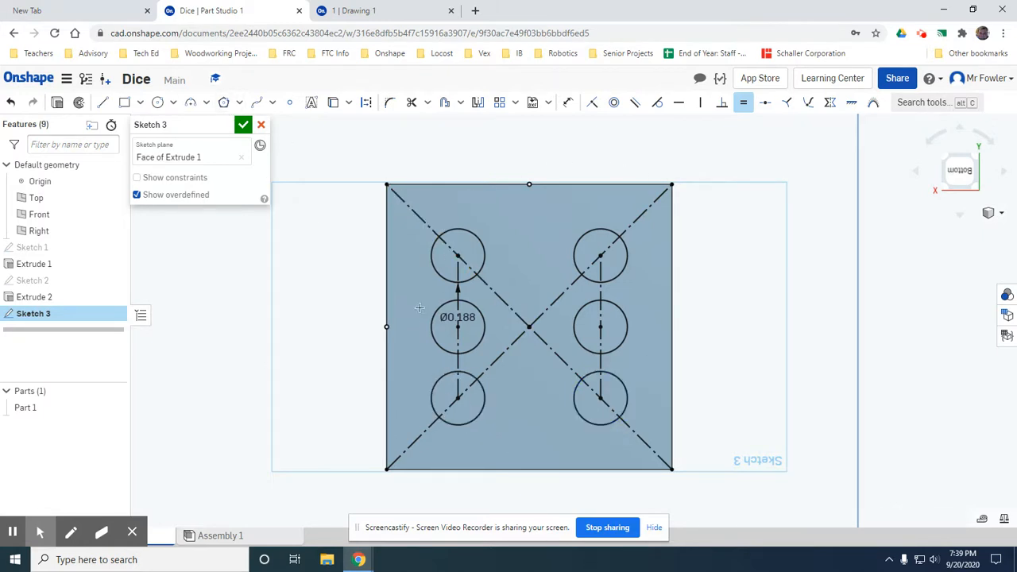
left_click(243, 127)
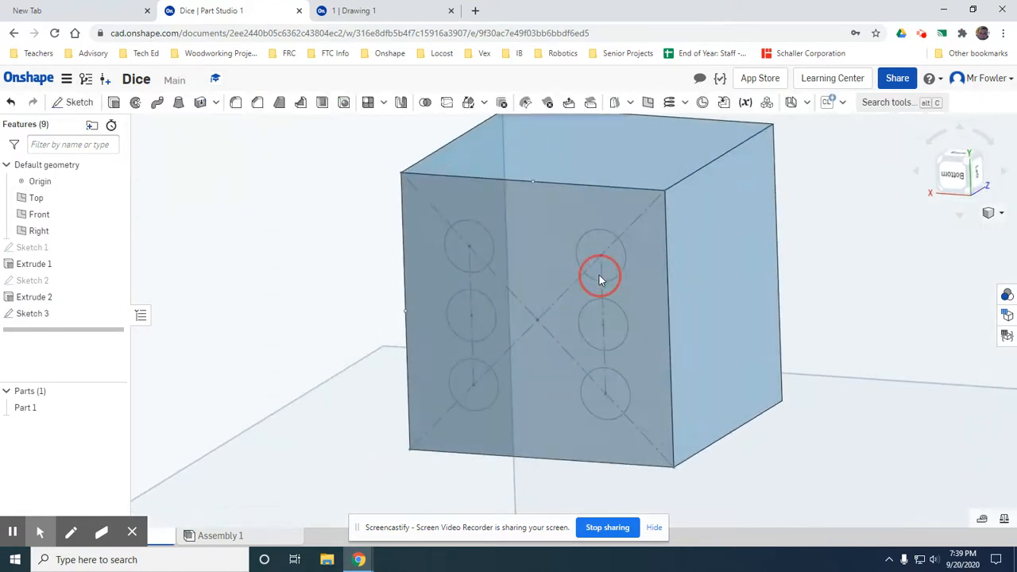
- Cut all six circles into the cube as shallow pips with a blind Extrude set to Remove
left_click(114, 102)
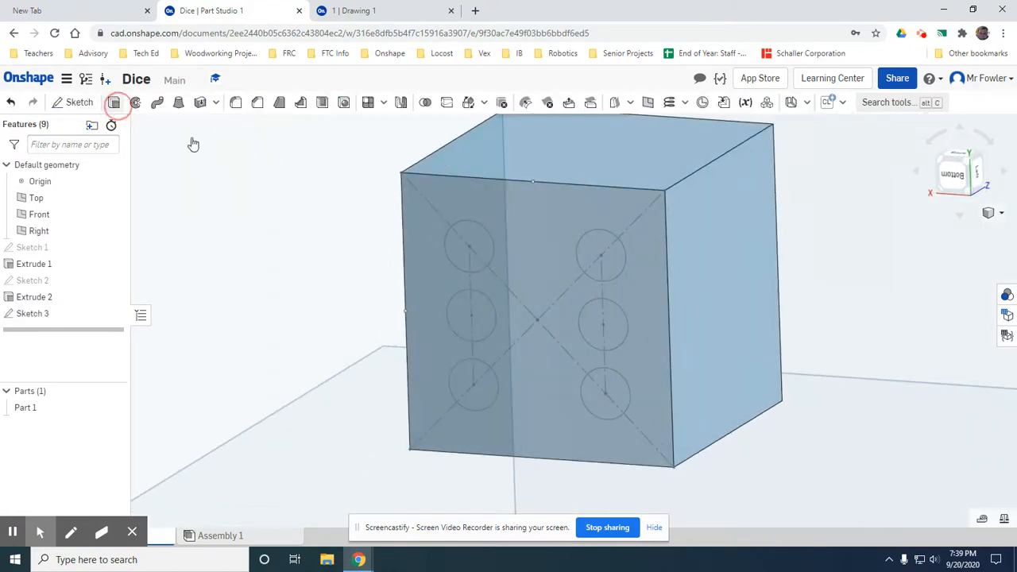
left_click(469, 240)
left_click(600, 253)
left_click(619, 323)
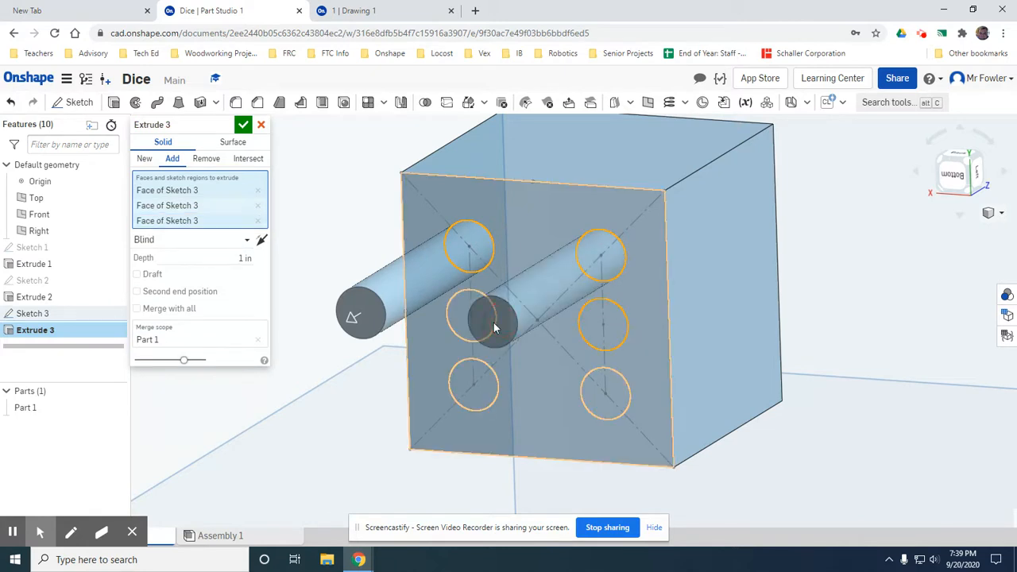
left_click(470, 322)
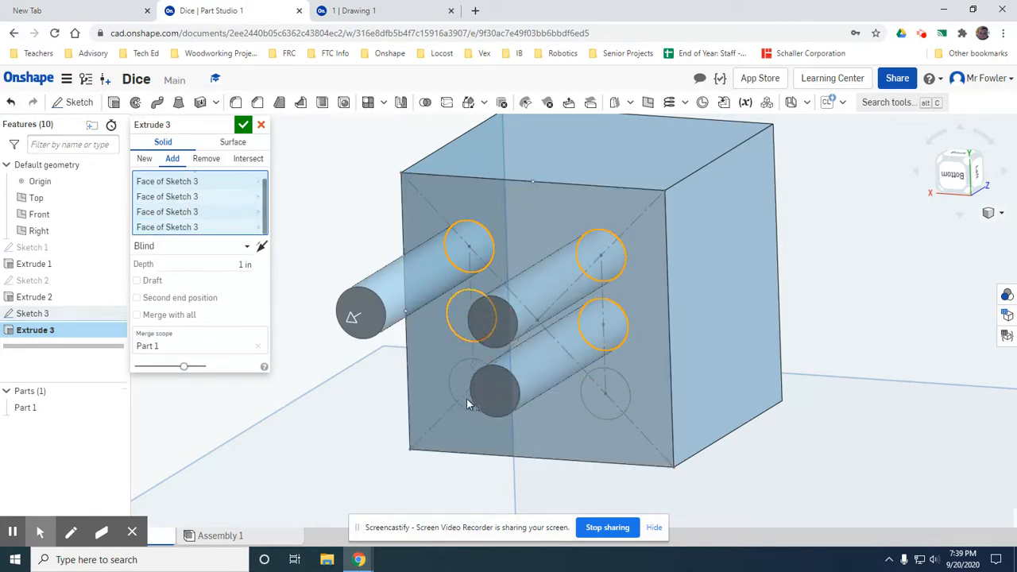
left_click(606, 389)
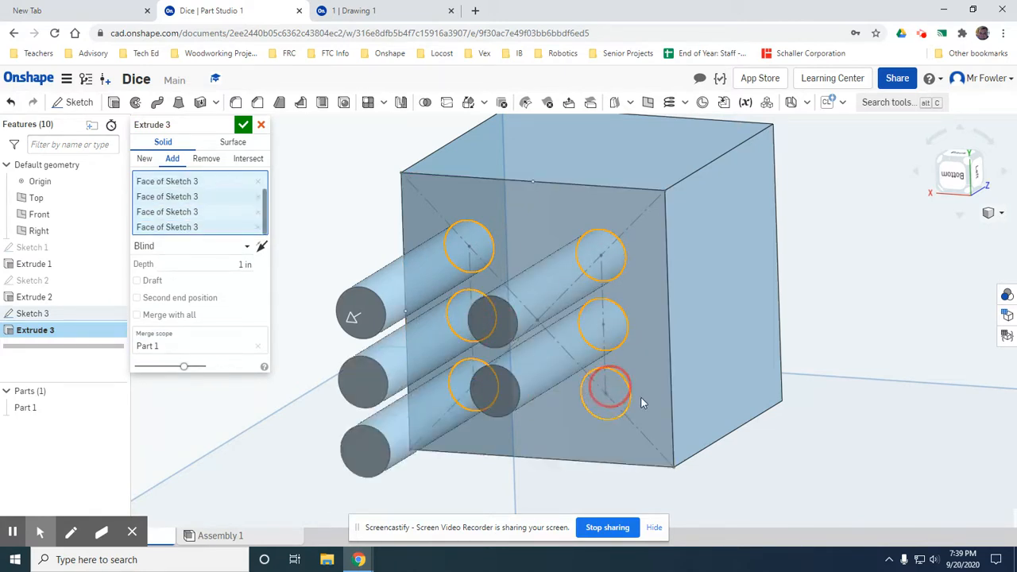
left_click(205, 159)
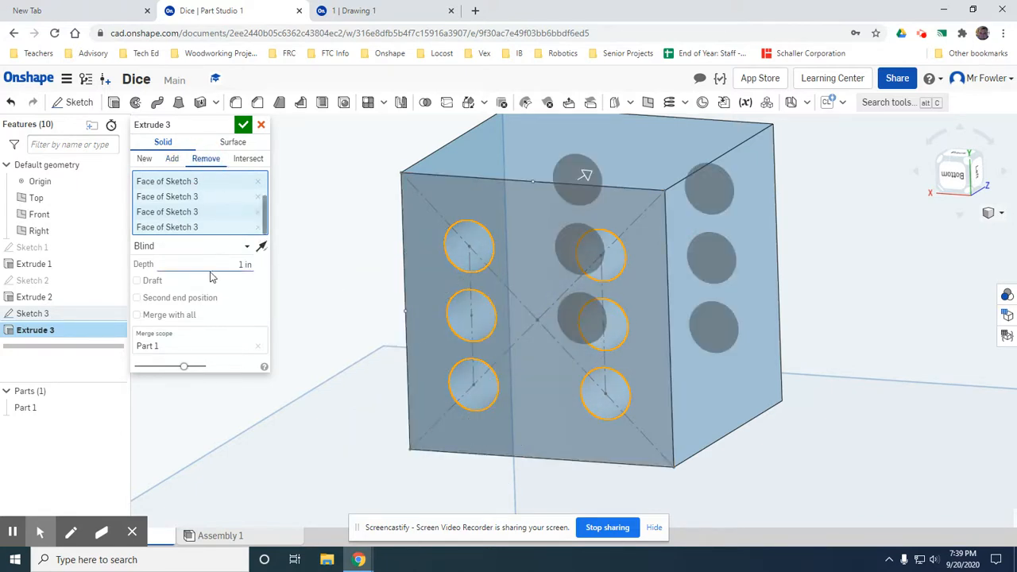
left_click(236, 263)
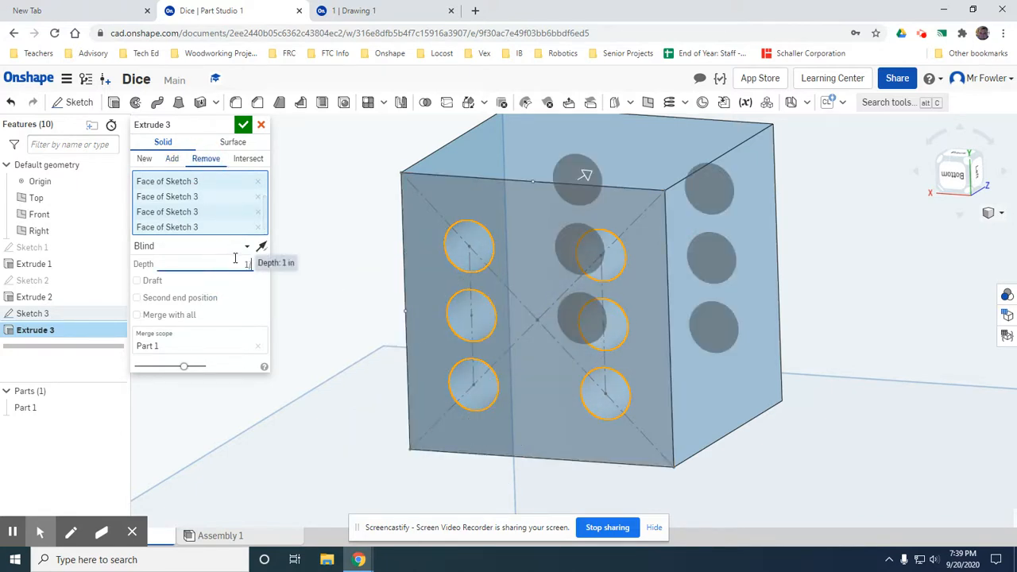
left_click(242, 125)
mouse_move(437, 316)
right_mouse_down()
mouse_move(572, 302)
mouse_move(436, 320)
mouse_move(450, 327)
right_mouse_up()
scroll(453, 328, "down", 3)
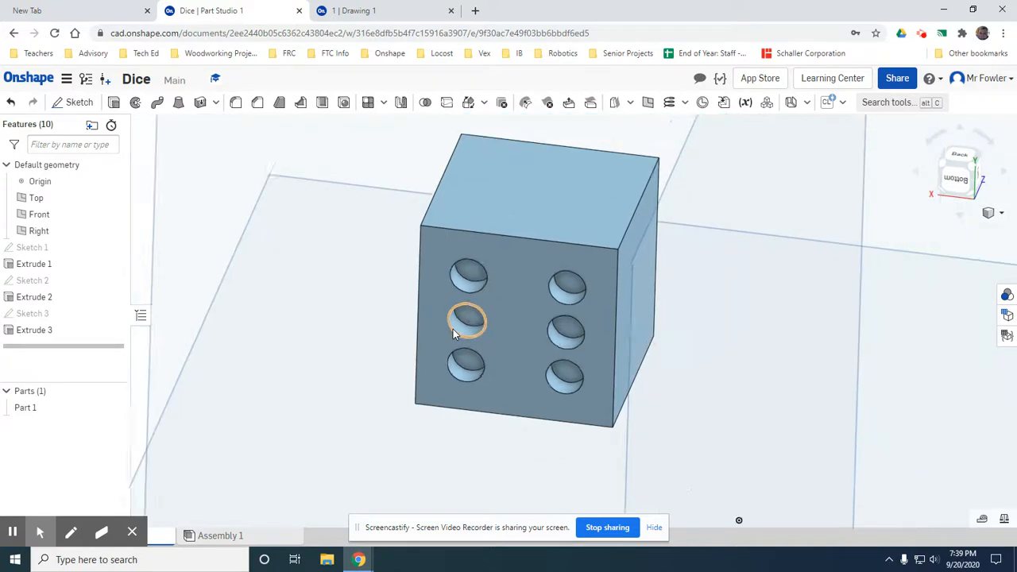
- Start a sketch on the cube's back face and draw a construction diagonal from upper-left to lower-right corner as two segments meeting at the centre
left_click(78, 102)
left_click(538, 215)
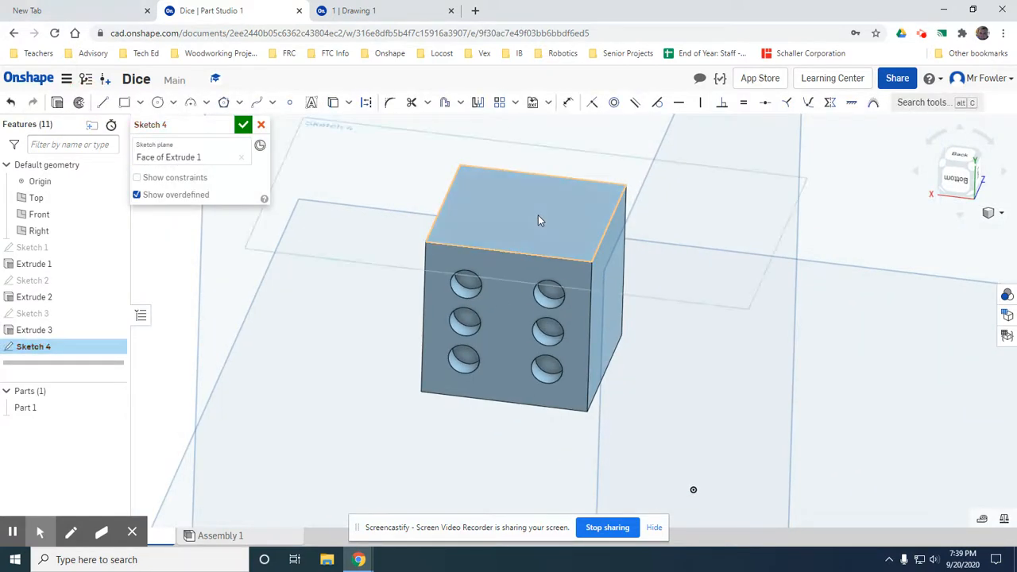
key("n")
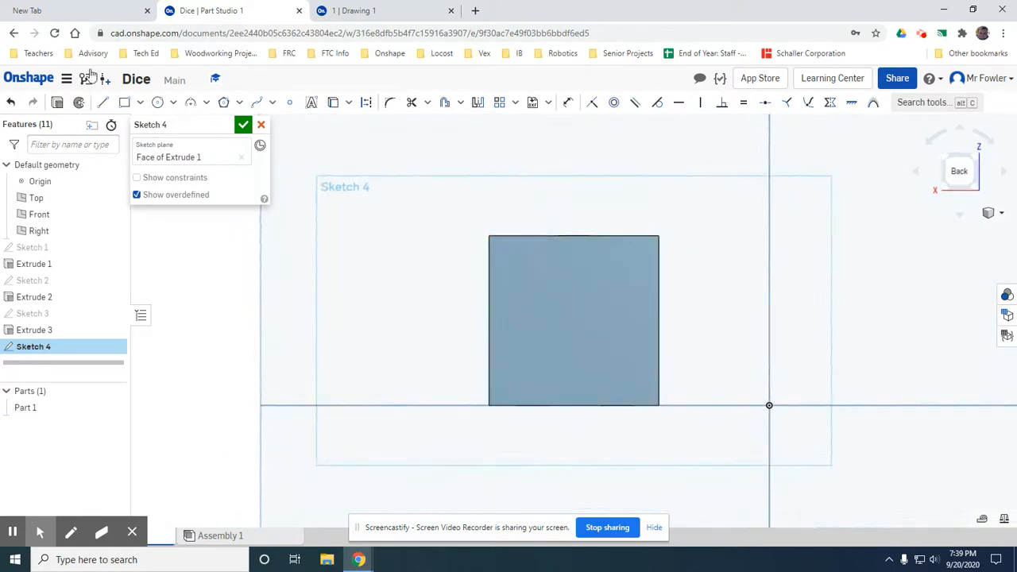
left_click(102, 102)
left_click(368, 106)
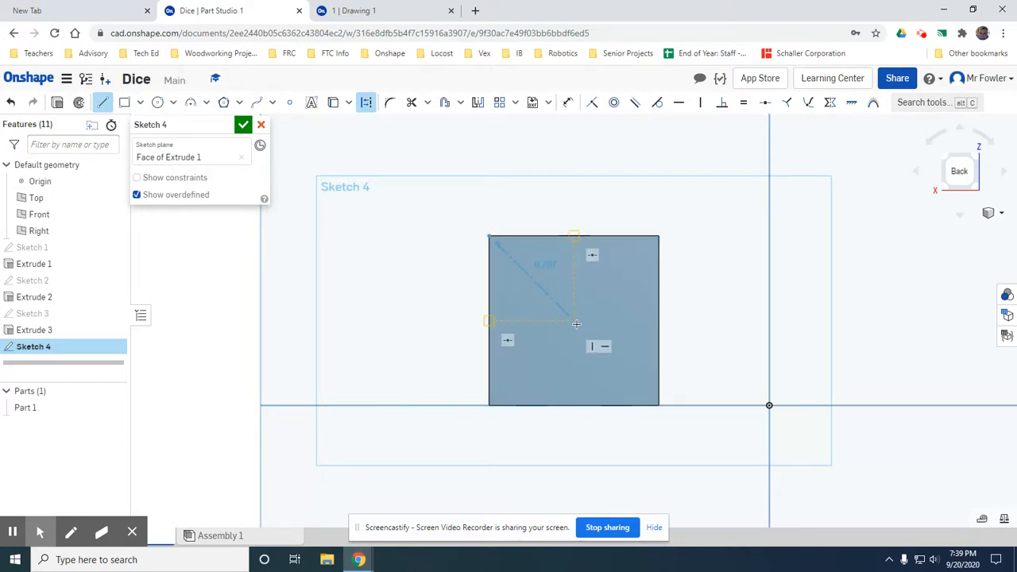
left_click(576, 322)
left_click(659, 405)
key("Escape")
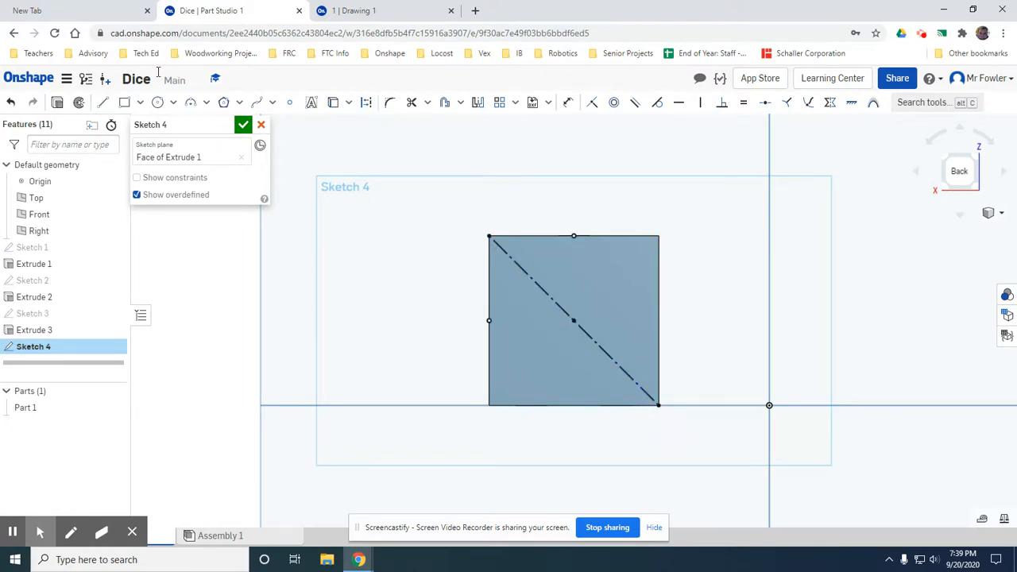
- Draw a 3/16 in diameter circle at the midpoint of each diagonal segment and finish the sketch
left_click(158, 102)
left_click(543, 263)
type("3/16")
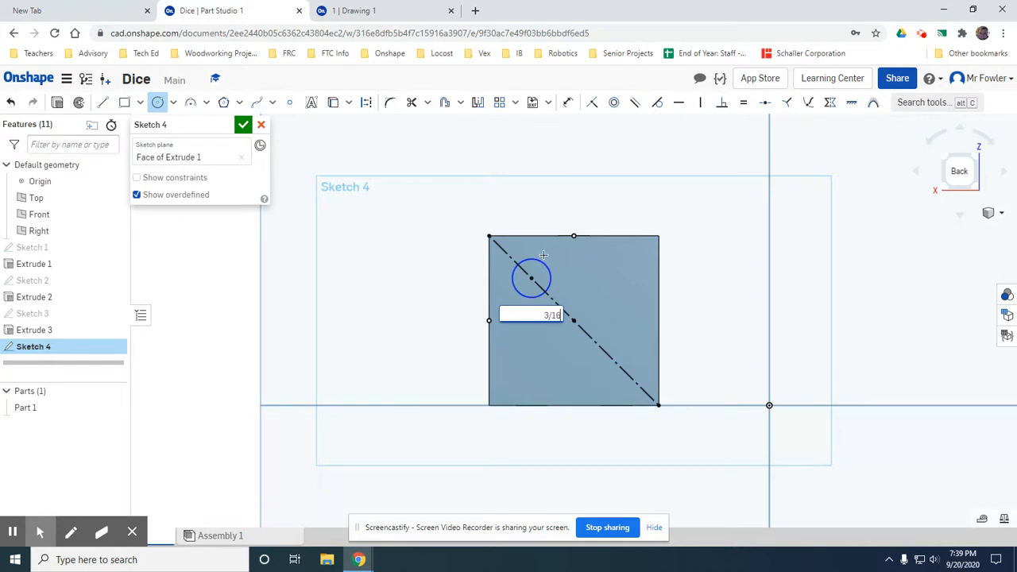
key("Return")
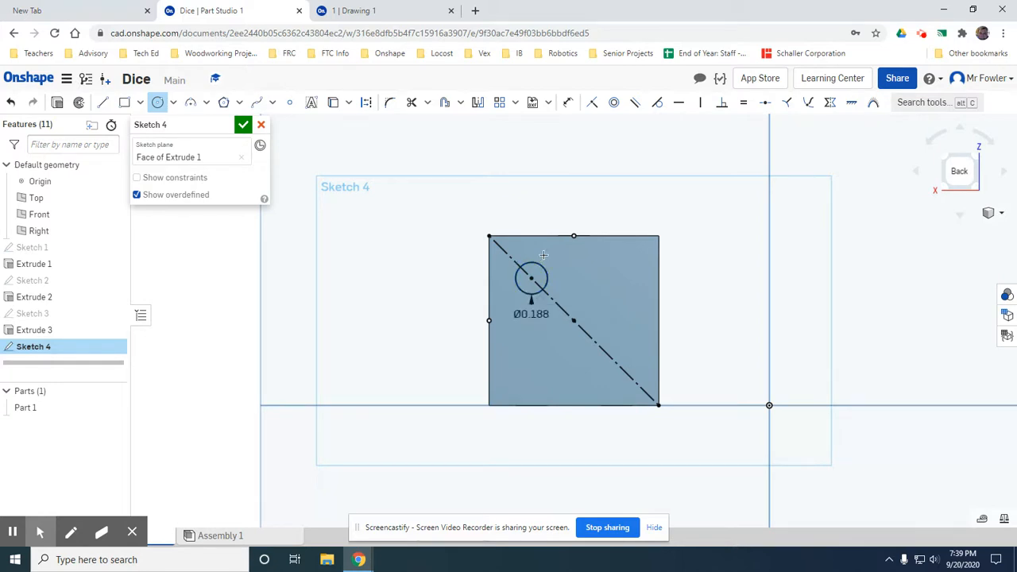
left_click(616, 363)
left_click(619, 342)
type("3/16")
key("Return")
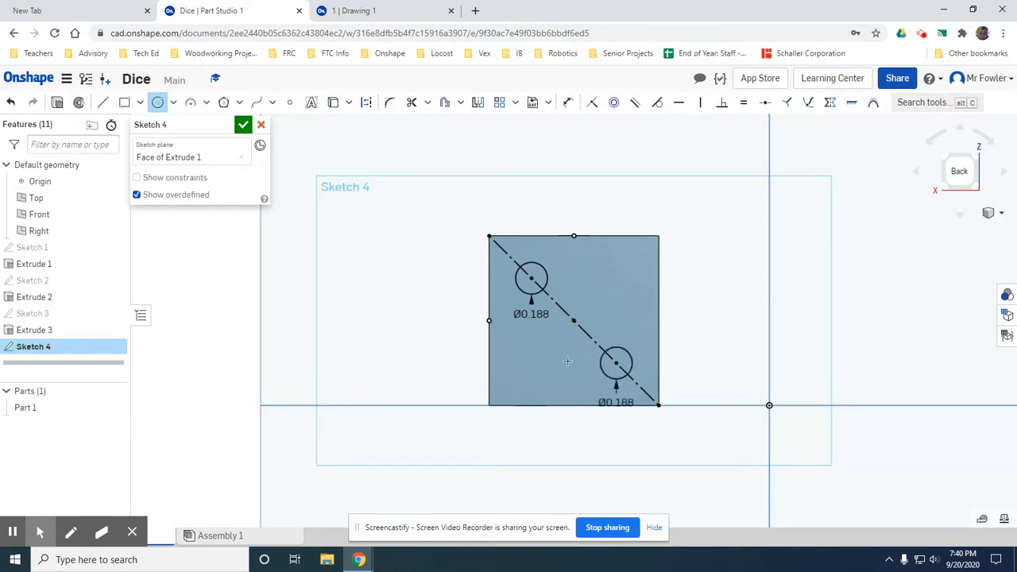
left_click(243, 125)
- Cut both circles into the back face with a blind Extrude set to Remove at 1/8 in depth
right_click_drag(740, 282, 395, 189)
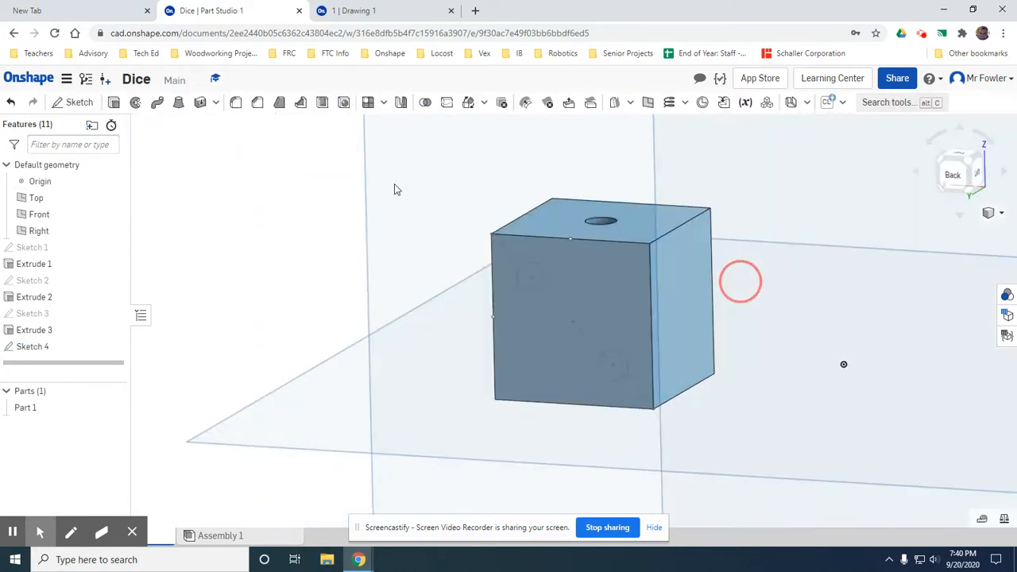
left_click(113, 103)
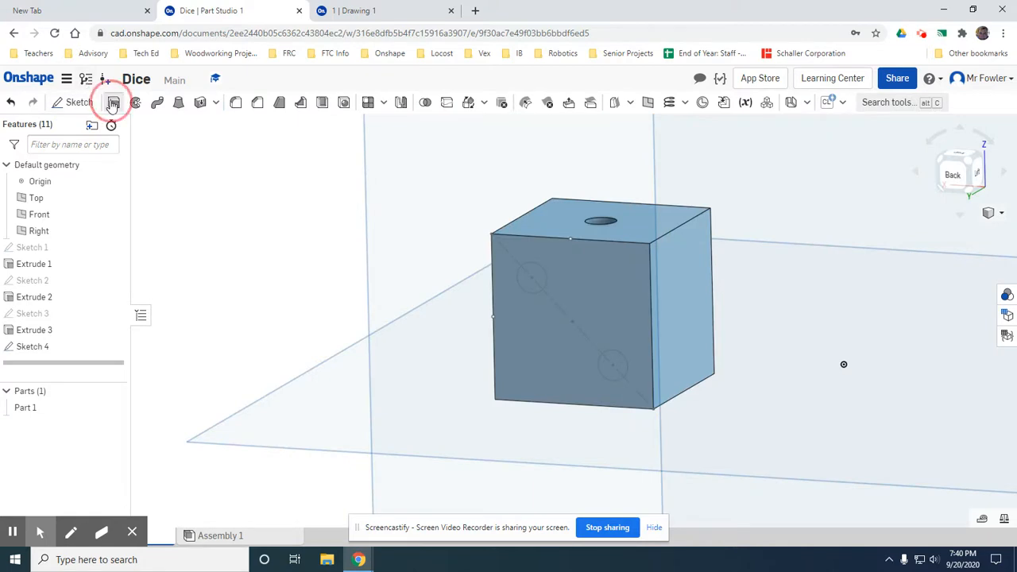
left_click(537, 282)
left_click(622, 367)
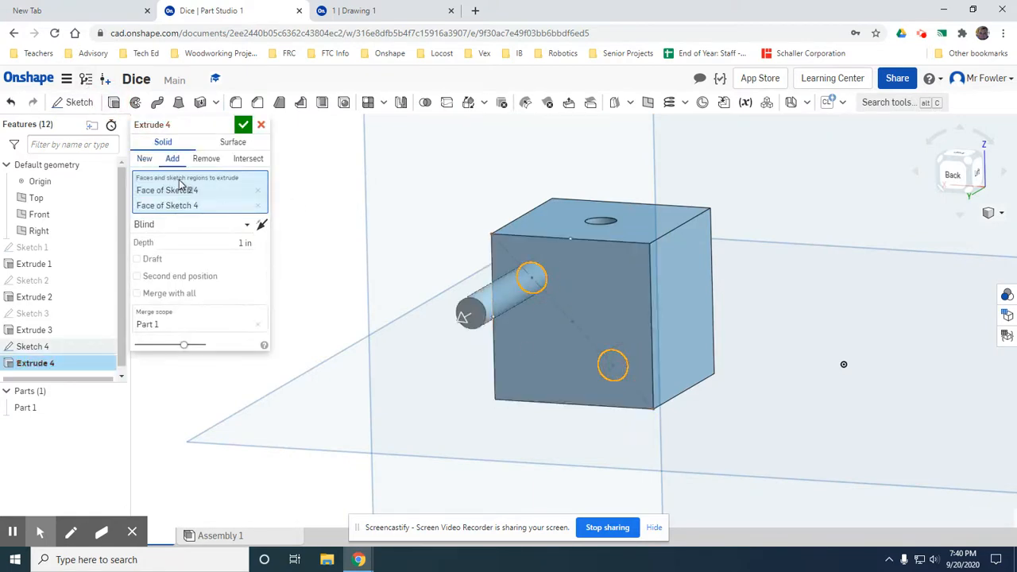
left_click(206, 158)
left_click(235, 236)
type("1/8")
key("Return")
left_click(243, 124)
- Start a sketch on the blank front face and draw an upper-left to lower-right construction diagonal as two segments meeting at the centre
right_click_drag(809, 384, 651, 408)
left_click(62, 101)
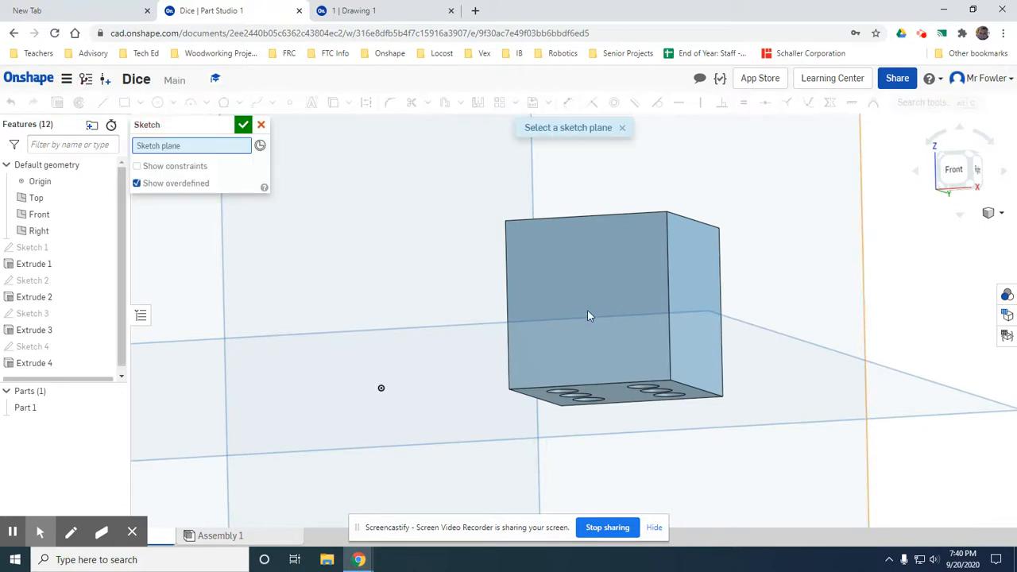
left_click(590, 275)
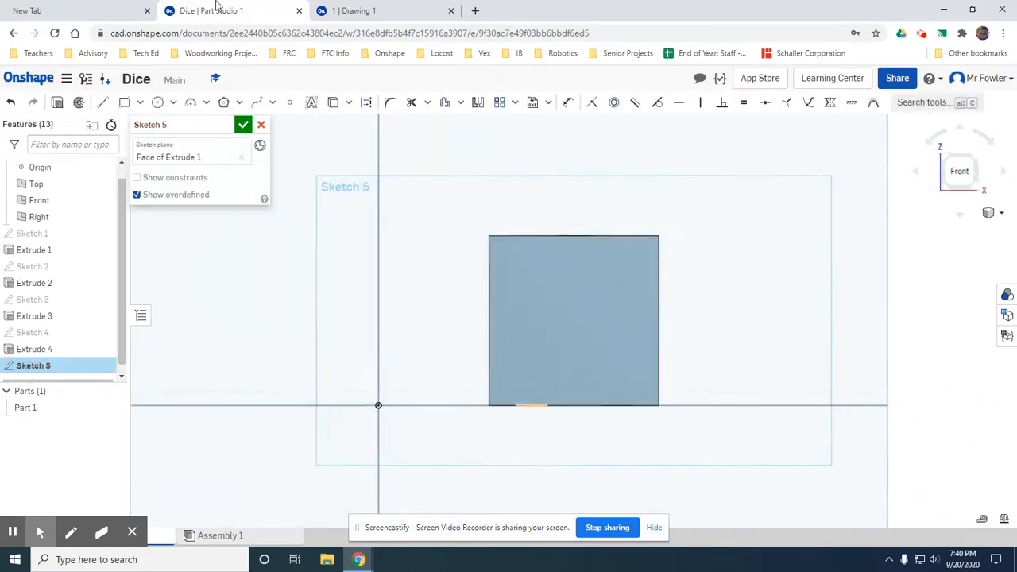
left_click(102, 102)
left_click(366, 102)
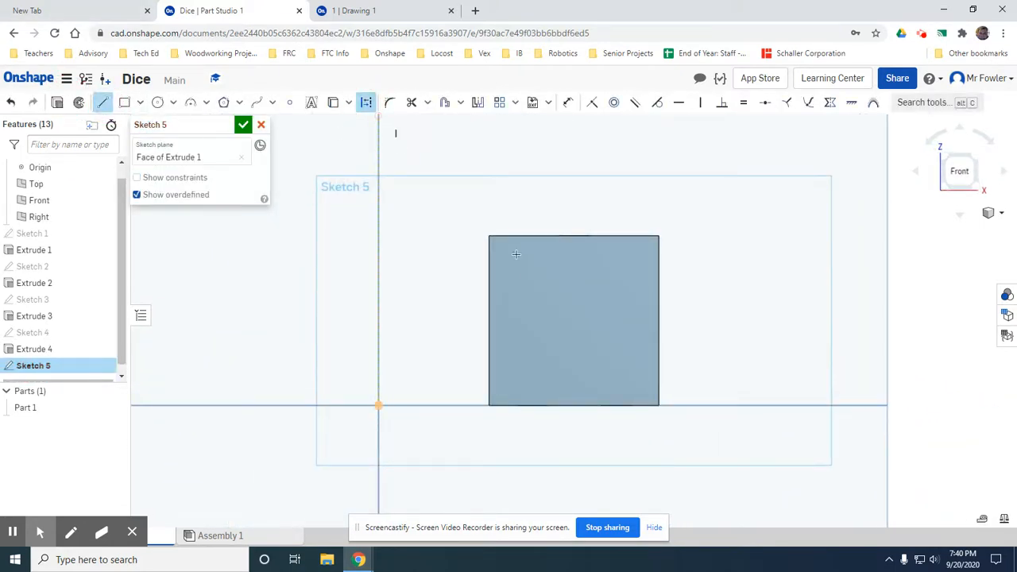
left_click(489, 236)
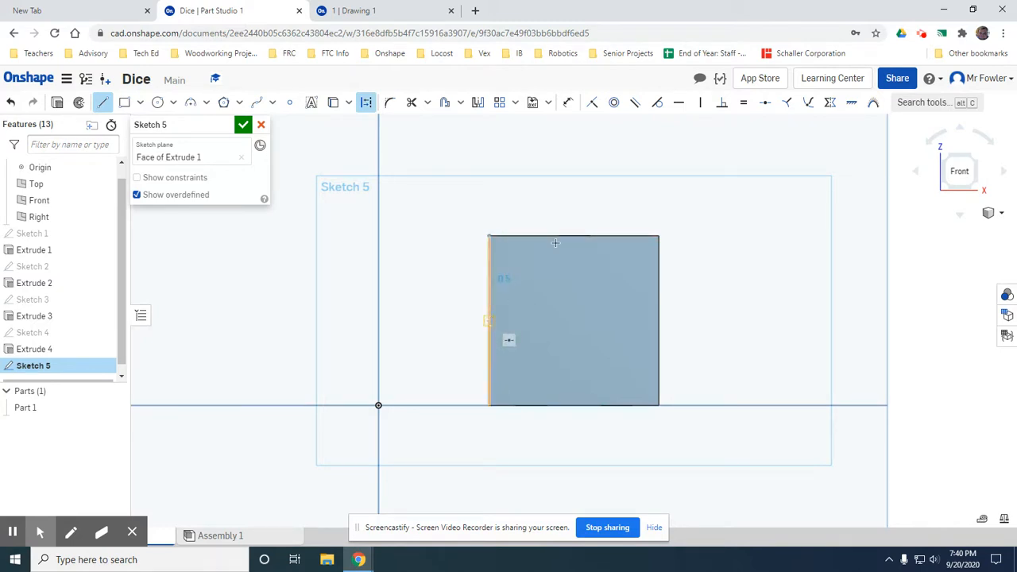
left_click(575, 320)
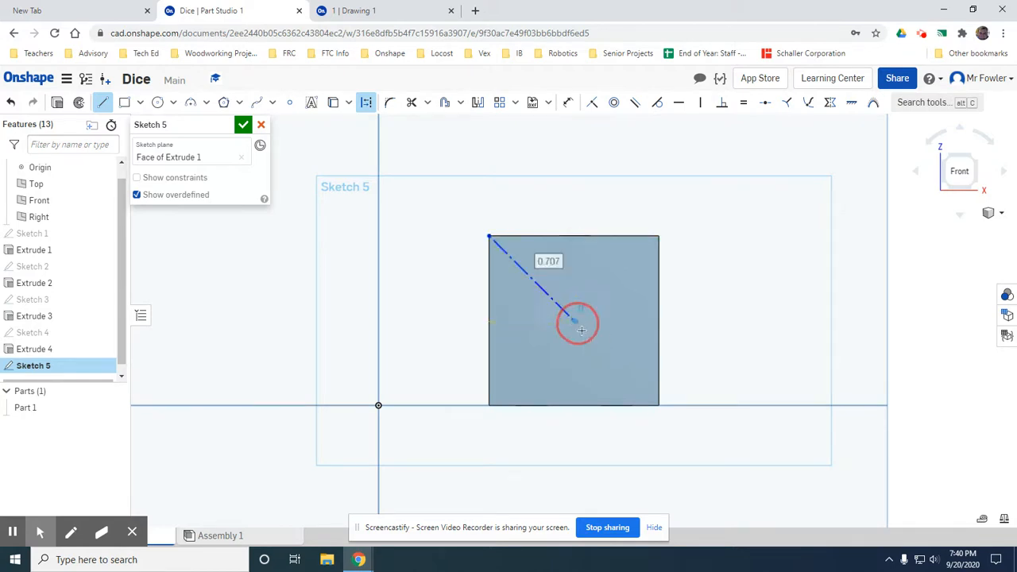
left_click(657, 405)
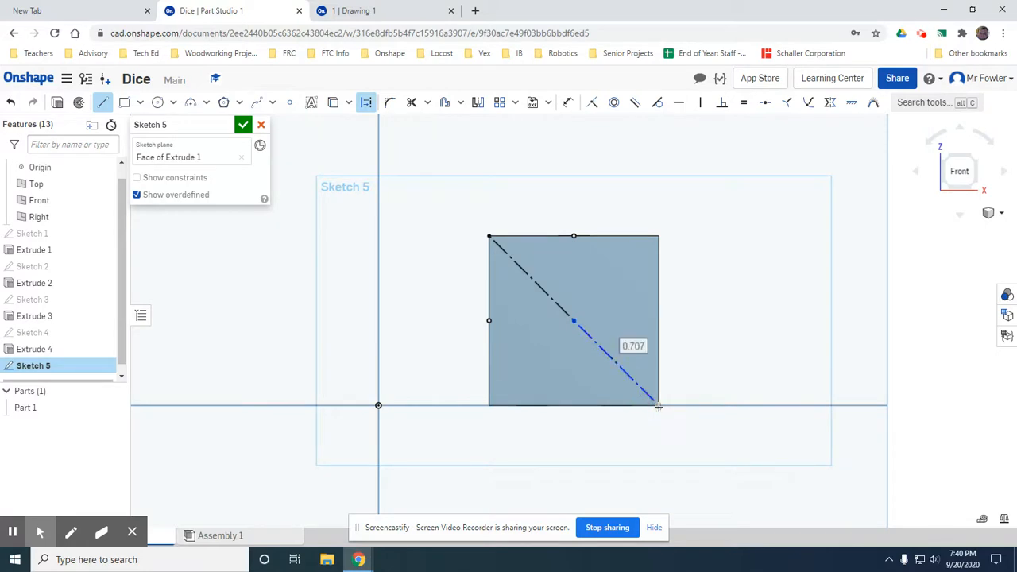
key("Escape")
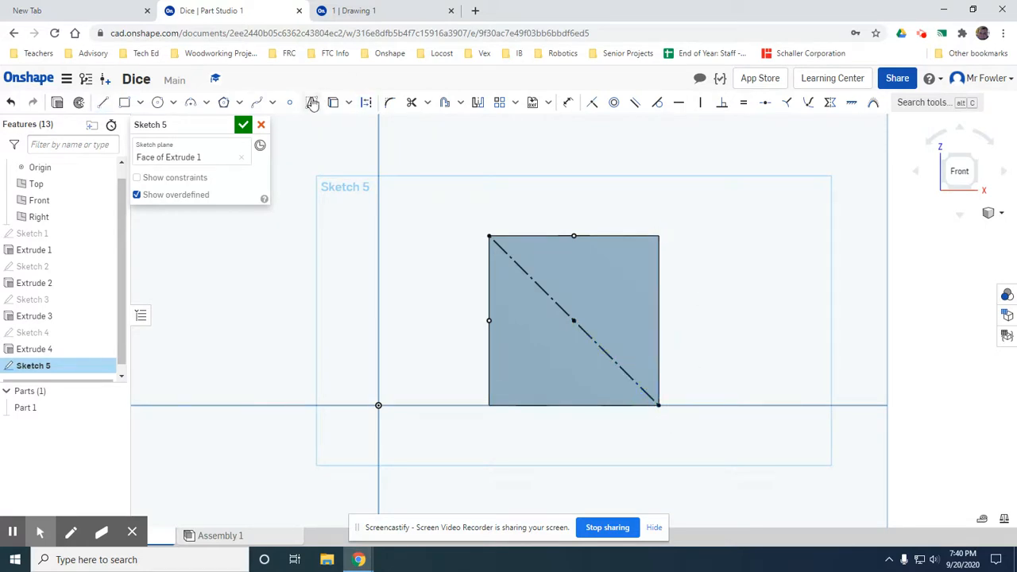
- Draw the second construction diagonal from the upper-right to the lower-left corner as two segments meeting at the face centre
left_click(102, 102)
left_click(365, 102)
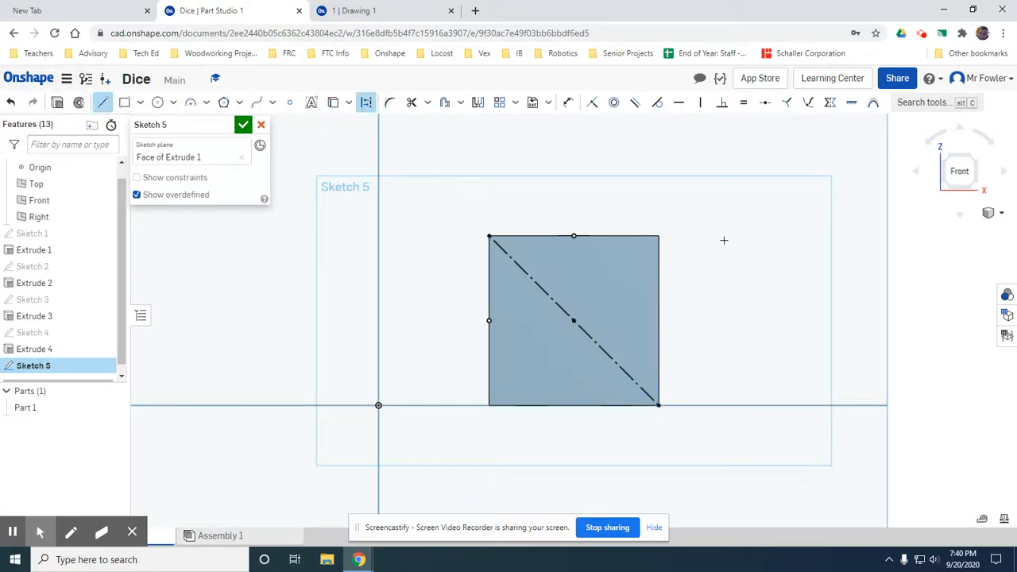
left_click(658, 236)
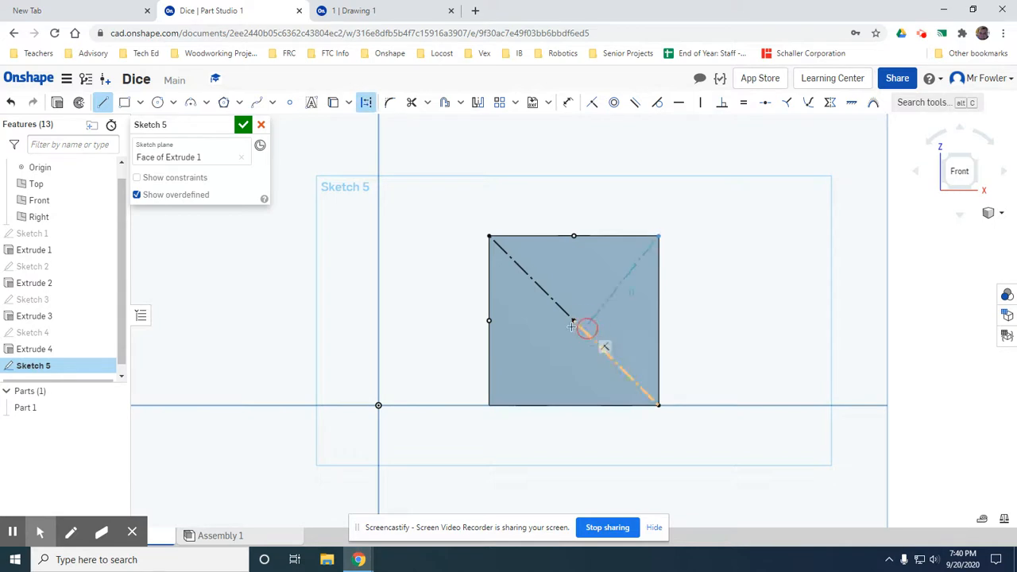
left_click(574, 320)
left_click(574, 320)
left_click(573, 320)
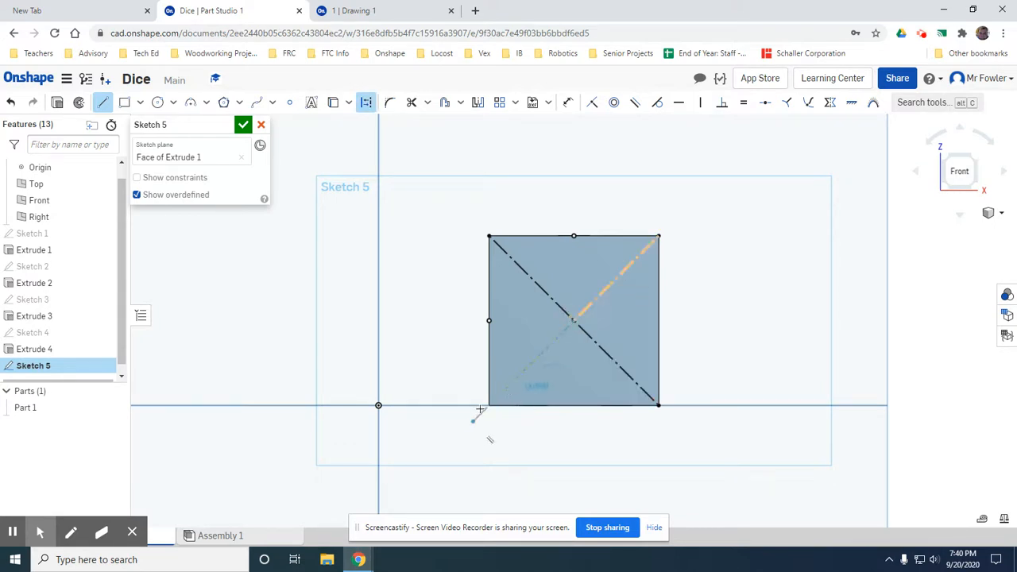
left_click(488, 404)
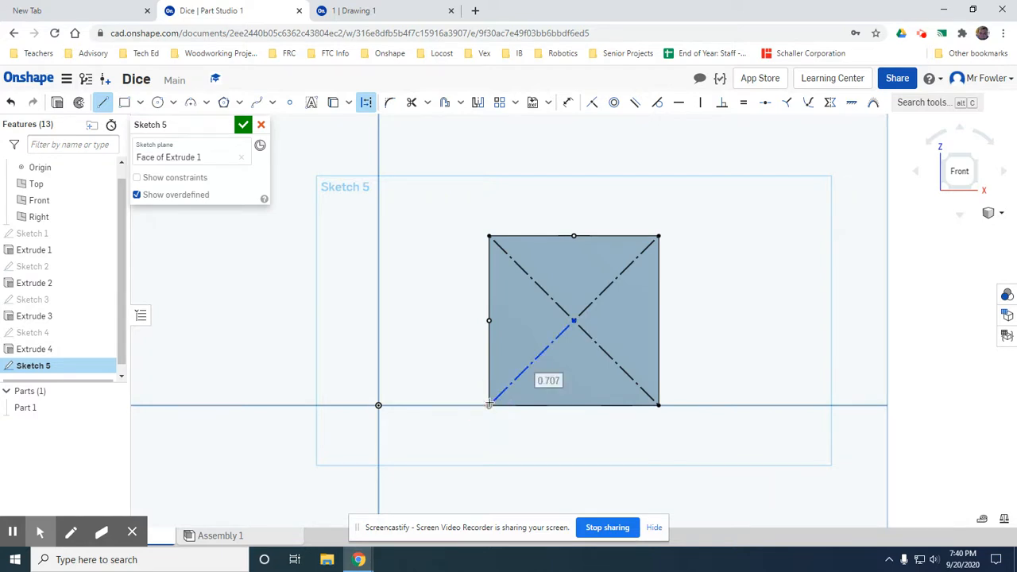
- Draw a 3/16 in diameter circle at the midpoint of the upper-left diagonal segment
left_click(157, 103)
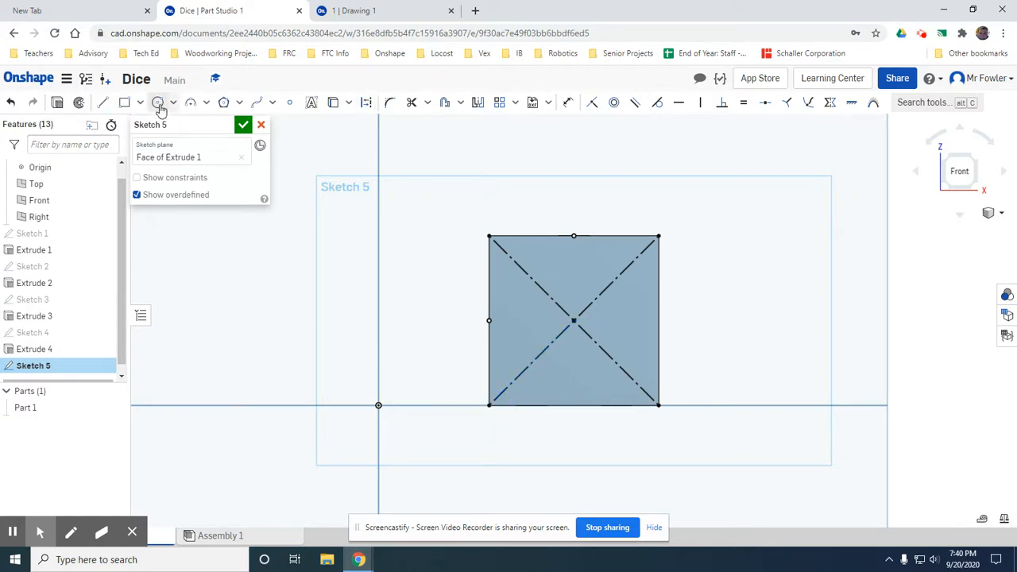
left_click(530, 278)
left_click(543, 261)
type("3/16")
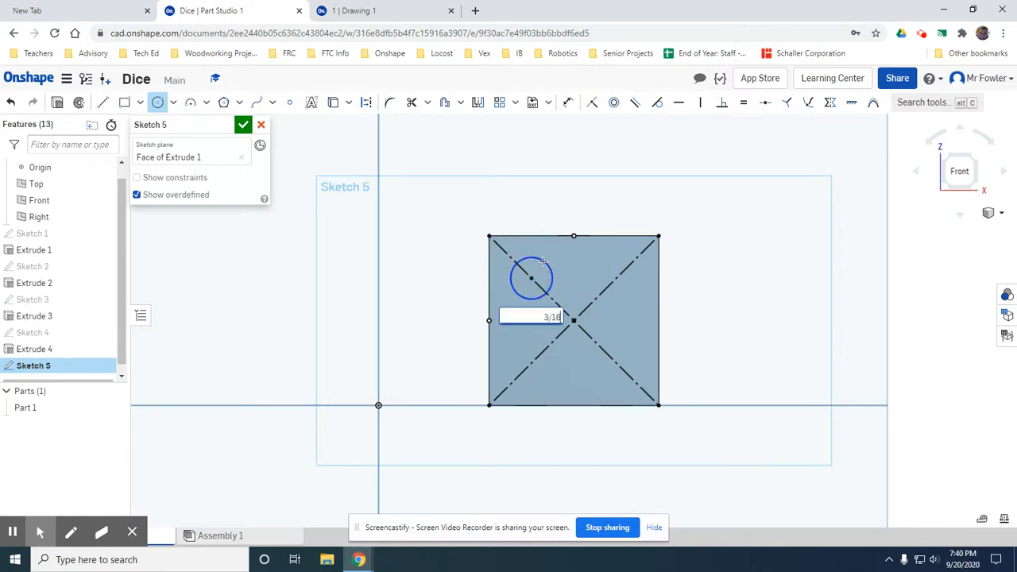
key("Return")
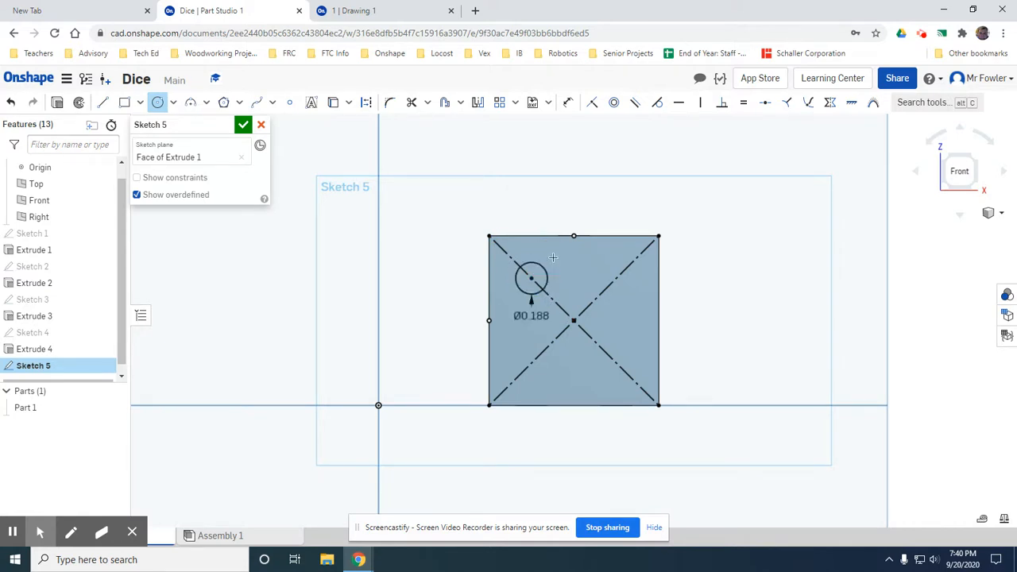
- Draw freehand circles at the upper-right, lower-right and lower-left segment midpoints and face centre, about 0.28, 0.176, 0.245 and 0.321 in diameter respectively
left_click(615, 277)
left_click(633, 262)
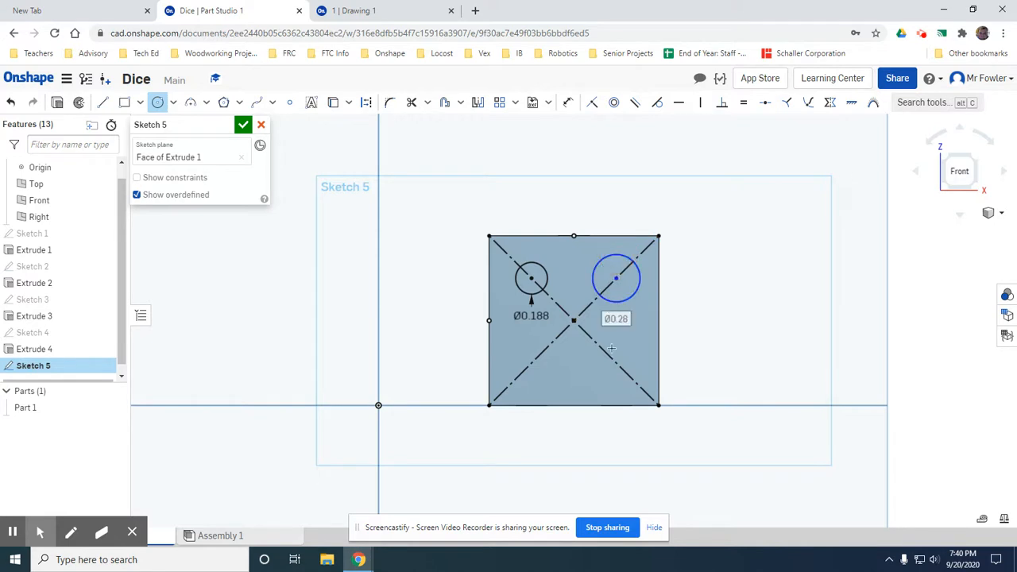
left_click(616, 363)
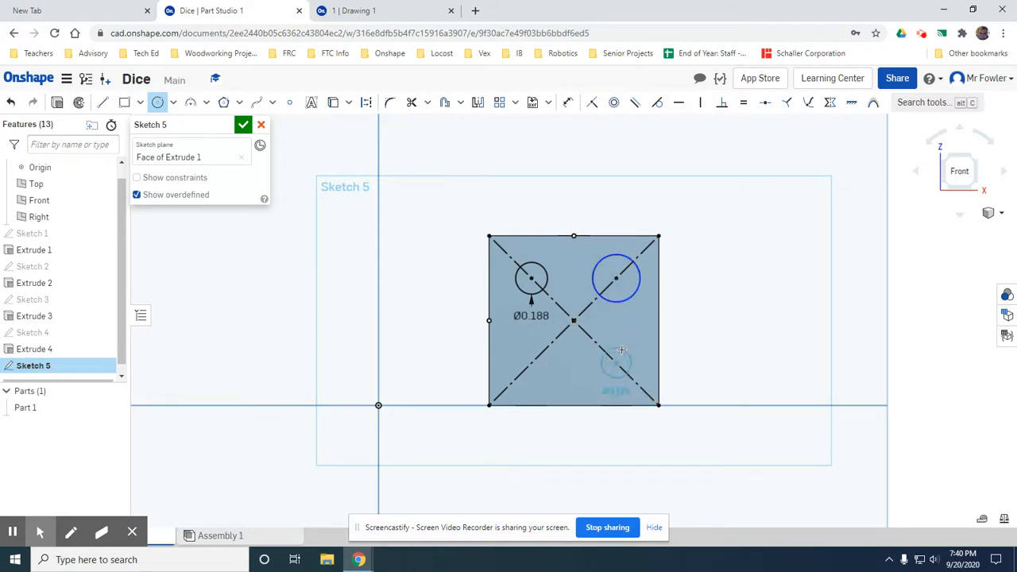
left_click(624, 350)
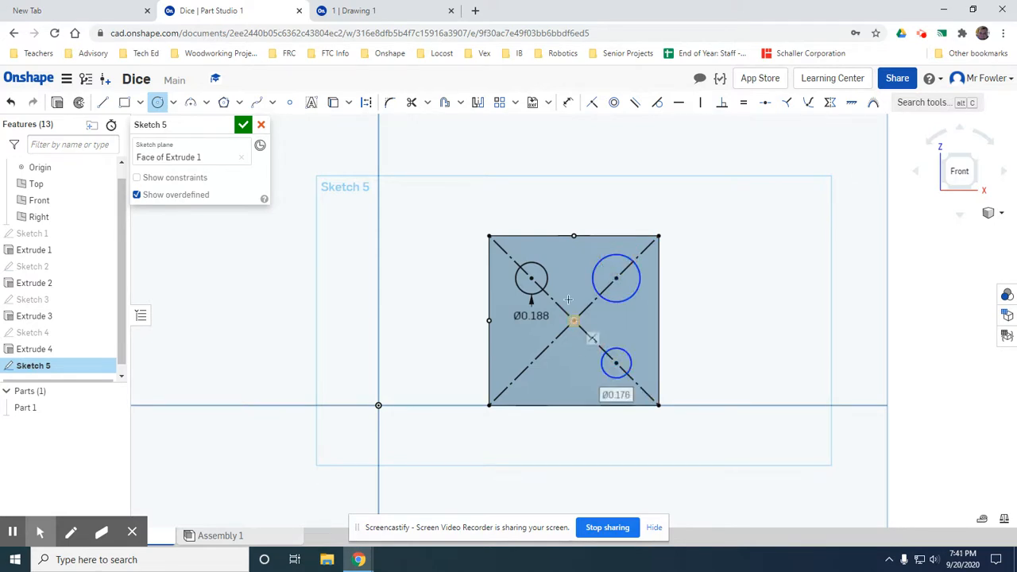
left_click(573, 320)
left_click(568, 293)
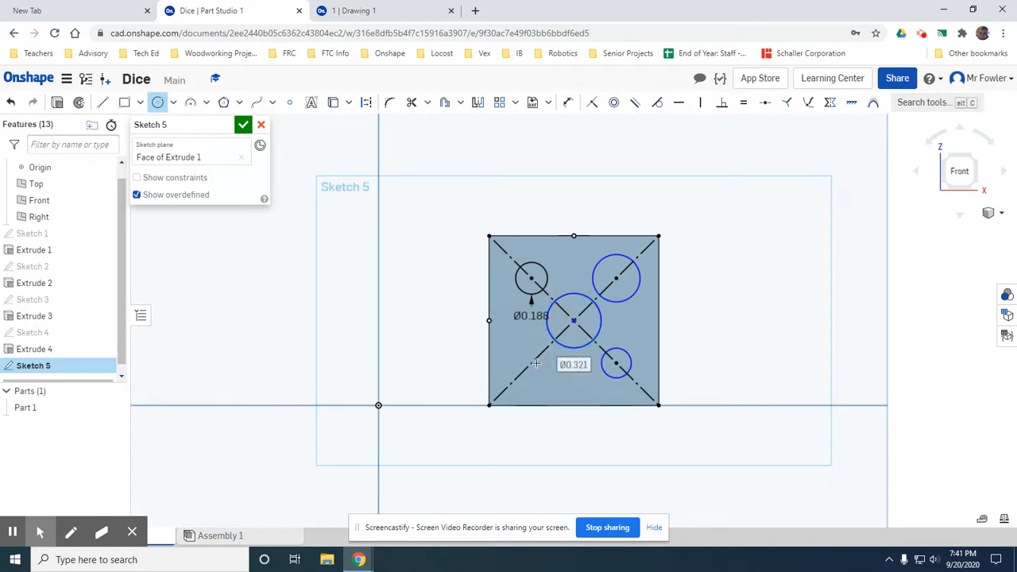
left_click(531, 363)
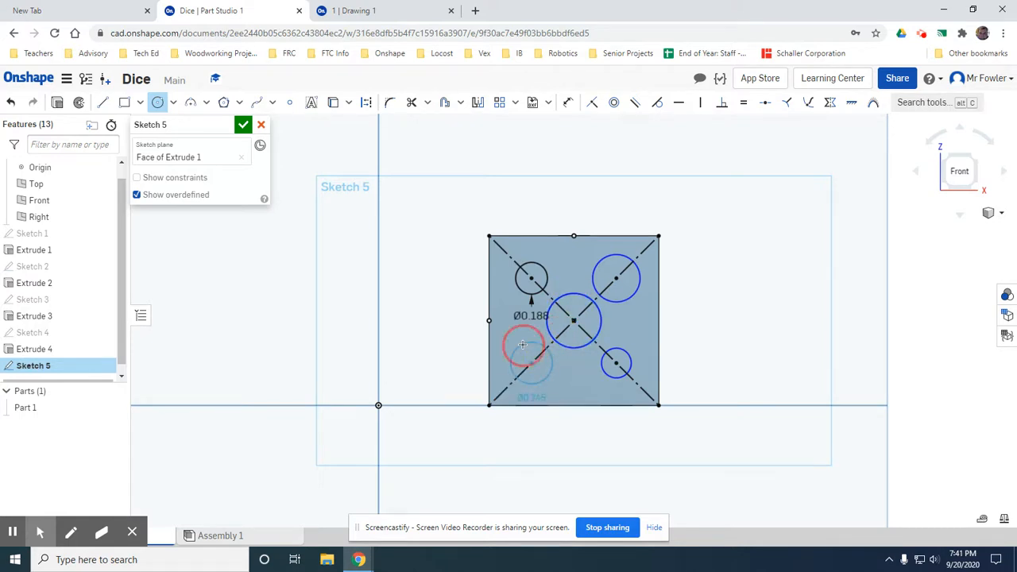
left_click(517, 347)
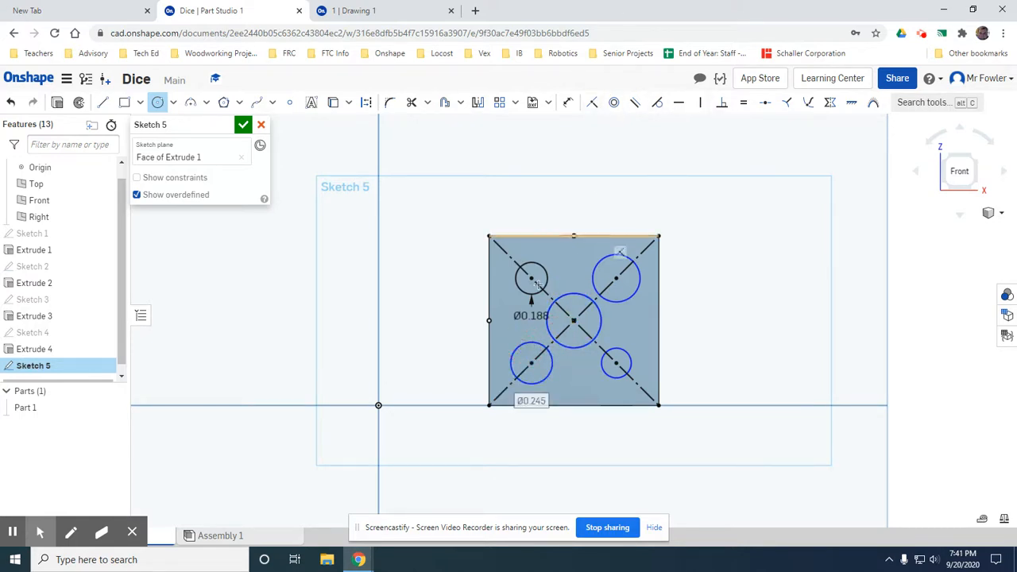
key("Escape")
- Make the other four pip circles on the front face equal to the 3/16 in circle and finish the sketch
left_click(743, 104)
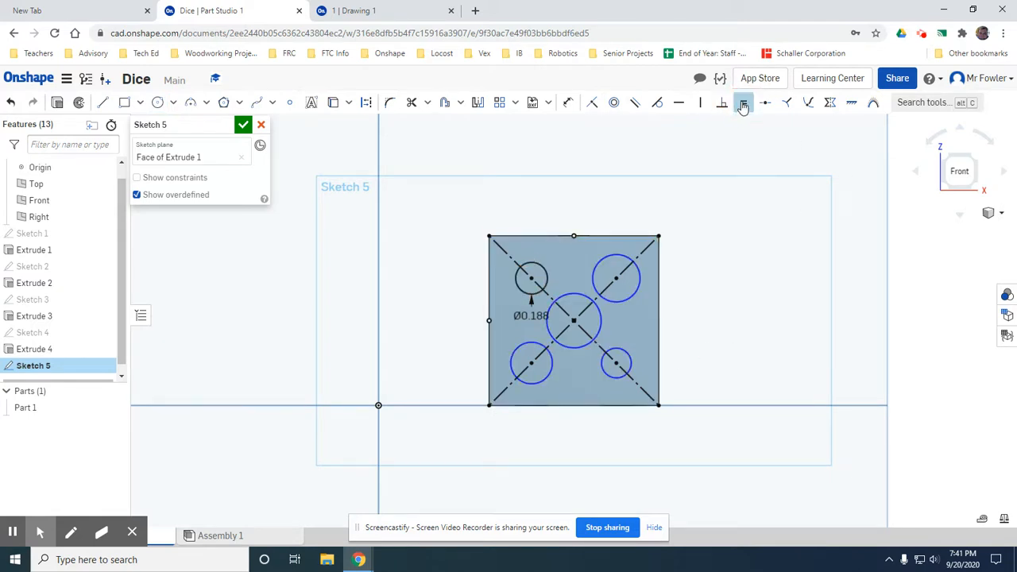
left_click(545, 270)
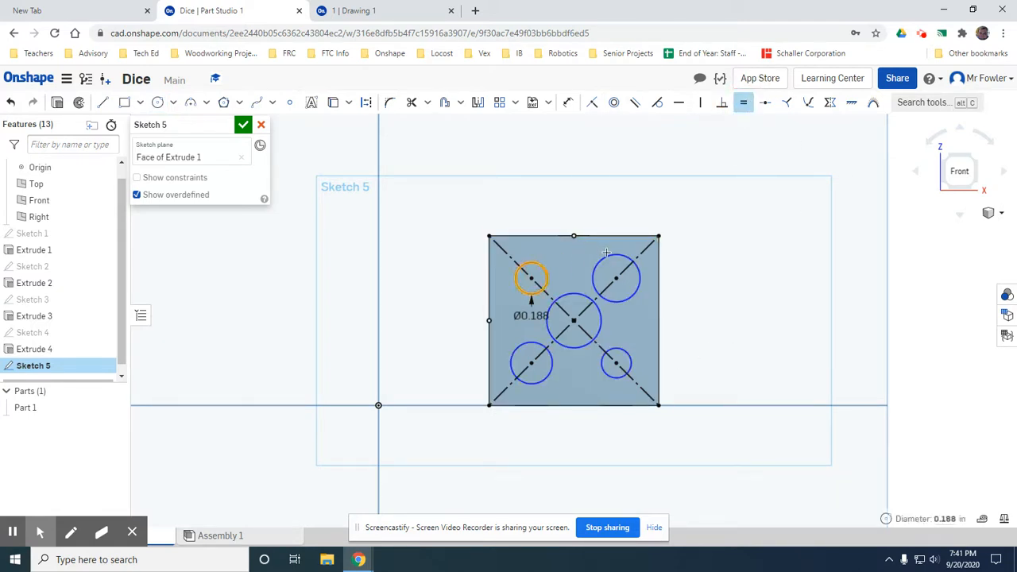
left_click(597, 270)
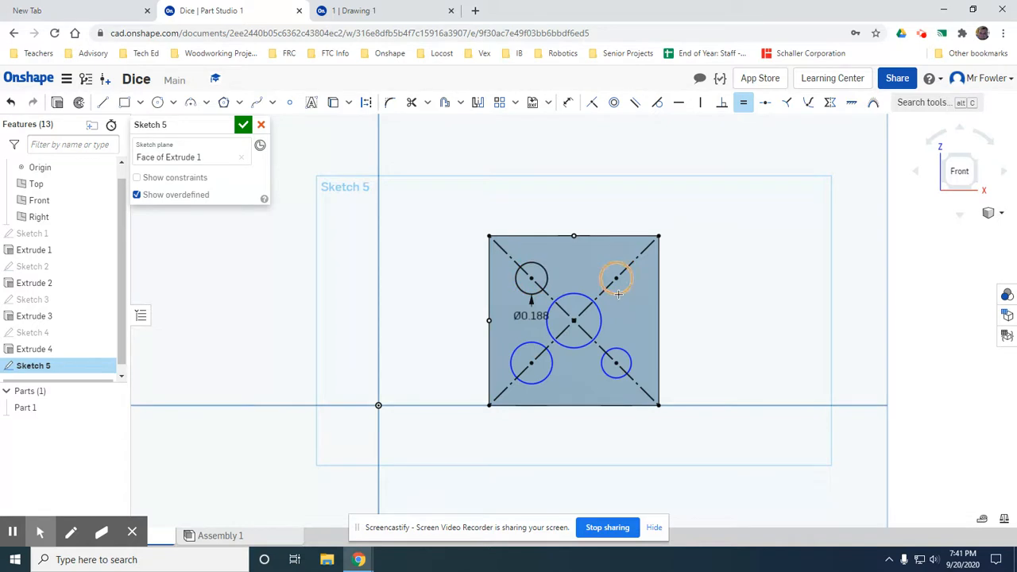
left_click(627, 361)
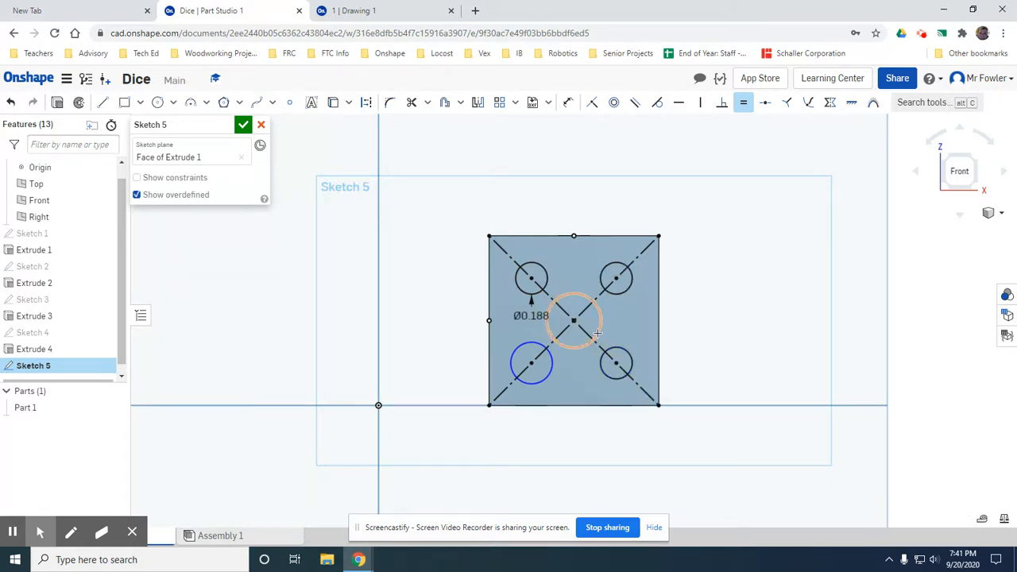
left_click(573, 347)
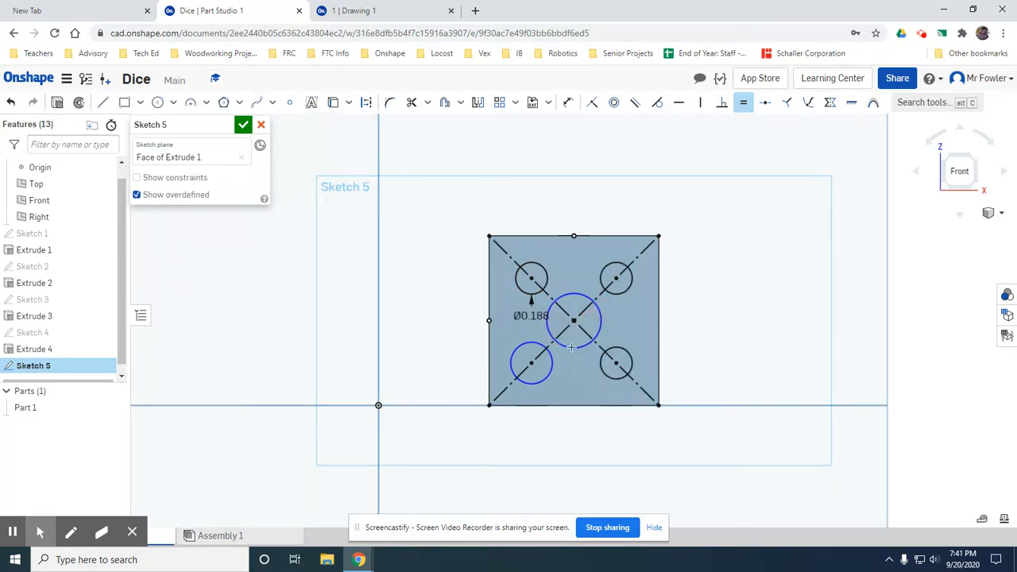
left_click(551, 365)
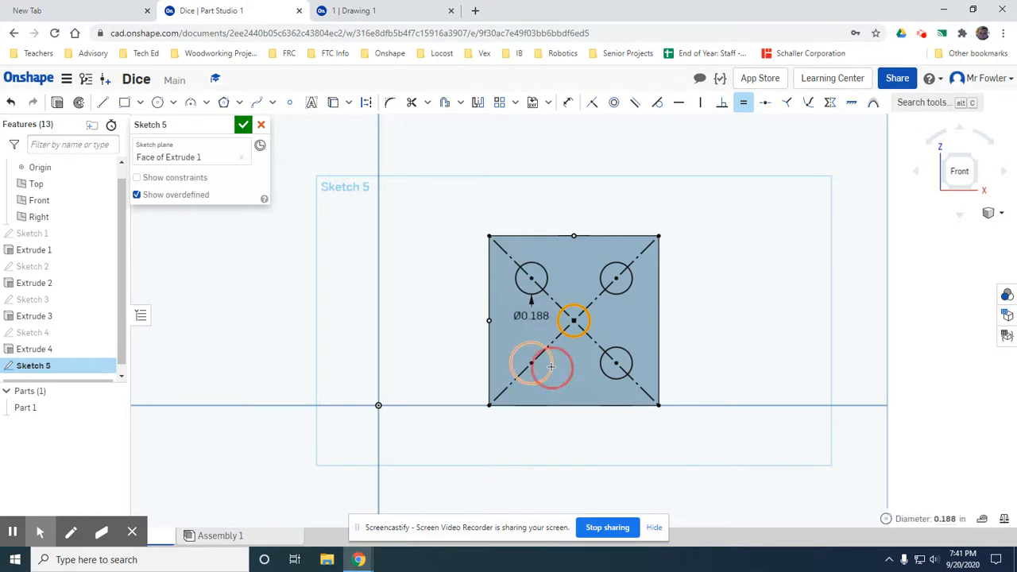
left_click(243, 125)
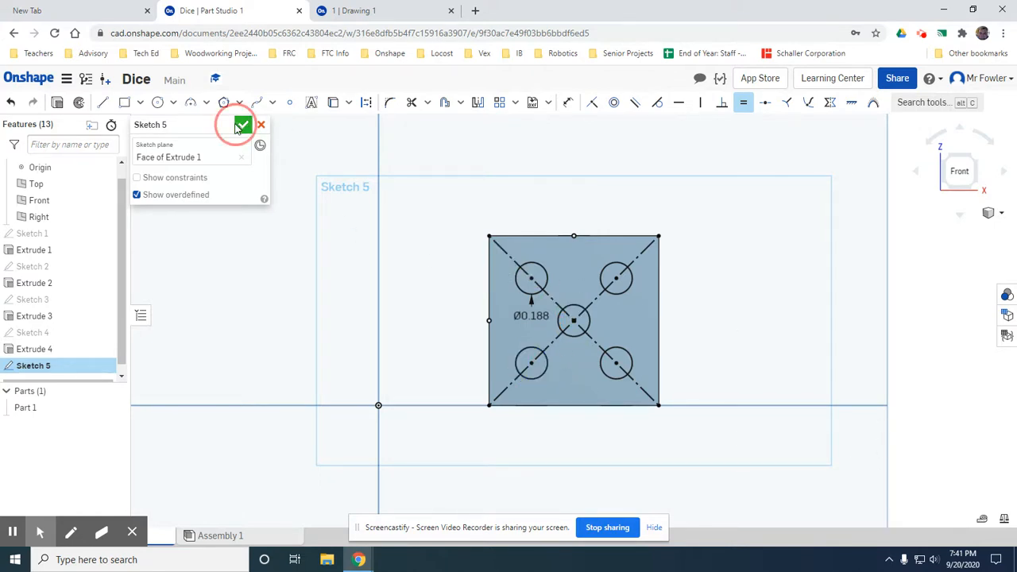
- Cut the five front-face pip circles 1/8 in deep into the cube with a blind Remove extrude
key("shift+7")
left_click(704, 236)
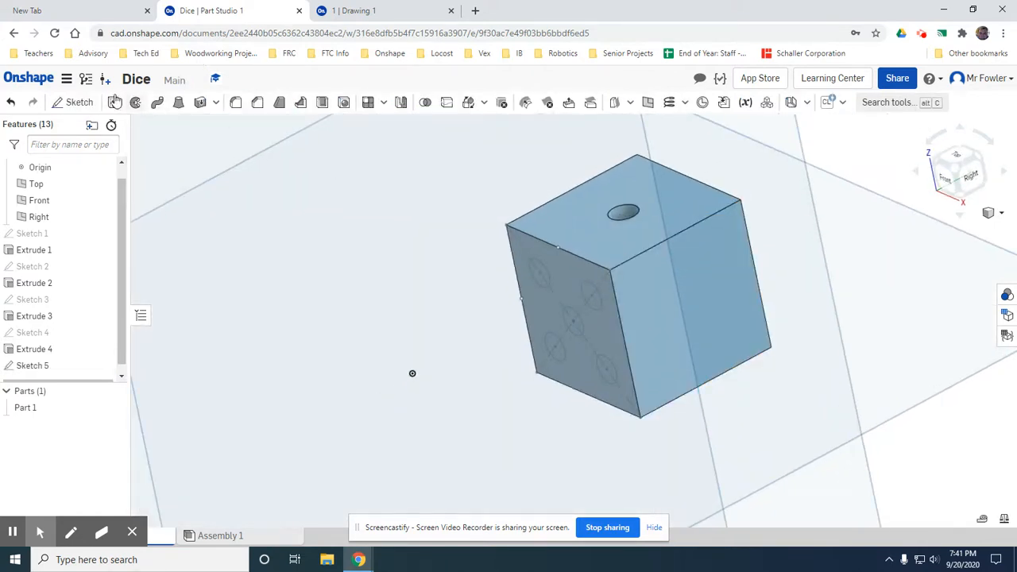
left_click(113, 102)
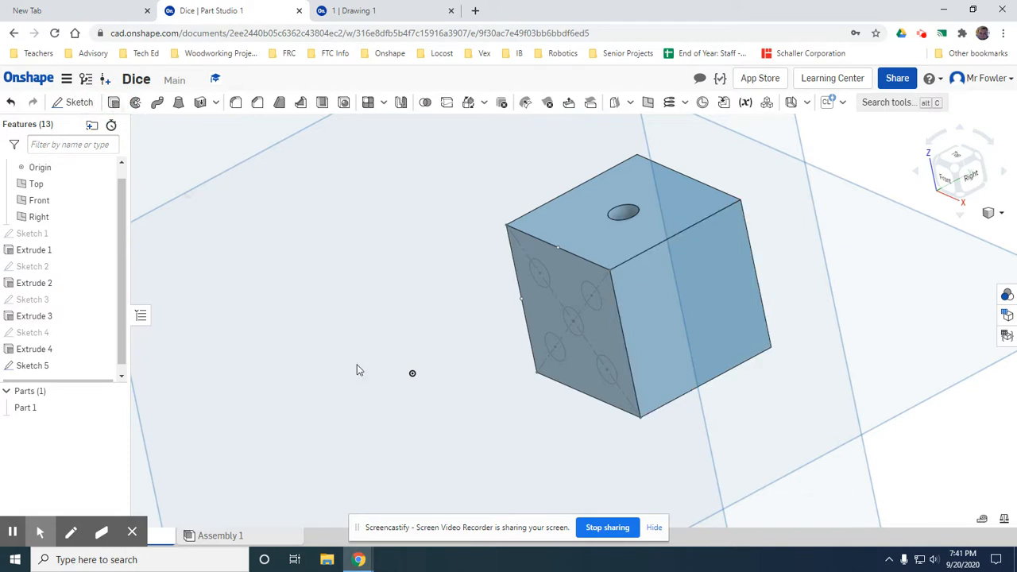
left_click(539, 274)
left_click(591, 310)
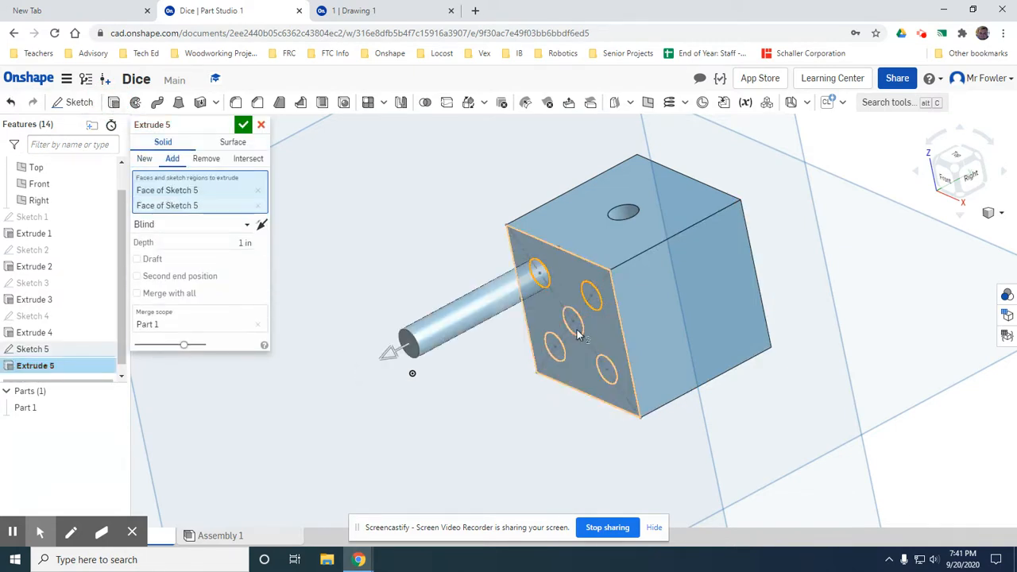
left_click(575, 327)
left_click(588, 363)
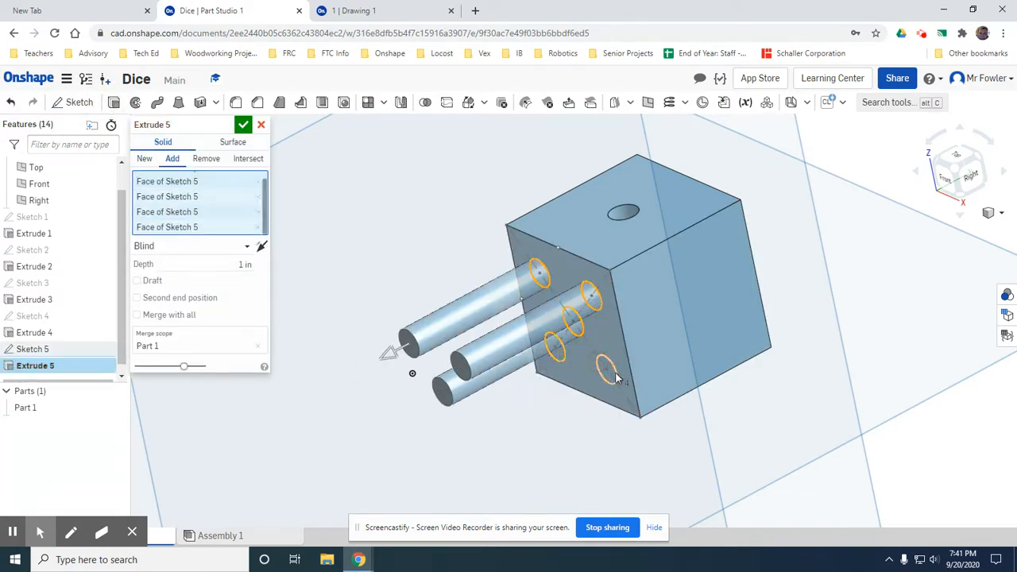
left_click(206, 159)
left_click(211, 262)
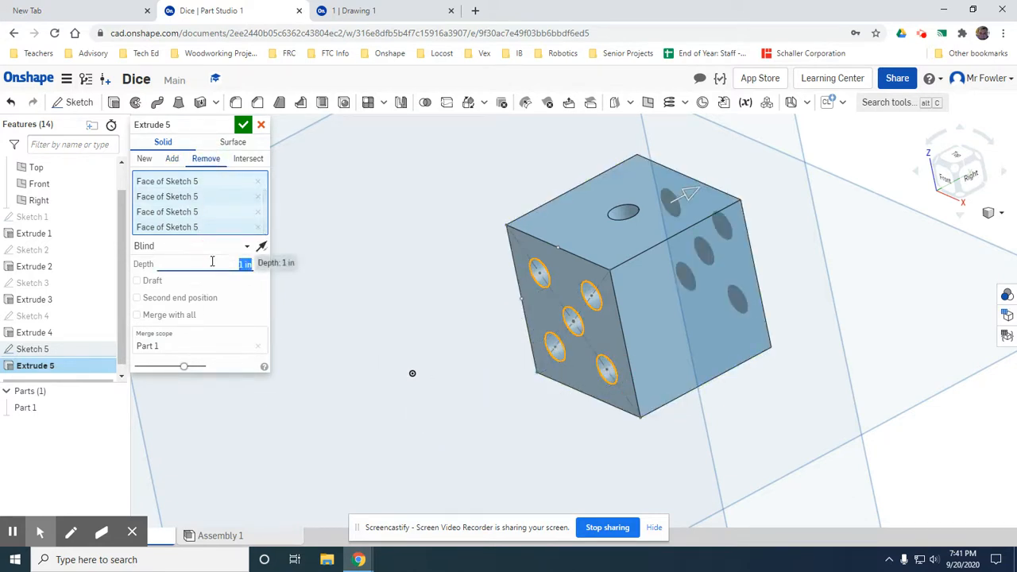
key("Return")
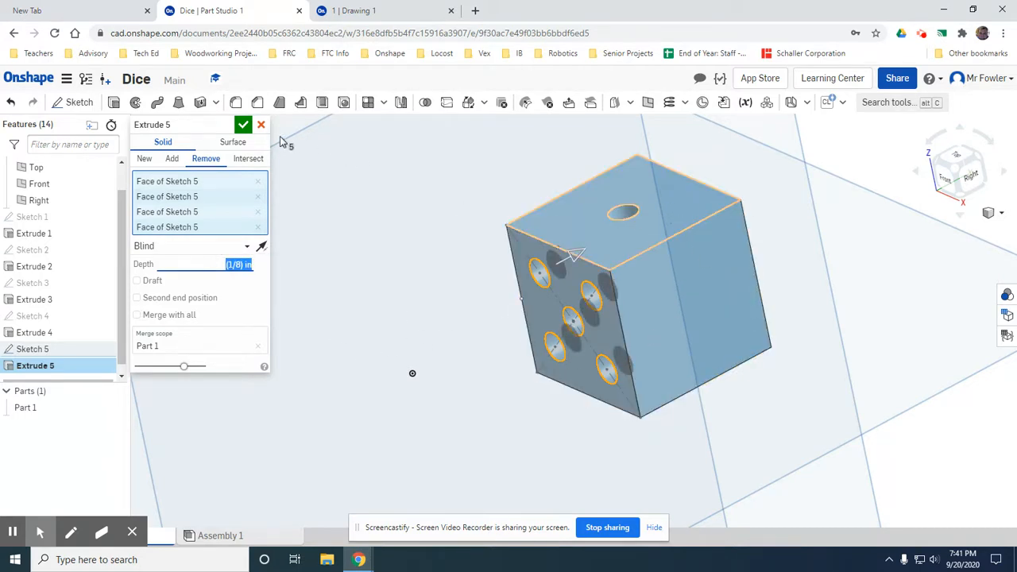
left_click(244, 129)
- Start a sketch on the blank right face and draw an upper-left to lower-right construction diagonal as two segments meeting at the centre
right_click_drag(513, 308, 517, 309)
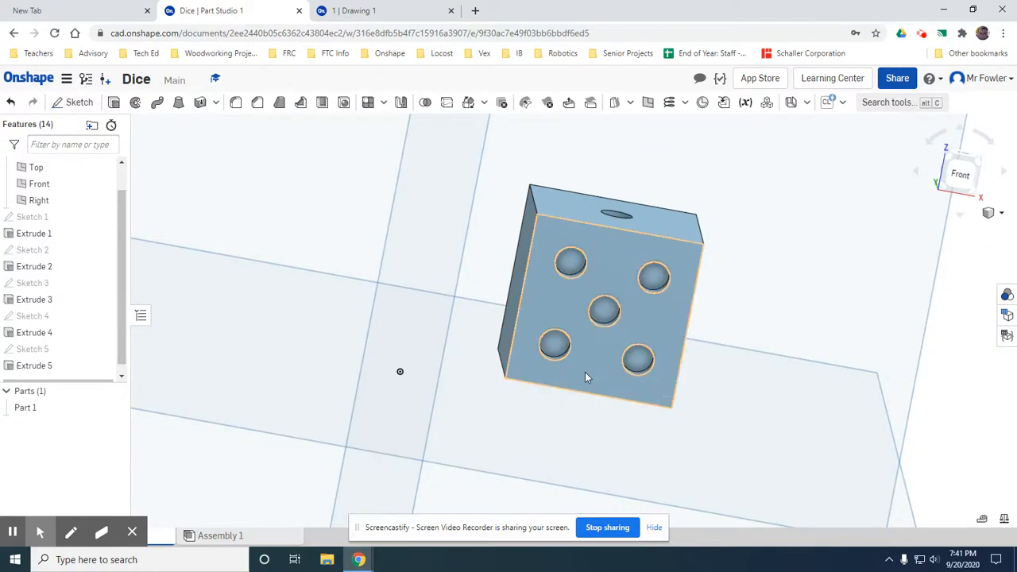
right_click_drag(879, 239, 817, 240)
left_click(79, 103)
left_click(679, 330)
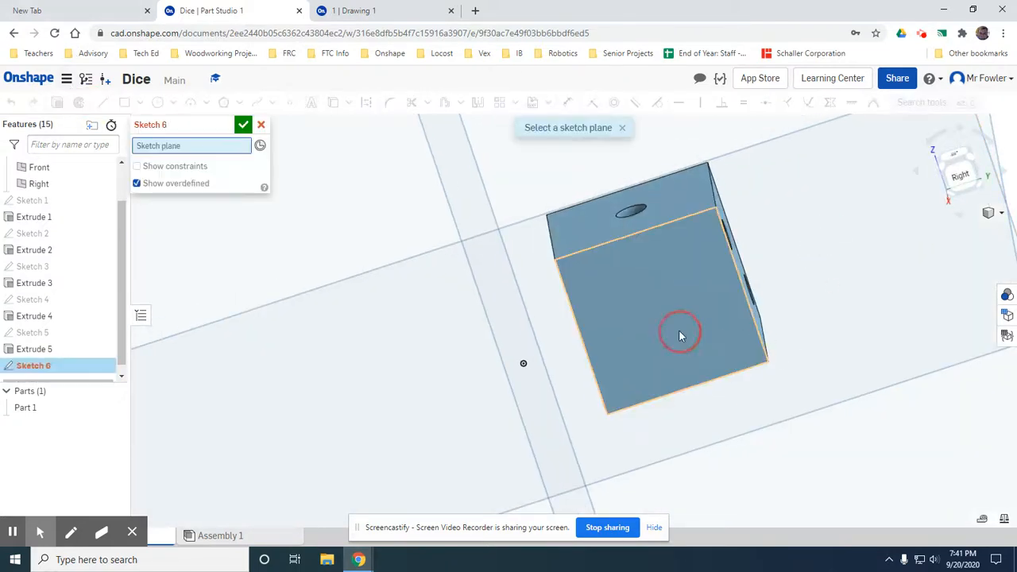
key("n")
left_click(102, 103)
left_click(367, 103)
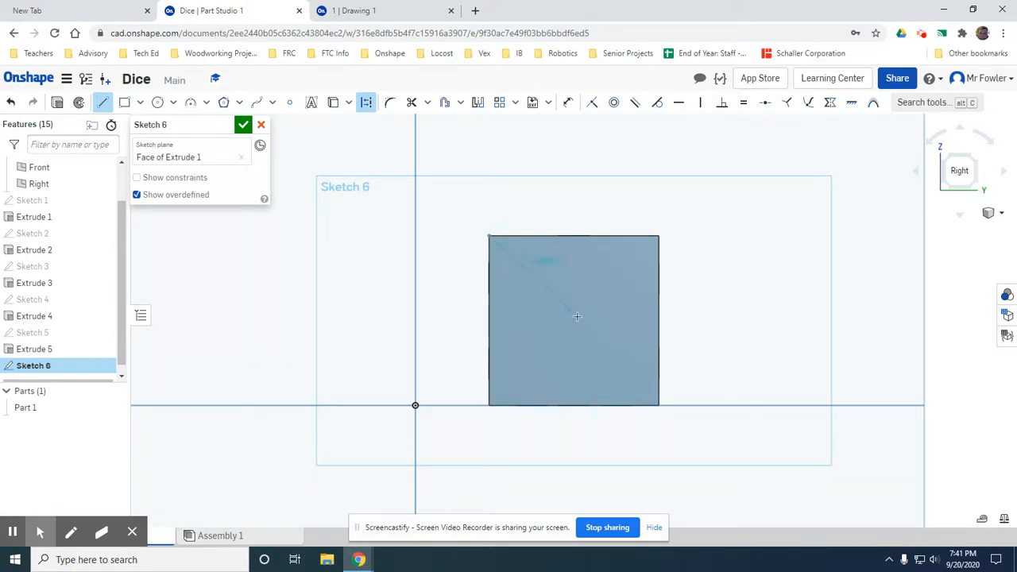
left_click(572, 236)
left_click(576, 321)
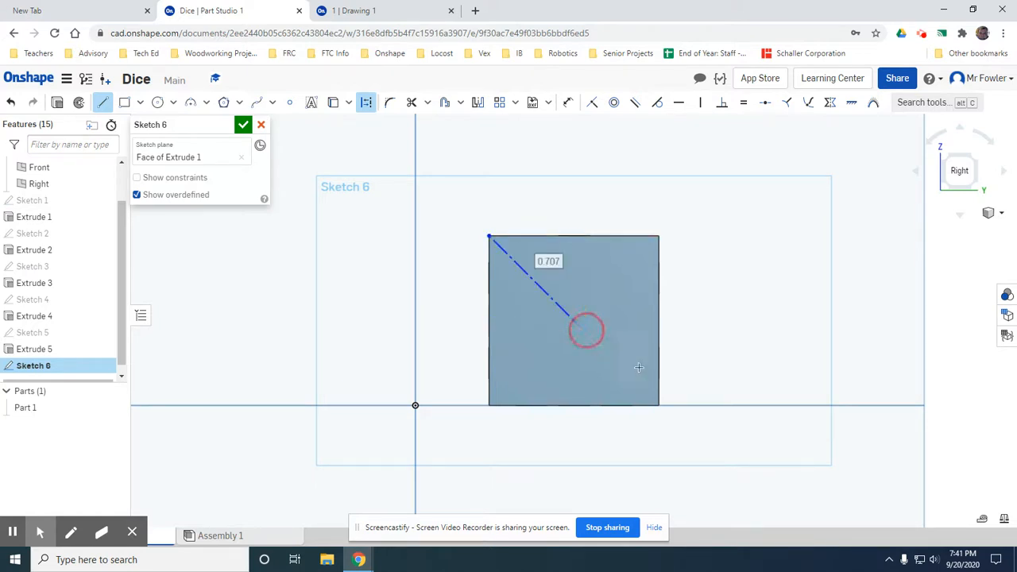
left_click(659, 405)
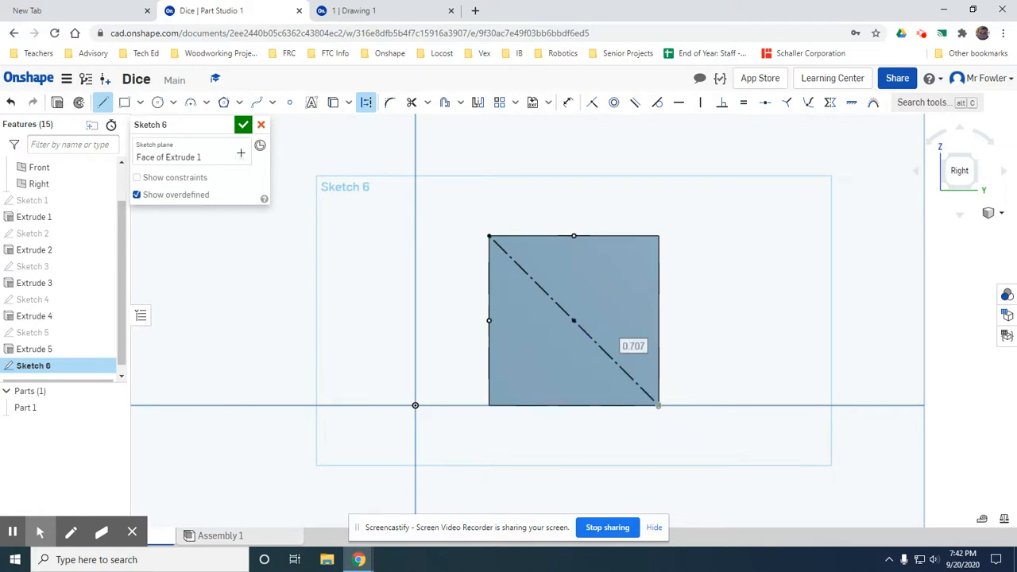
key("Escape")
- Draw 3/16 in diameter circles at the right face's centre and at both diagonal segment midpoints, and finish the sketch
key("c")
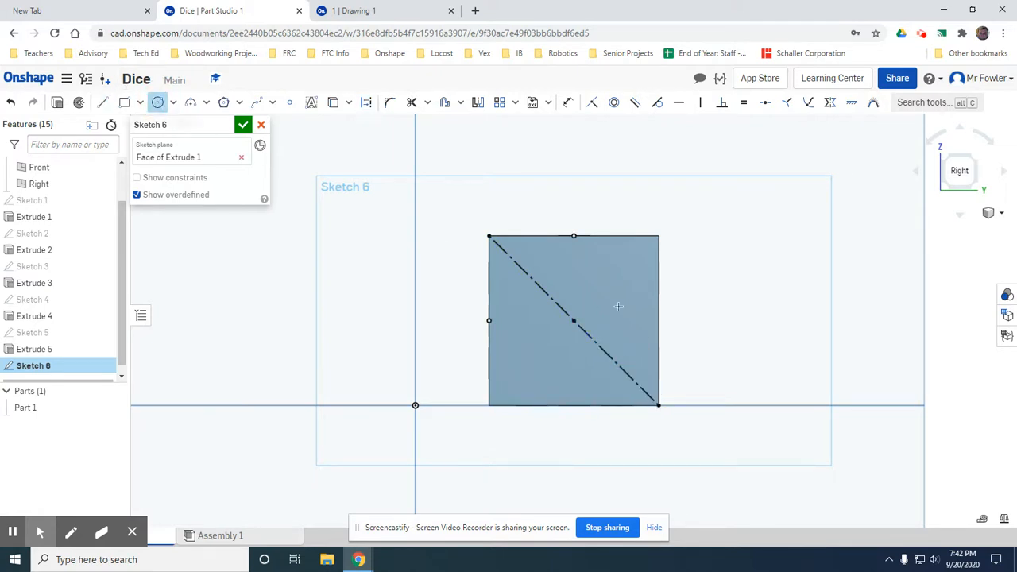
left_click(531, 278)
left_click(544, 263)
type("3/16")
key("Return")
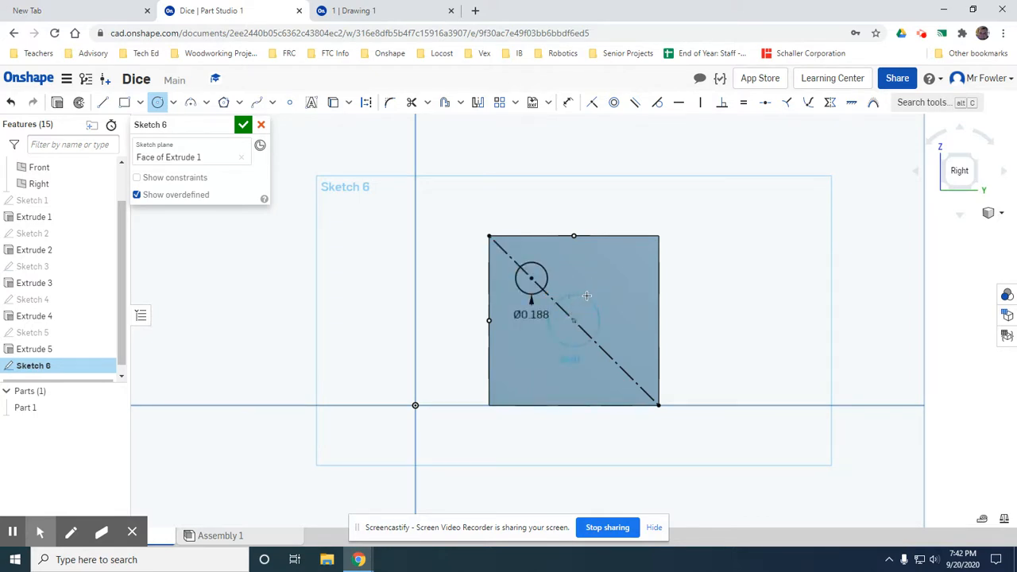
left_click(573, 321)
type("3/16")
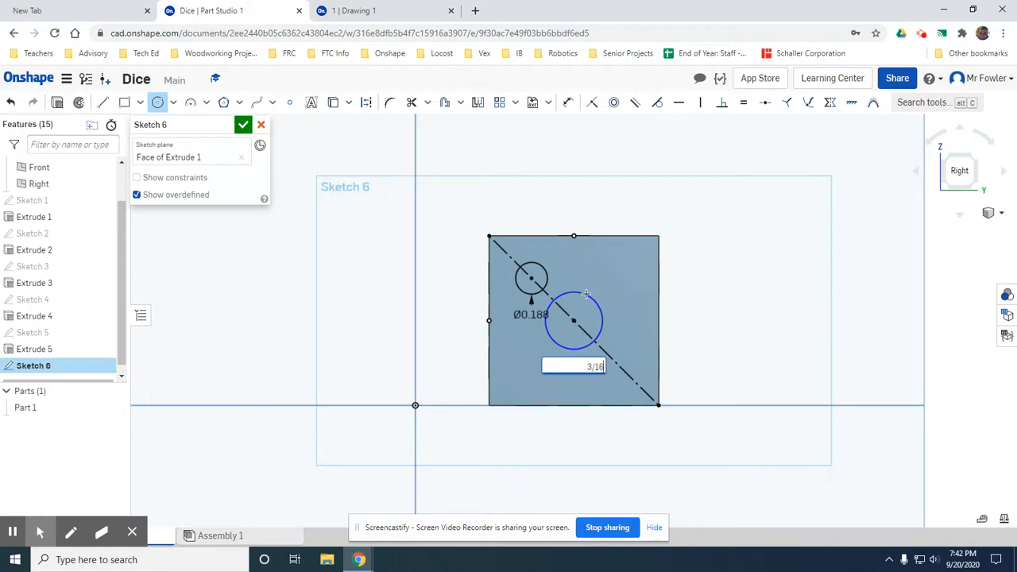
key("Return")
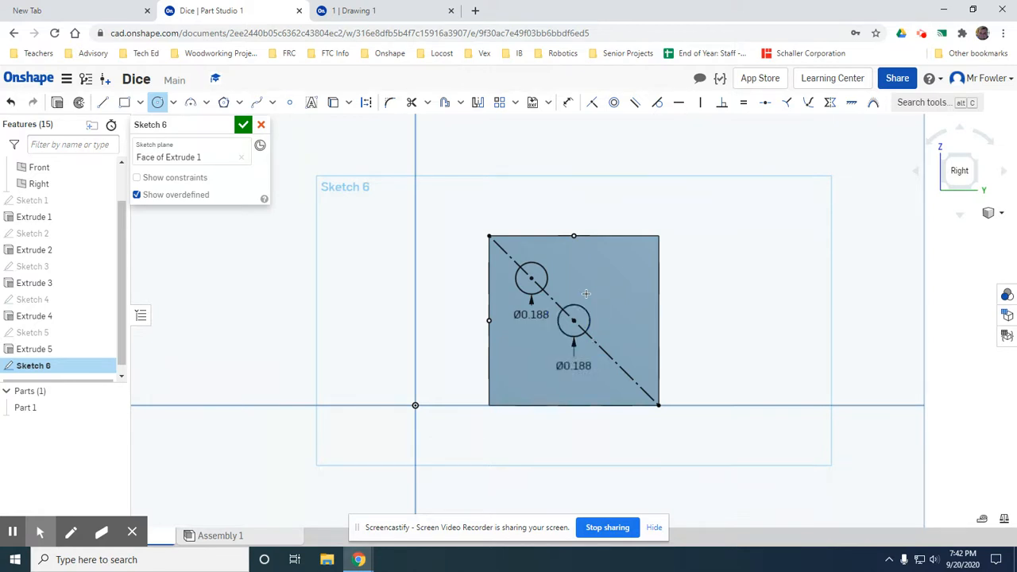
left_click(616, 363)
type("3/16")
key("Return")
left_click(243, 124)
- Cut the three right-face pip circles 1/8 in deep into the cube with a blind Remove extrude
right_click_drag(818, 383, 799, 390)
left_click(113, 102)
left_click(531, 275)
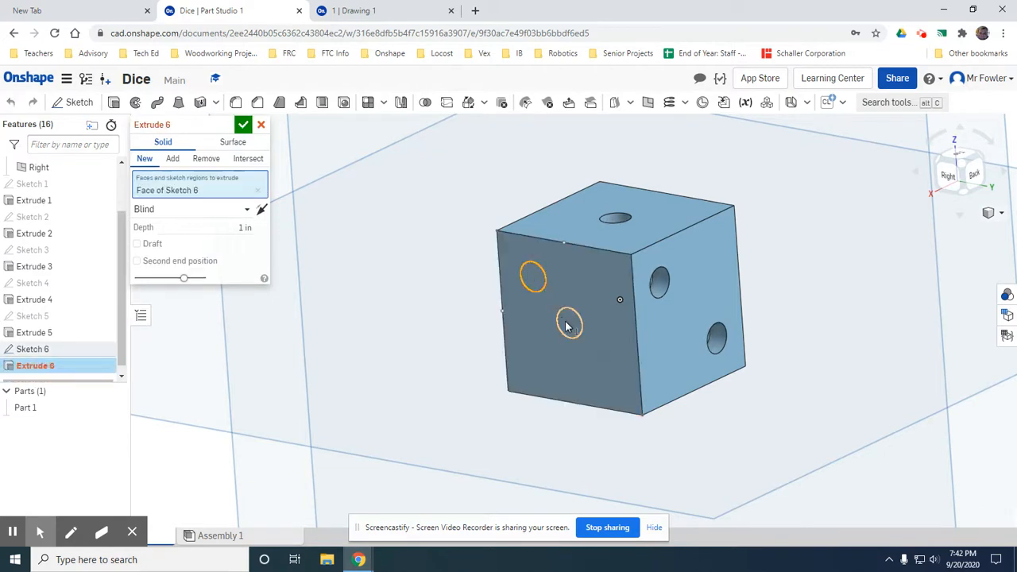
left_click(568, 322)
left_click(604, 369)
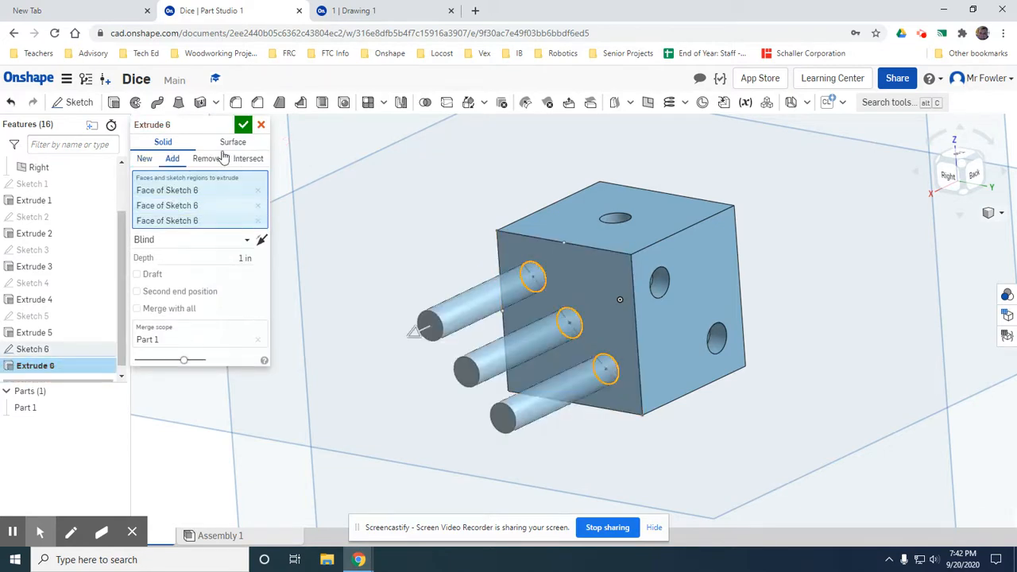
left_click(217, 159)
left_click(196, 258)
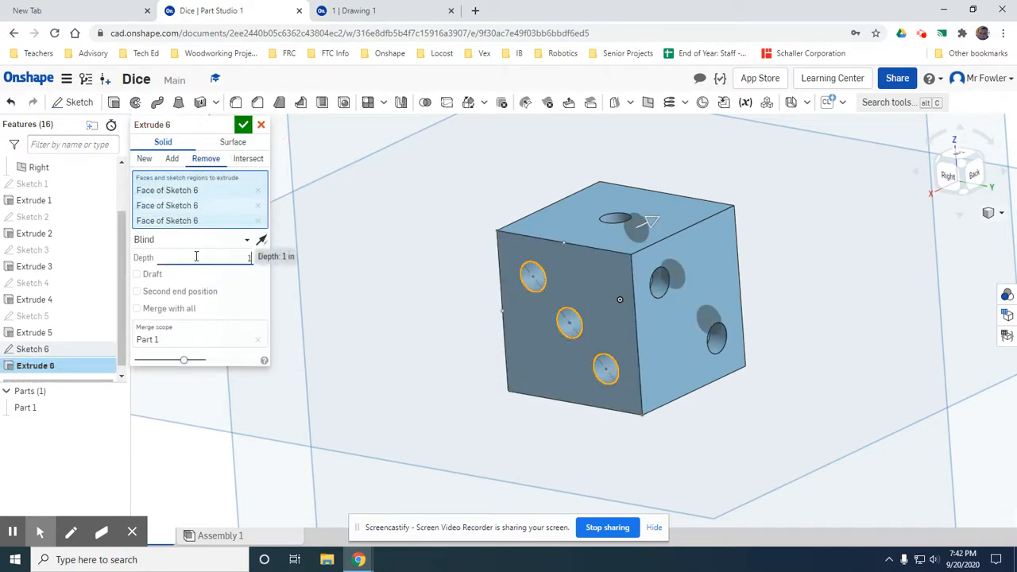
type("1/8")
key("Return")
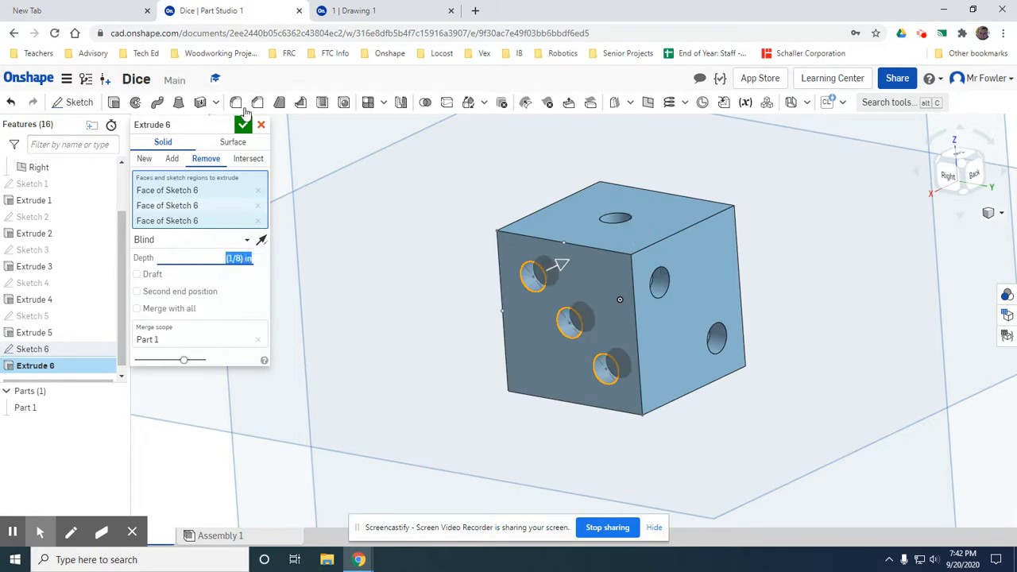
left_click(242, 124)
- Start a sketch on the blank left face and draw a construction diagonal from its upper-left to lower-right corner, split at the centre
right_click_drag(739, 302, 625, 319)
left_click(79, 102)
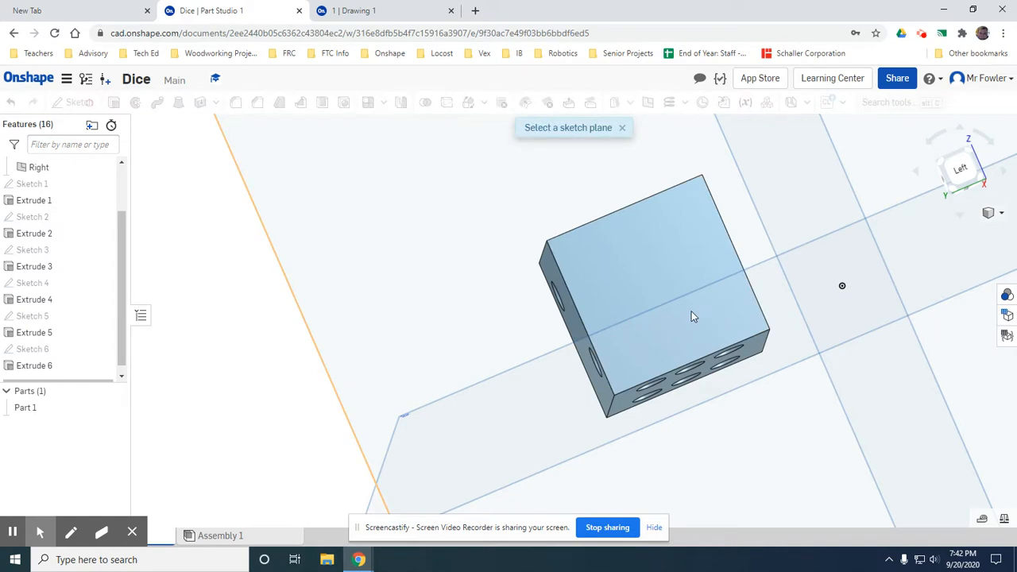
left_click(656, 272)
key("n")
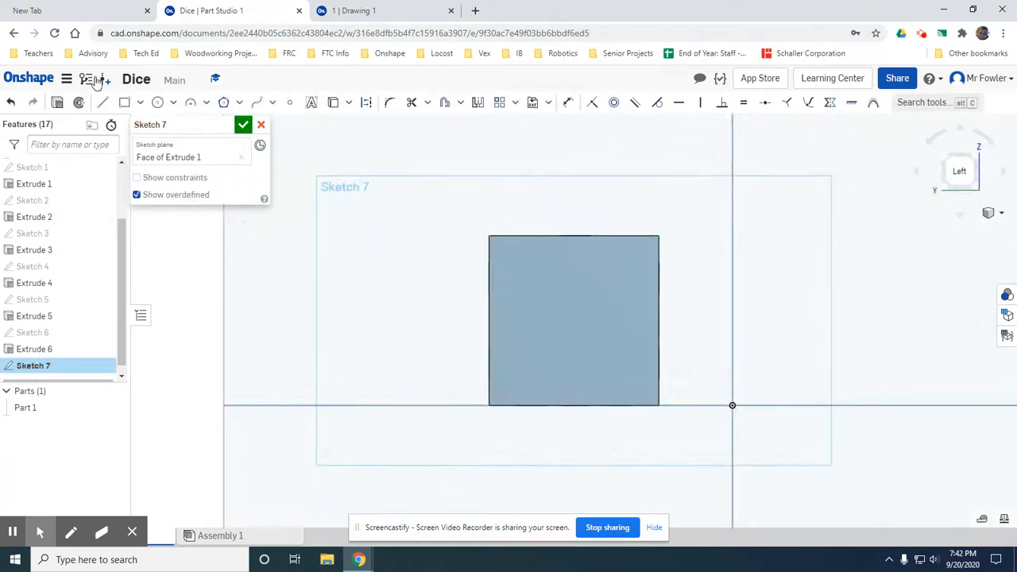
left_click(103, 101)
left_click(367, 102)
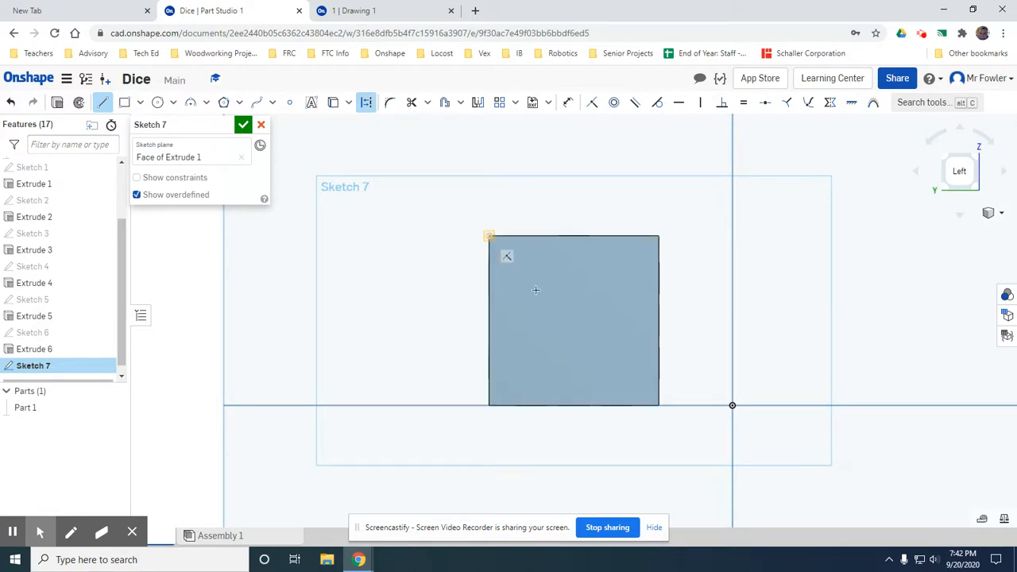
left_click(575, 320)
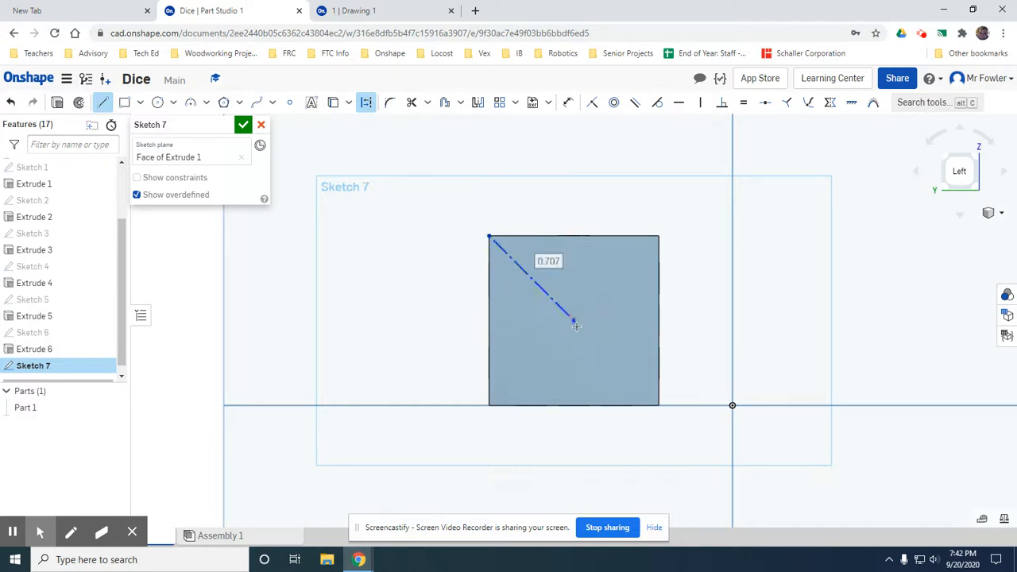
left_click(658, 405)
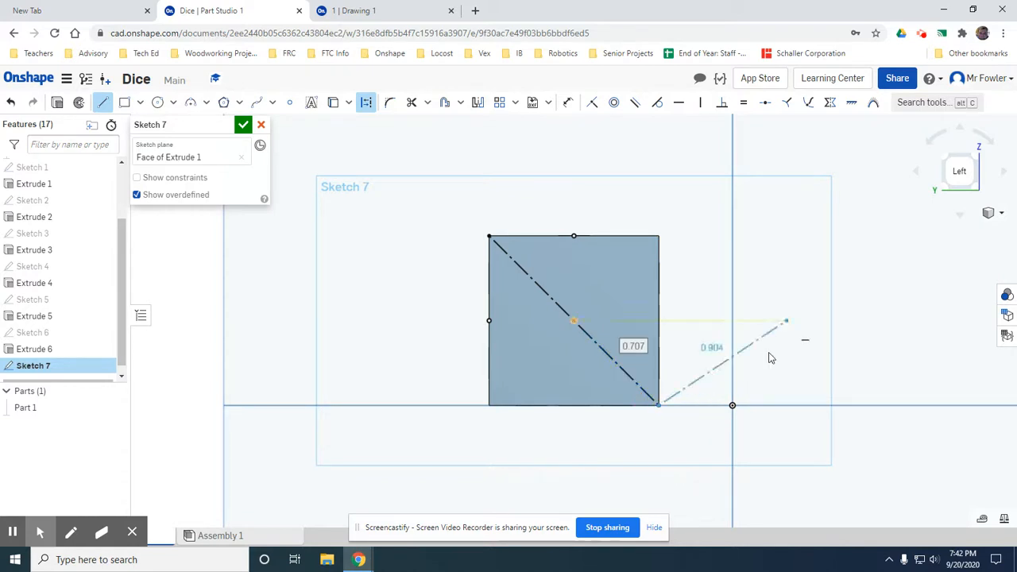
key("Escape")
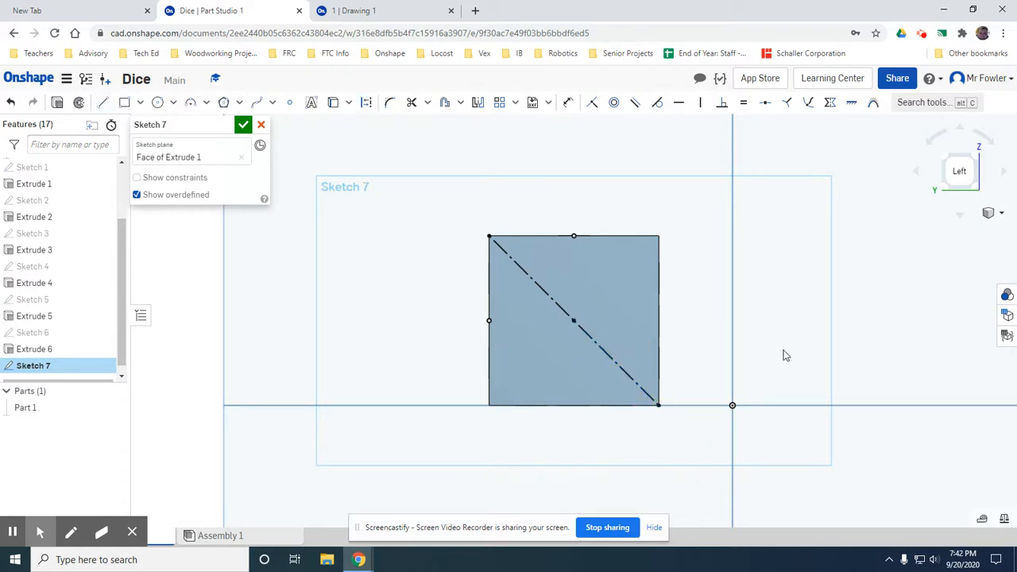
- Draw 3/16 in diameter circles at the midpoints of the left face's upper-left and lower-right diagonal segments
left_click(154, 106)
left_click(531, 278)
type("3/16")
key("Return")
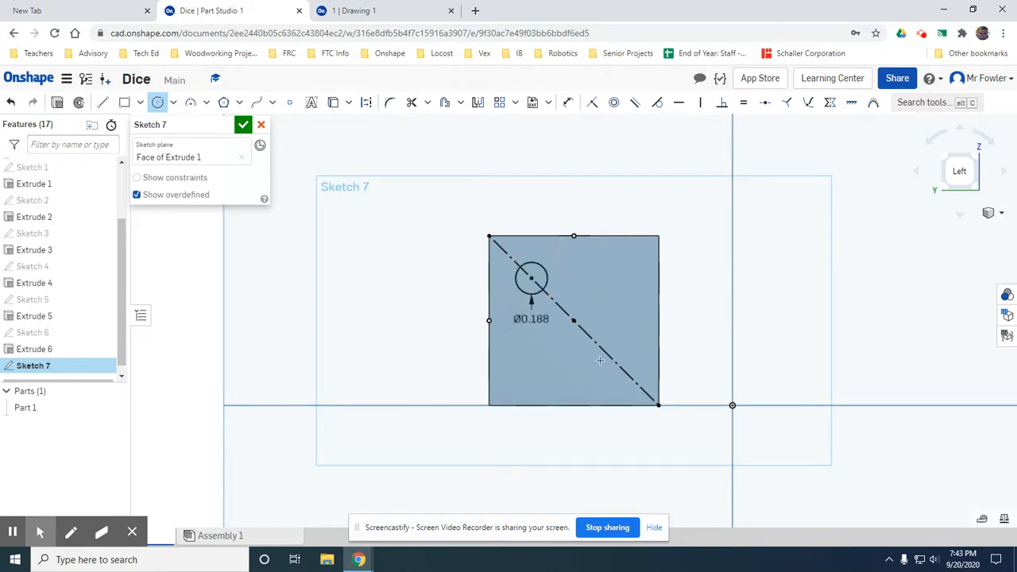
left_click(616, 363)
type("3/16")
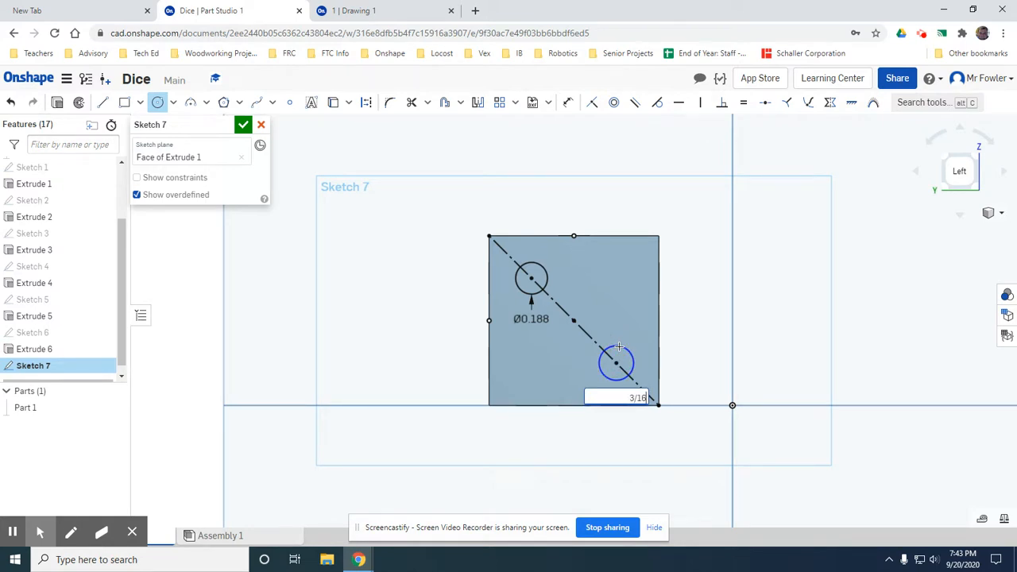
key("Return")
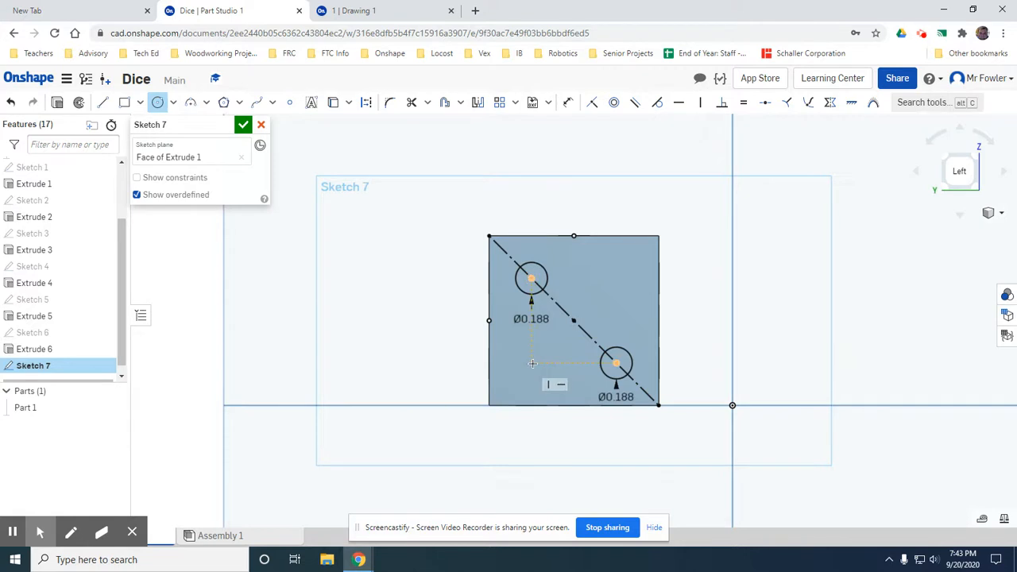
- Draw a circle about 0.319 in across at the left face's lower-left pip position and a 3/16 in diameter circle at the upper-right position
left_click(531, 363)
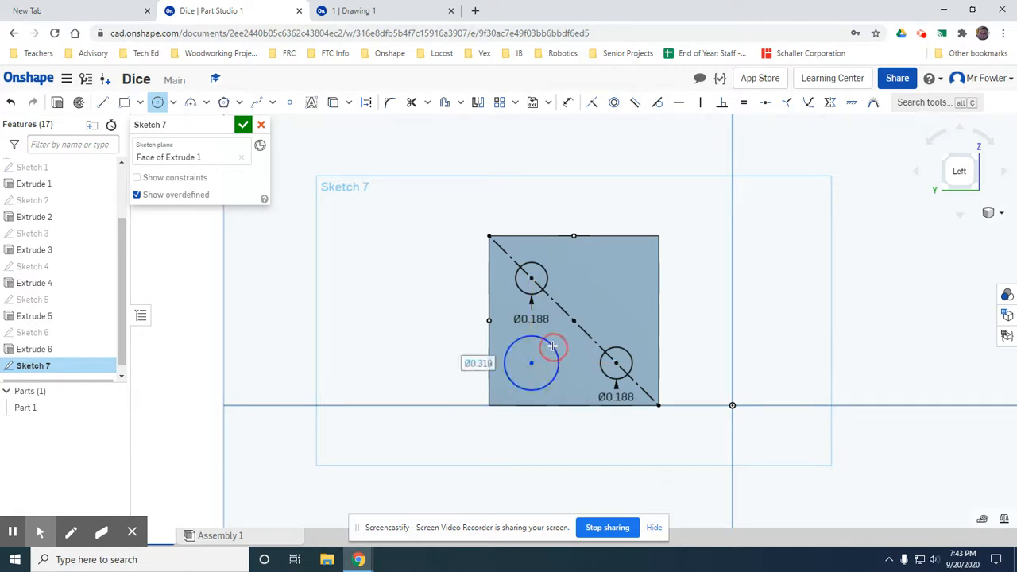
left_click(553, 345)
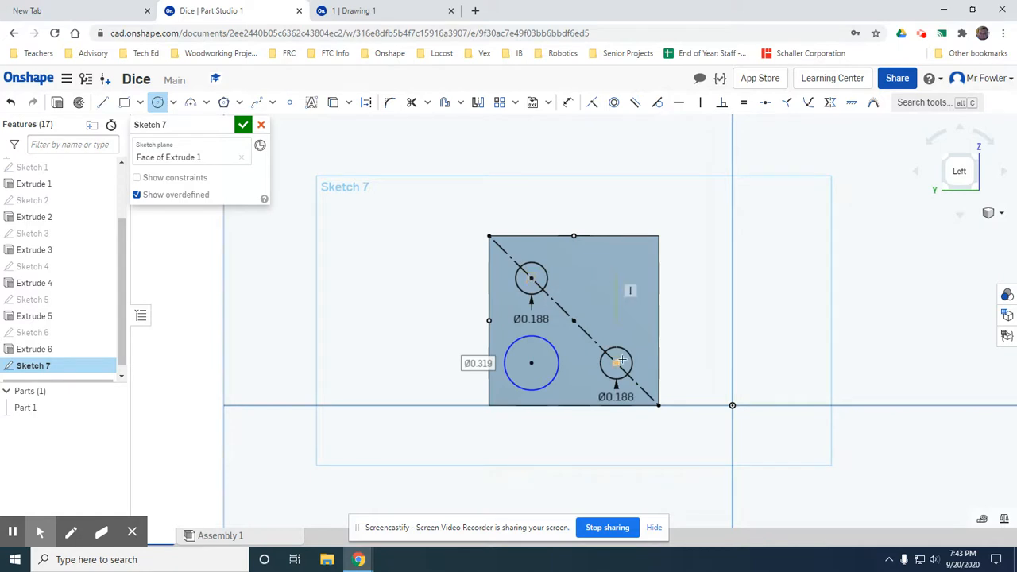
left_click(621, 270)
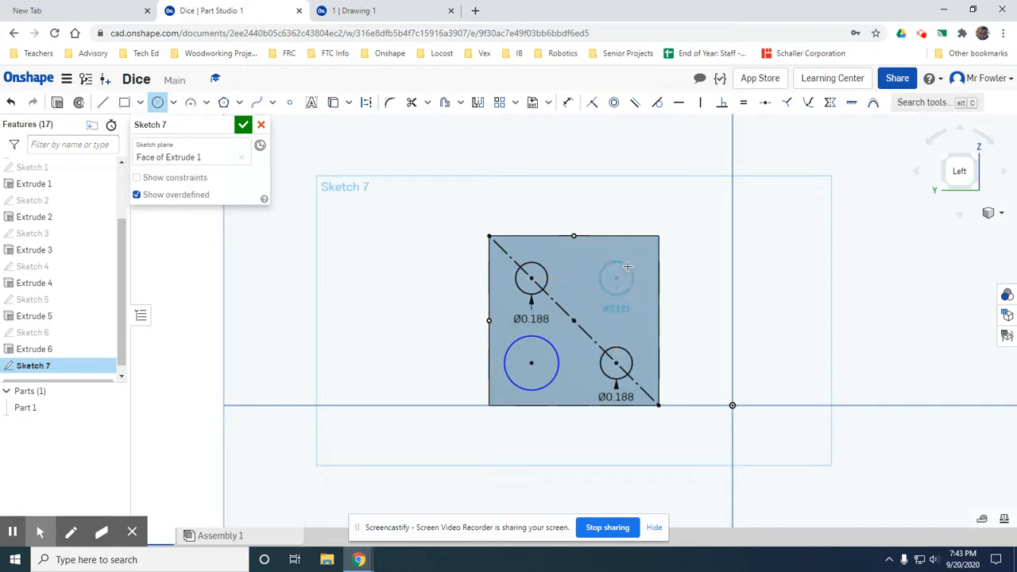
left_click(627, 267)
type("3")
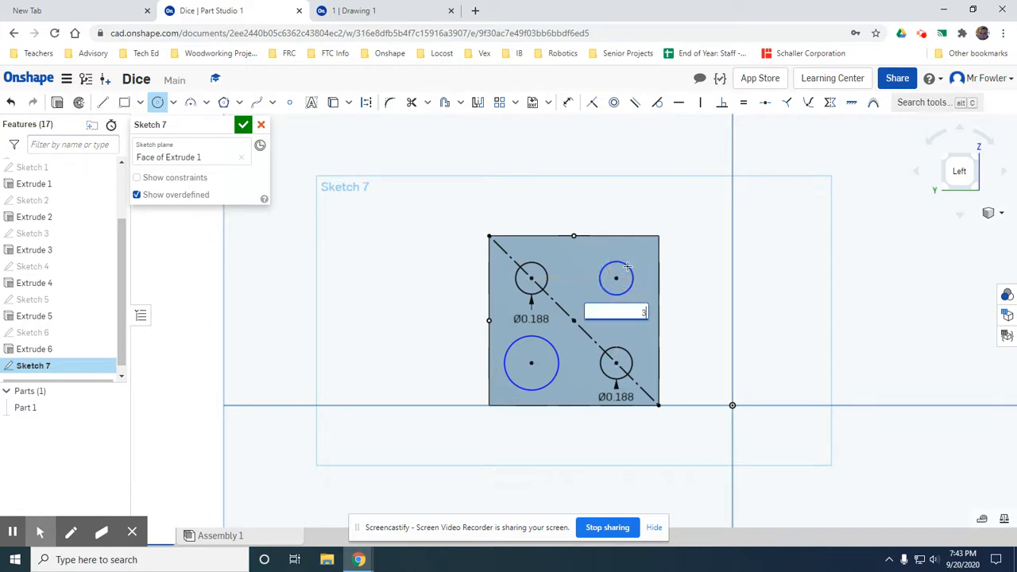
type("/16")
key("Return")
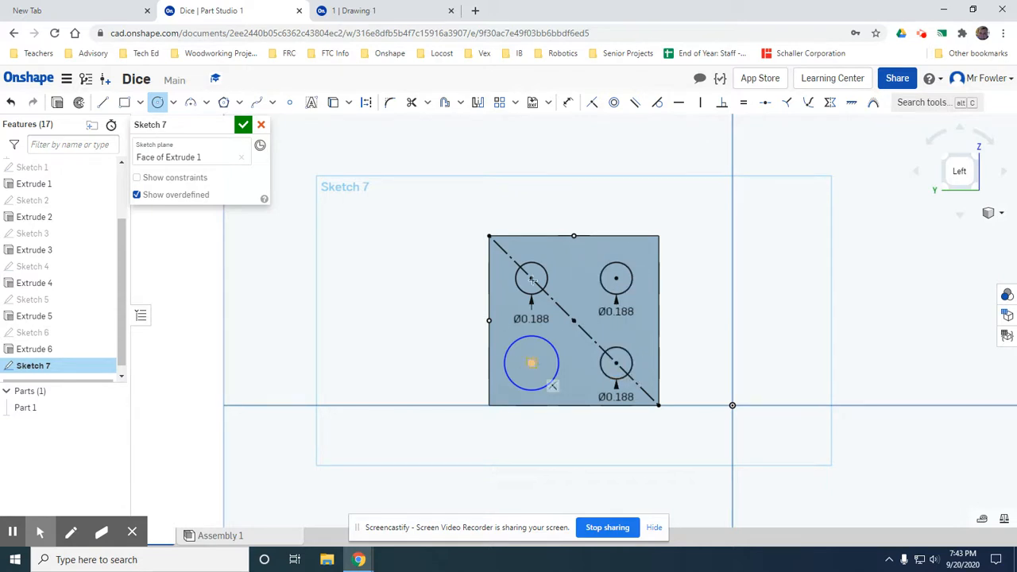
- Constrain the lower-left pip circle equal in size to the upper-left pip circle
left_click(745, 104)
left_click(548, 270)
left_click(549, 342)
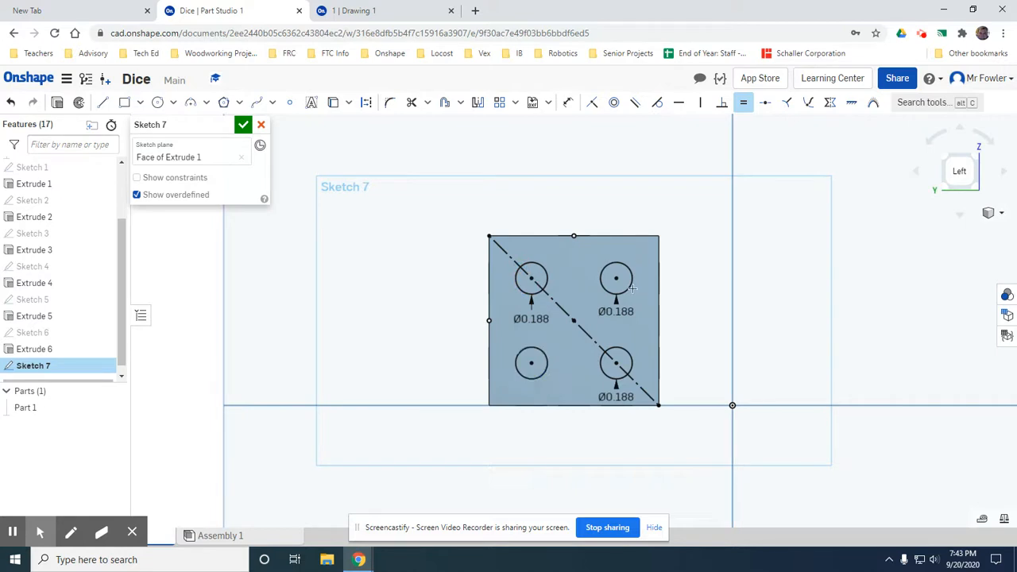
key("Escape")
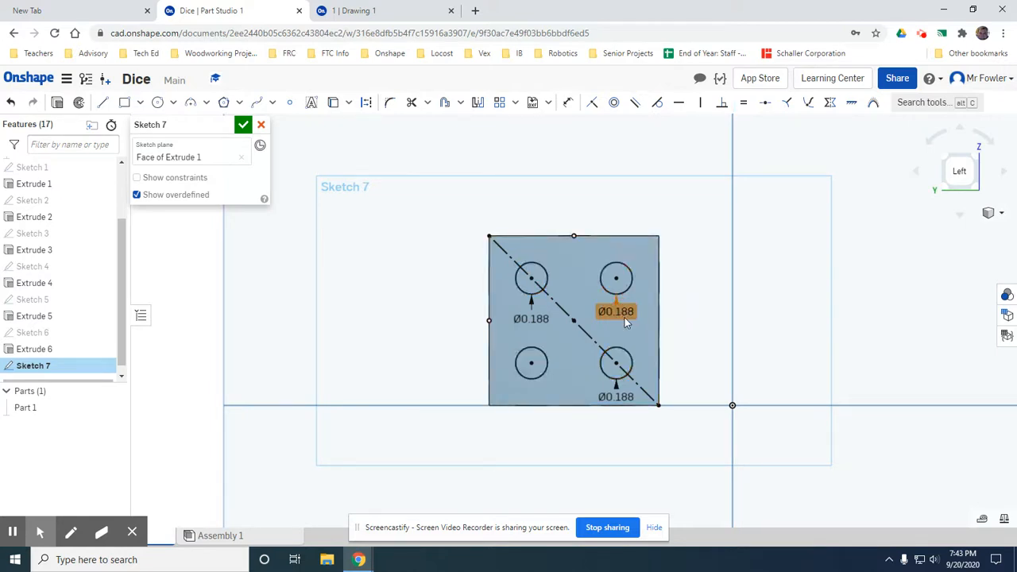
- Delete the upper-right circle's diameter dimension and constrain that circle equal to the upper-left circle
left_click(612, 294)
key("Delete")
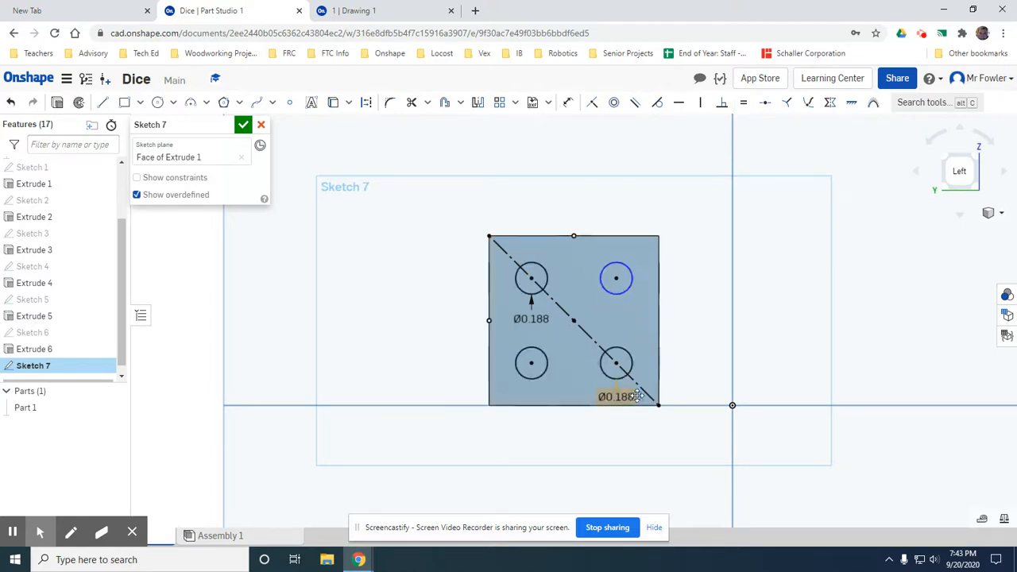
left_click(744, 102)
left_click(542, 284)
left_click(633, 270)
key("Escape")
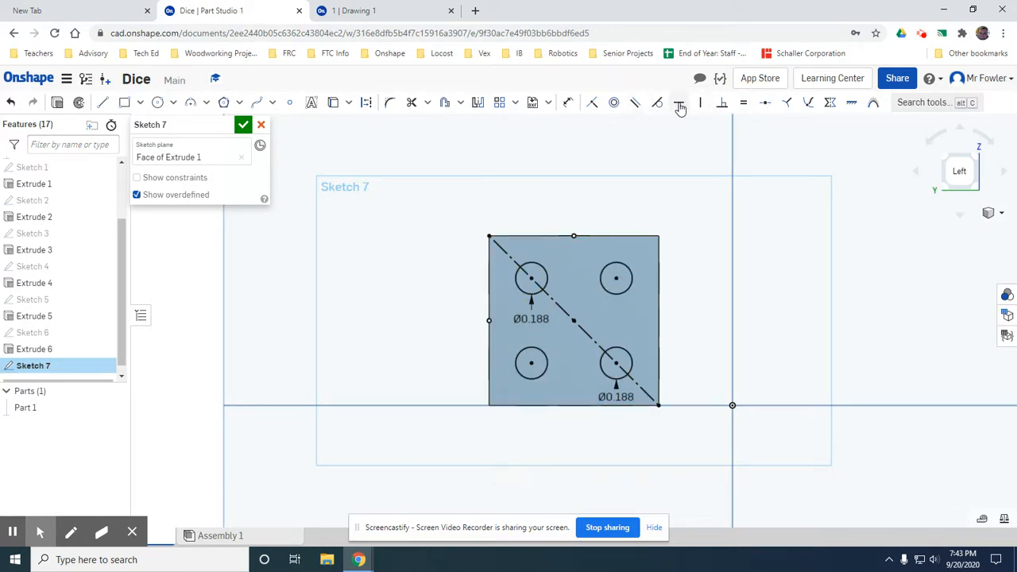
- Constrain the two upper circle centres horizontally and the two right-hand circle centres vertically, and finish the sketch
left_click(680, 103)
left_click(531, 278)
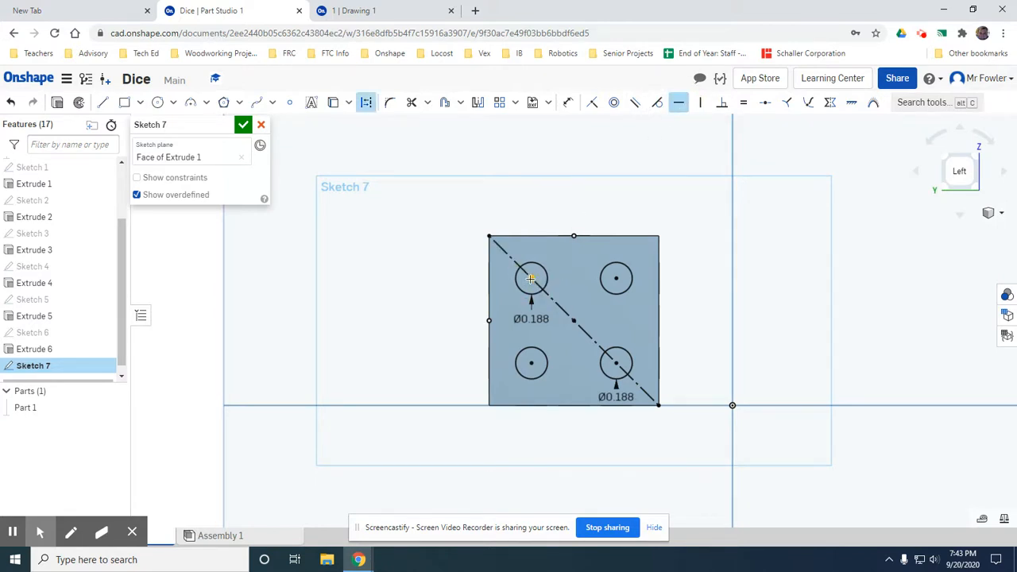
left_click(617, 278)
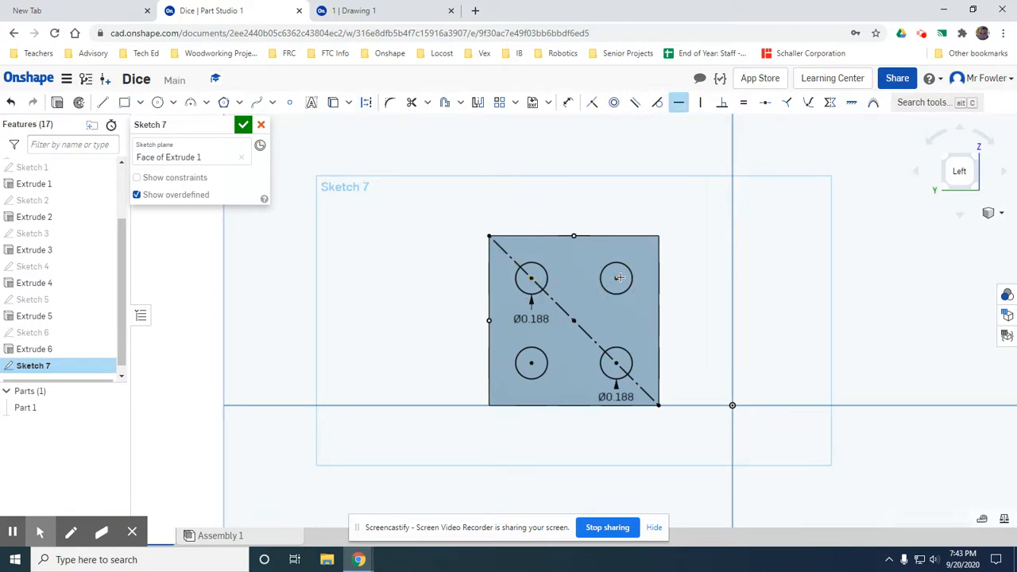
left_click(703, 103)
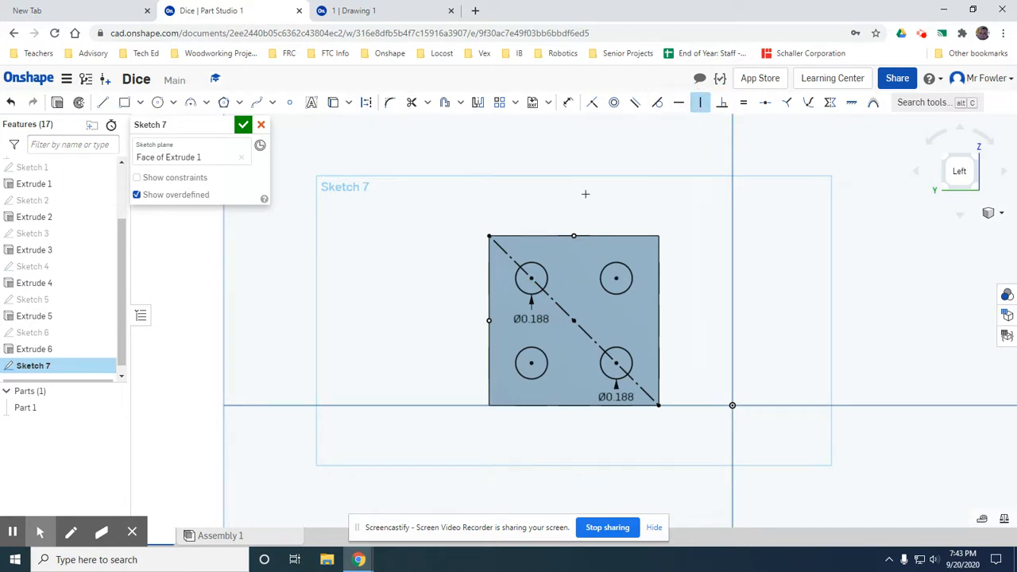
left_click(616, 363)
left_click(243, 125)
- Cut the four left-face pip circles 1/8 in deep into the cube with a blind Remove extrude
right_click_drag(826, 279, 769, 287)
left_click(113, 102)
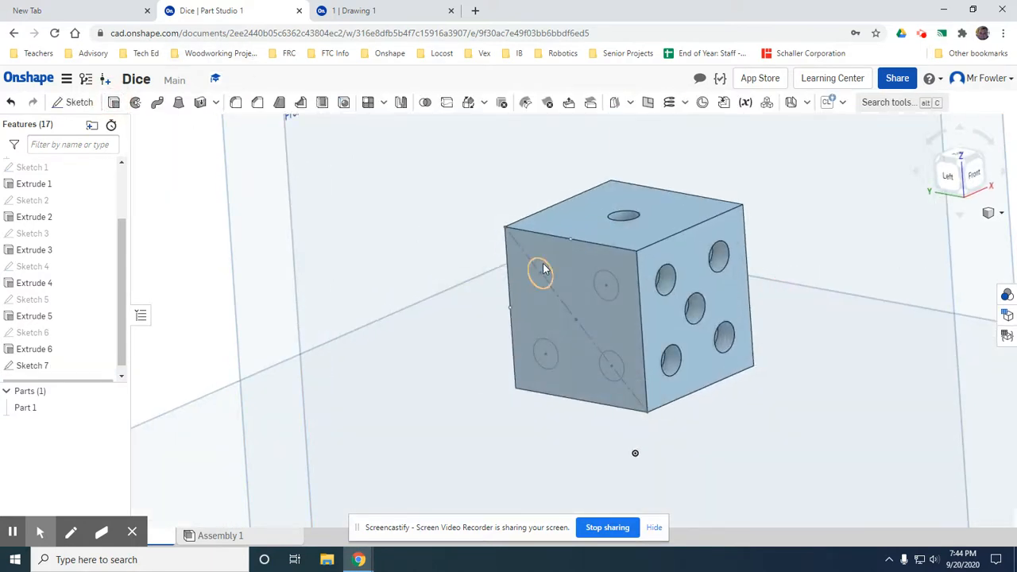
left_click(542, 271)
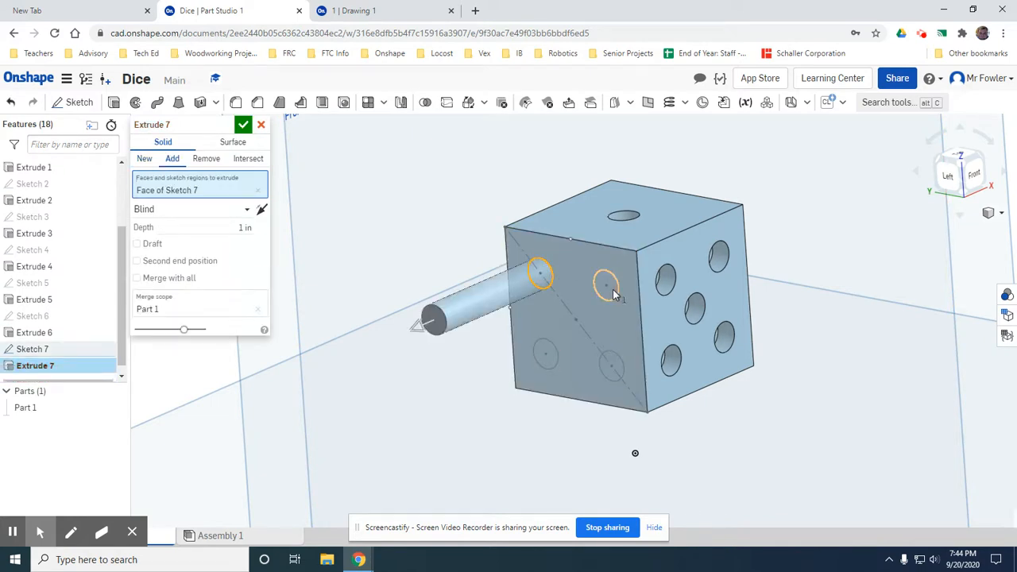
left_click(610, 288)
left_click(547, 364)
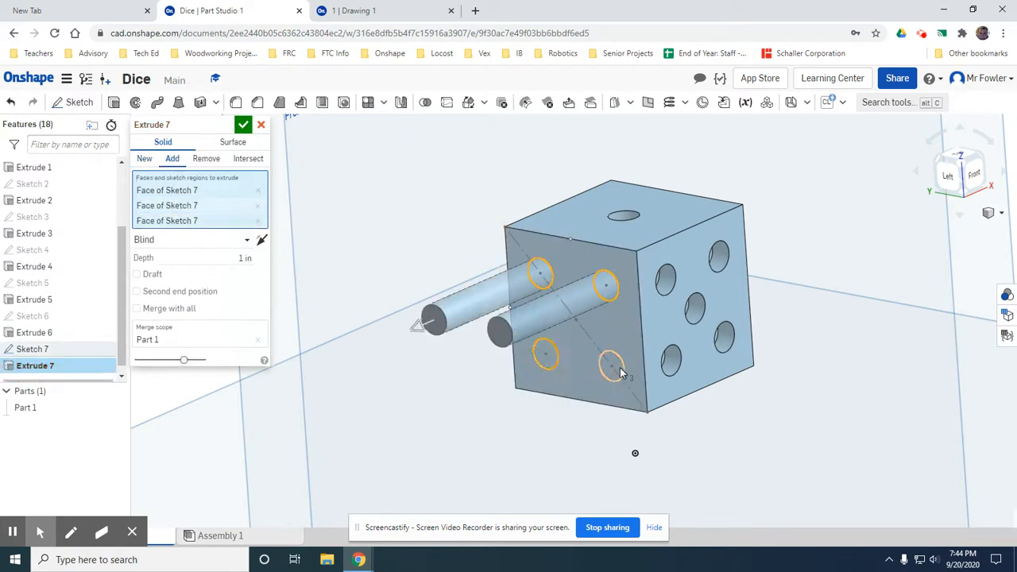
left_click(614, 367)
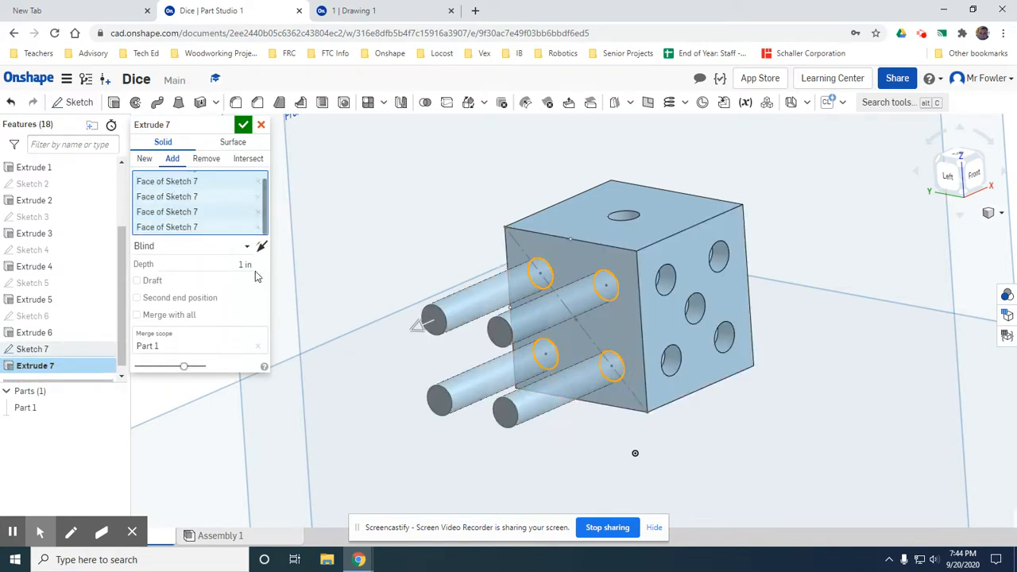
left_click(200, 159)
left_click(205, 261)
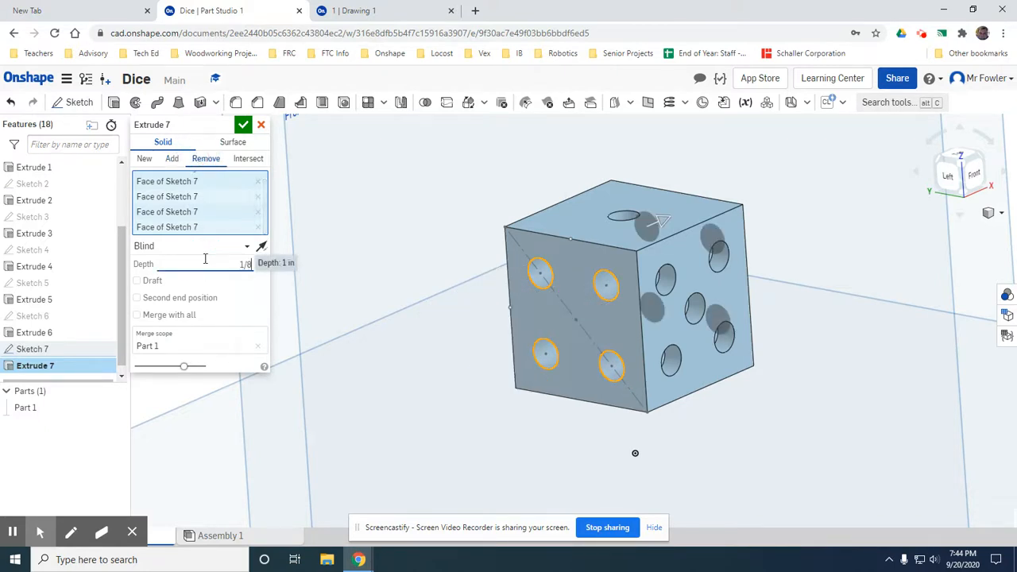
key("Return")
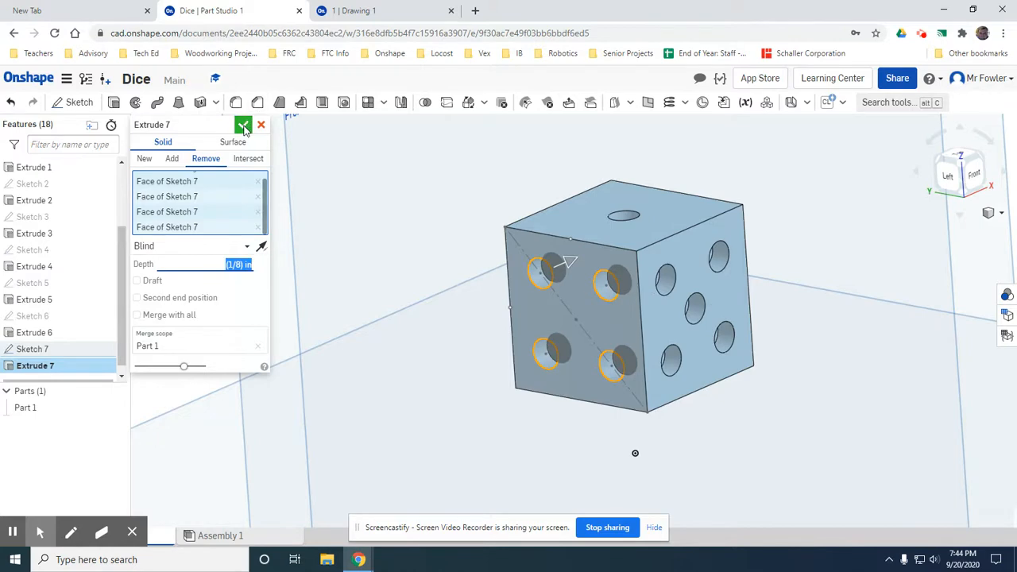
left_click(244, 125)
- Fillet all edges of the die, including the pip edges, with a 0.05 in radius
right_click_drag(436, 410, 826, 475)
right_click_drag(758, 149, 590, 179)
right_click_drag(517, 244, 540, 264)
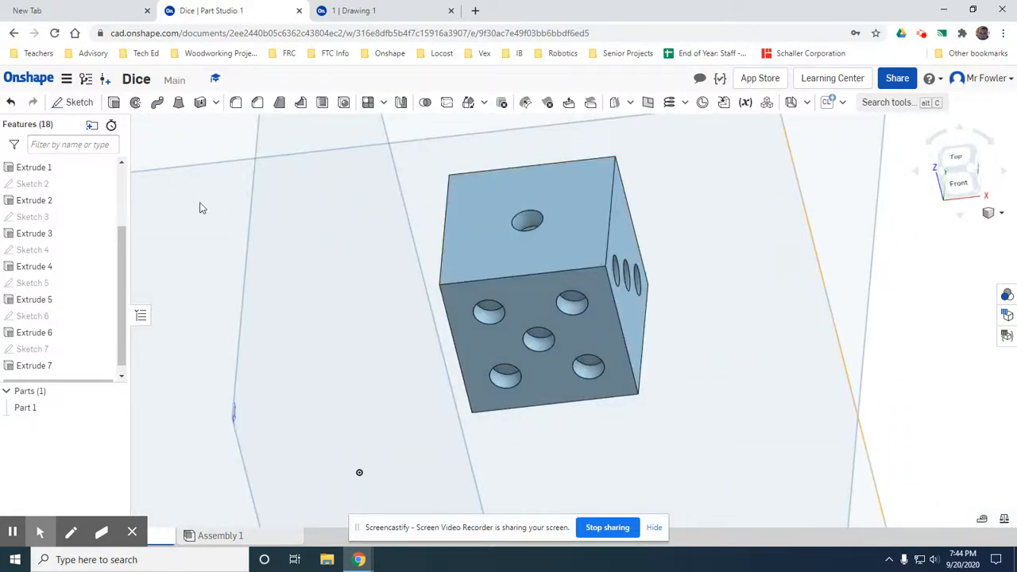
scroll(408, 284, "up", 3)
scroll(412, 296, "down", 6)
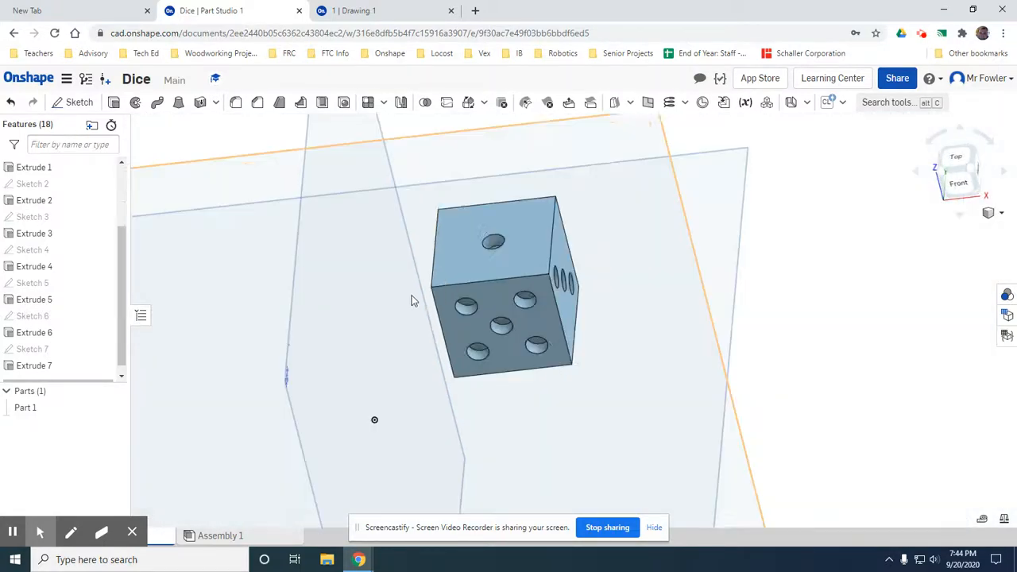
left_click_drag(376, 185, 595, 402)
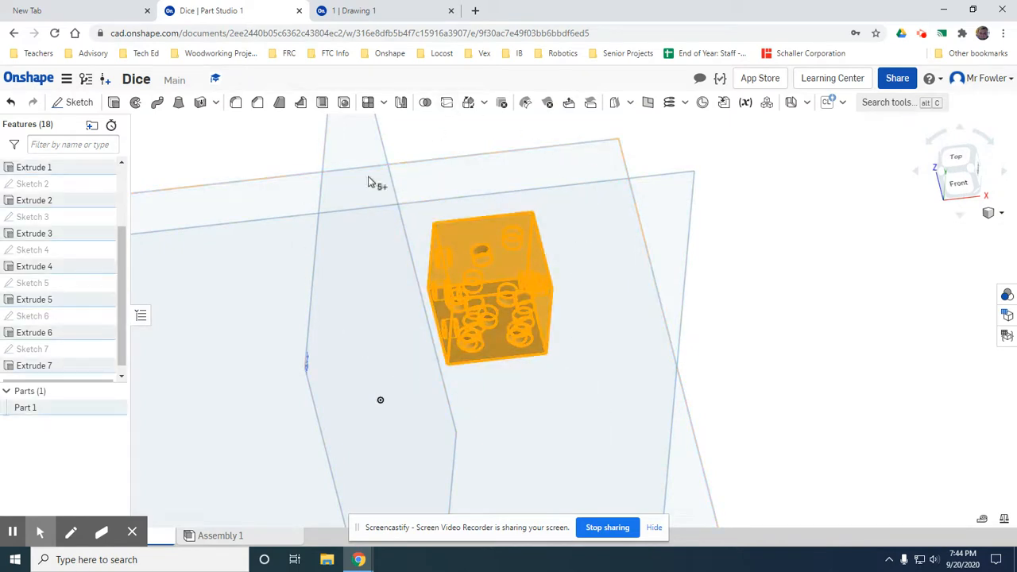
left_click(239, 107)
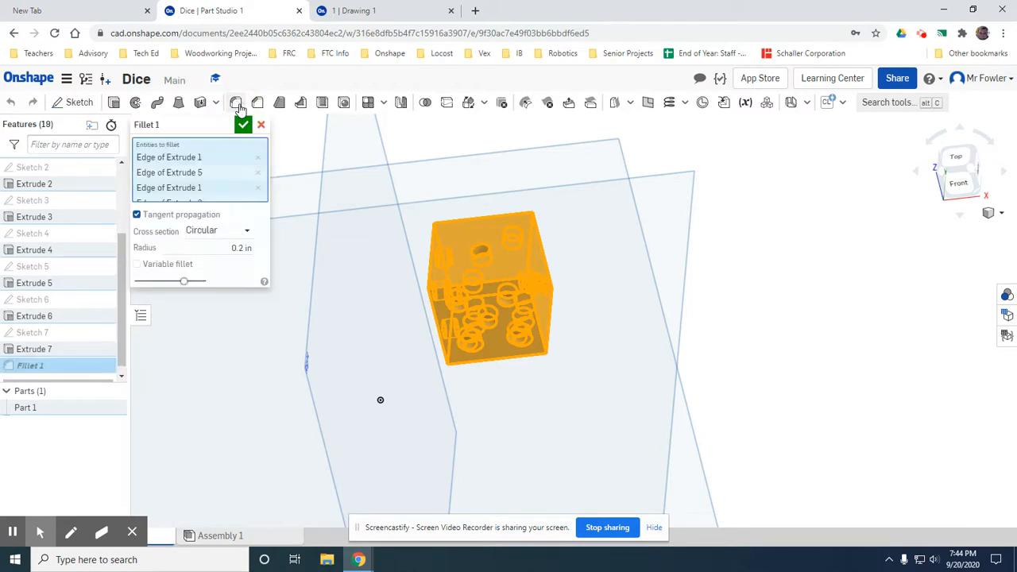
left_click(195, 247)
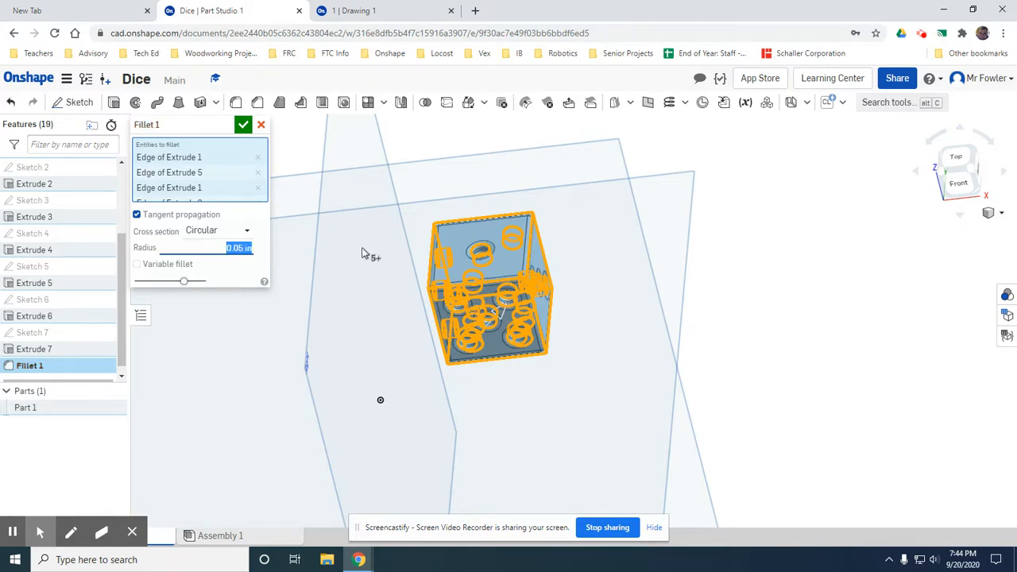
scroll(492, 326, "down", 1)
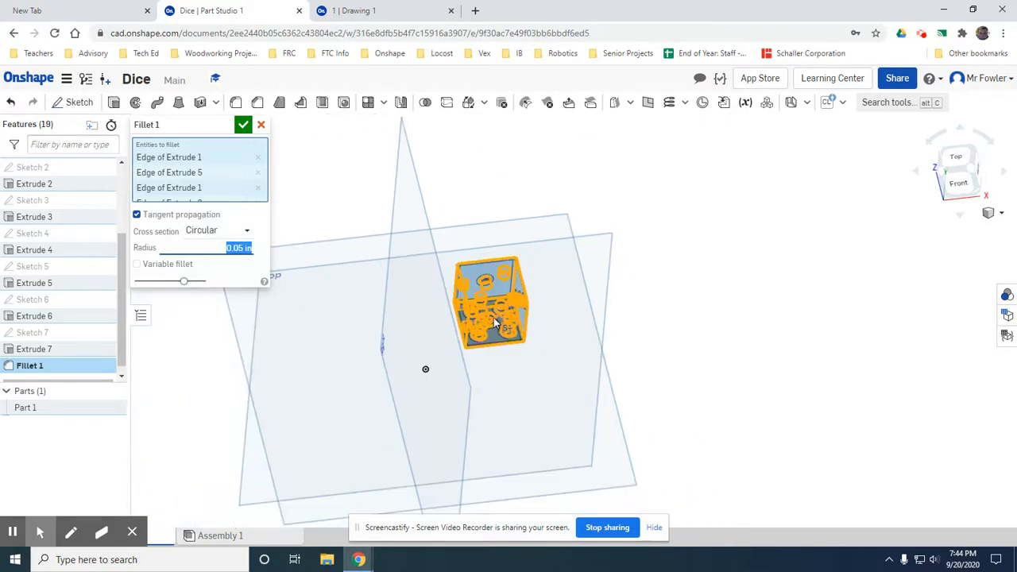
scroll(492, 322, "up", 5)
right_click_drag(423, 322, 501, 254)
left_click(243, 125)
- Inspect the fillets around the six-pip face and reduce the die's fillet radius to 0.03 in so neighbouring pip fillets do not overlap
right_click_drag(624, 297, 758, 421)
scroll(404, 341, "down", 5)
scroll(227, 307, "up", 5)
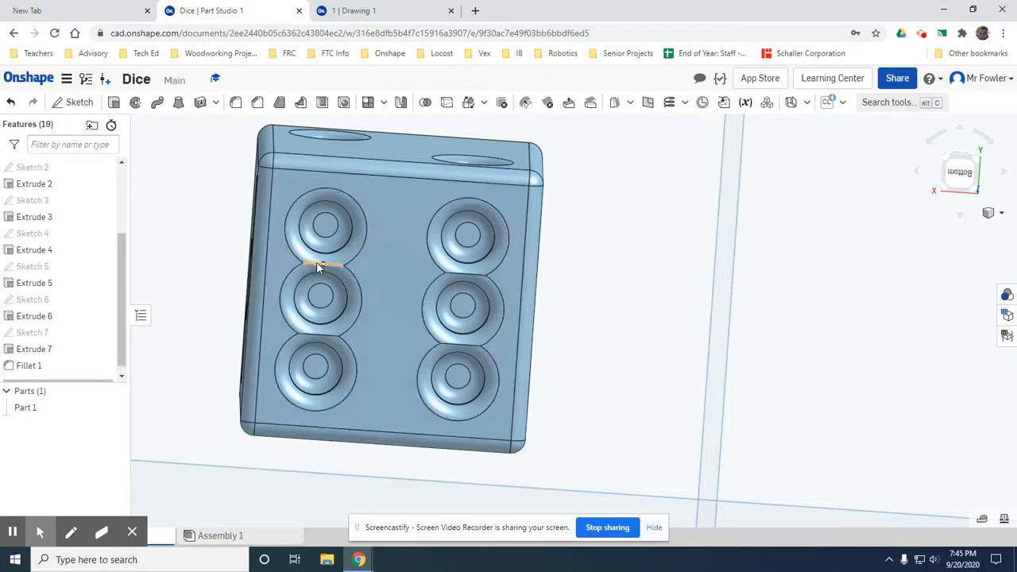
double_click(28, 366)
left_click(214, 247)
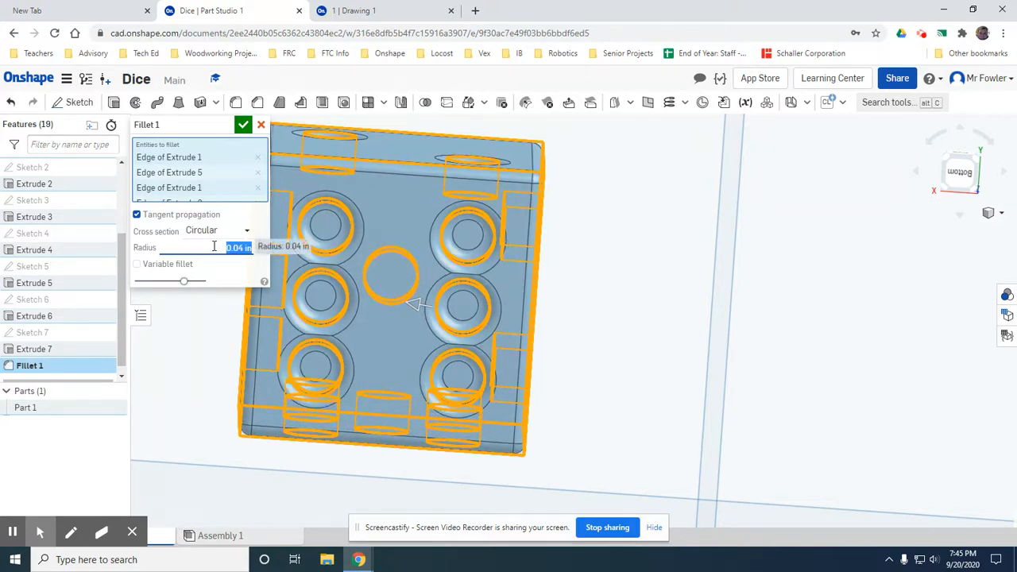
type(".03")
key("Return")
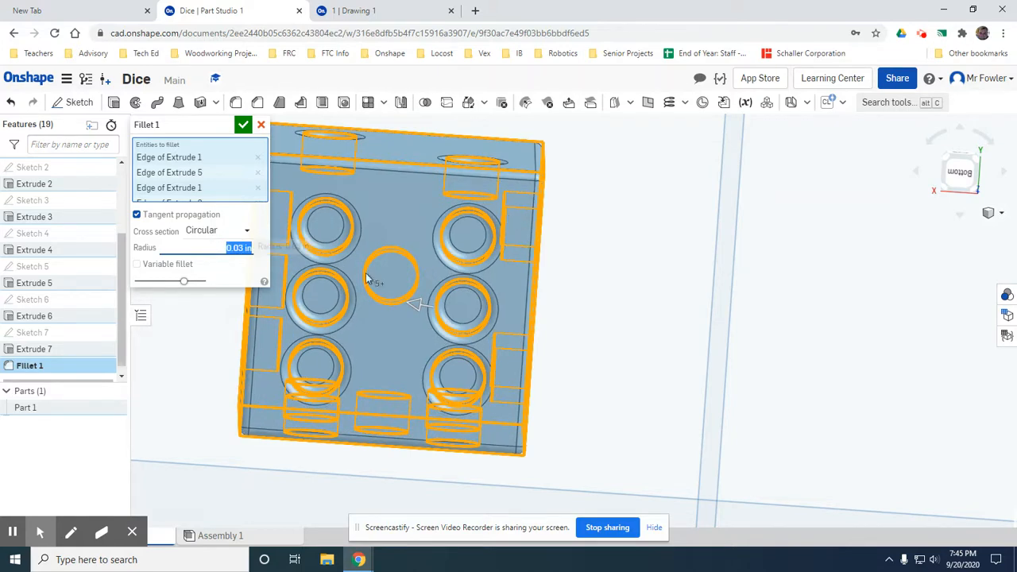
right_click_drag(318, 256, 290, 241)
scroll(290, 241, "up", 5)
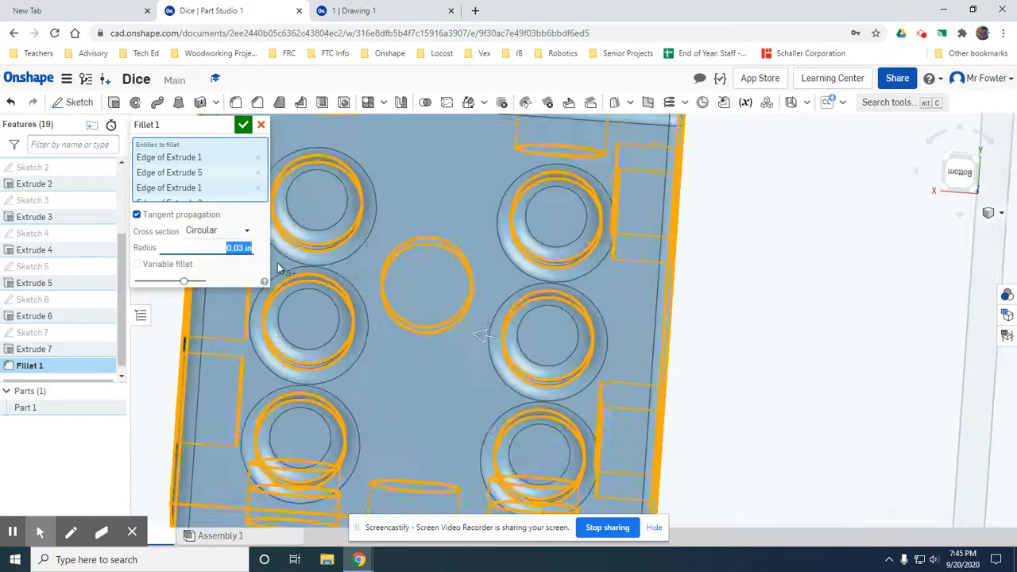
left_click(243, 125)
scroll(429, 264, "down", 8)
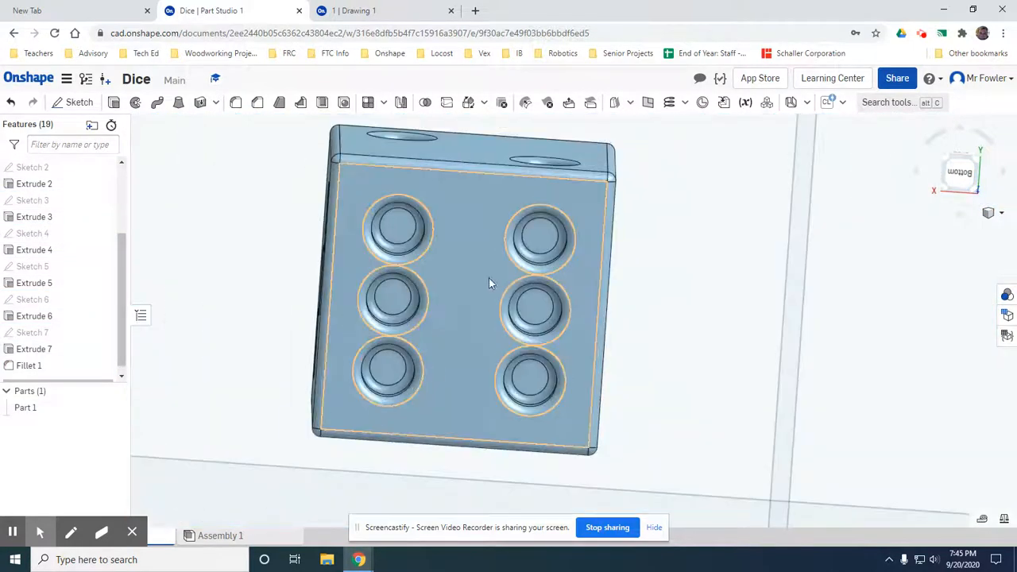
right_click_drag(489, 278, 181, 422)
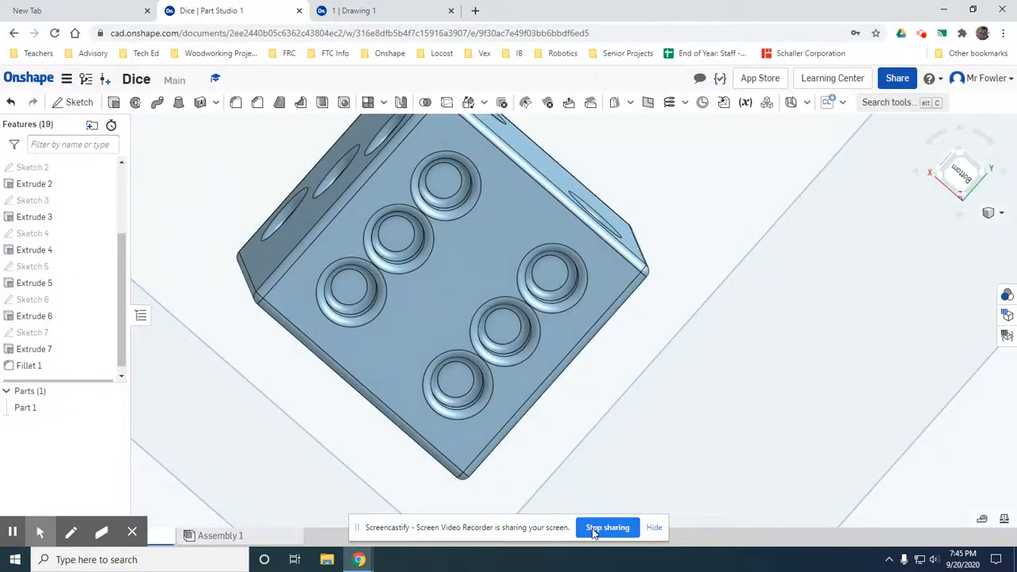